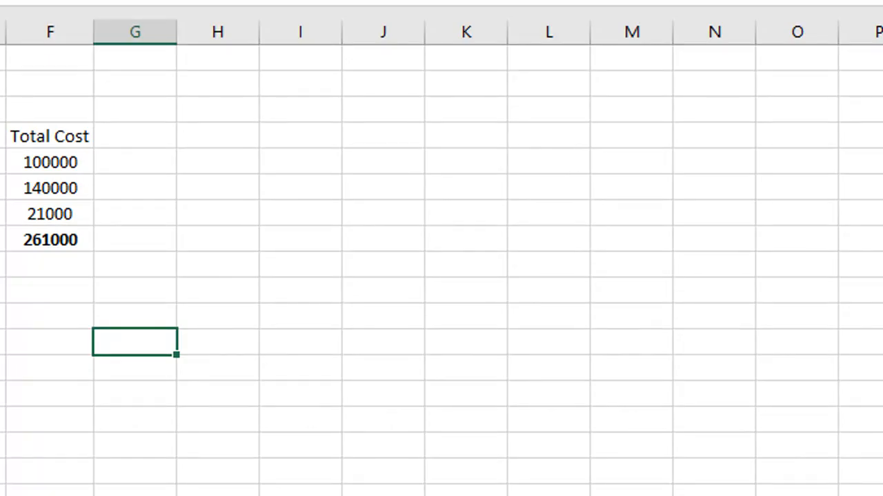
click(2, 161)
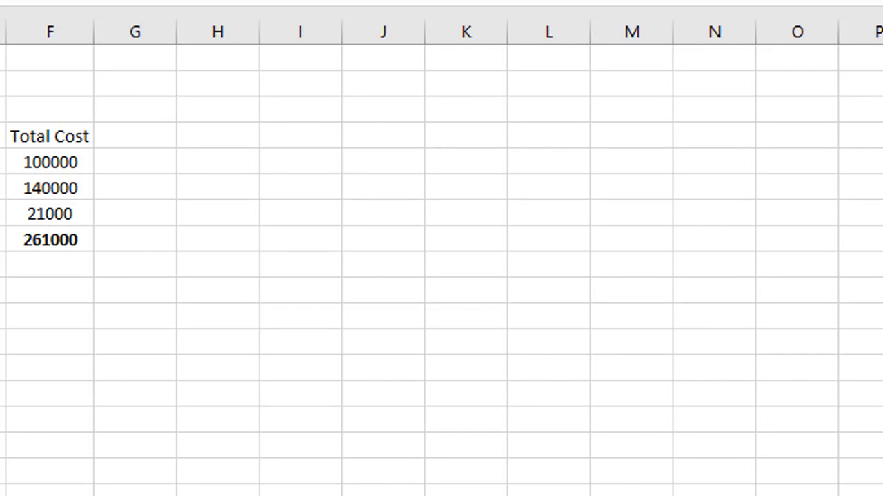
click(131, 152)
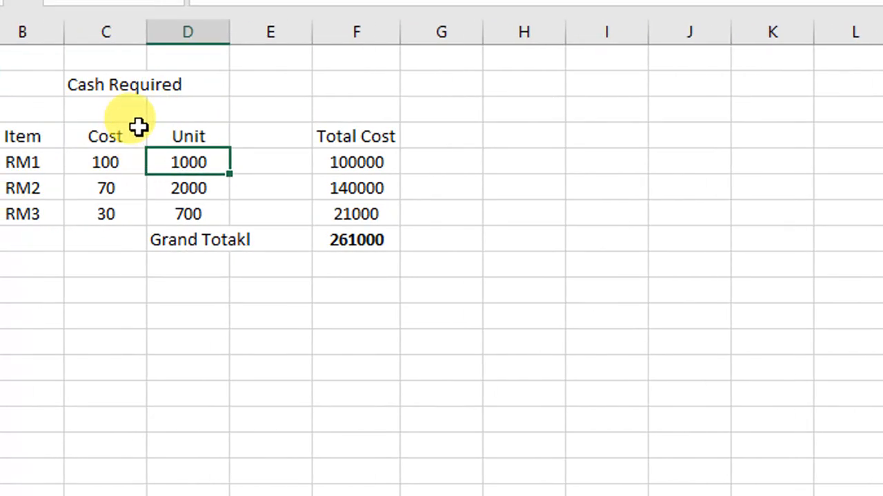
click(110, 108)
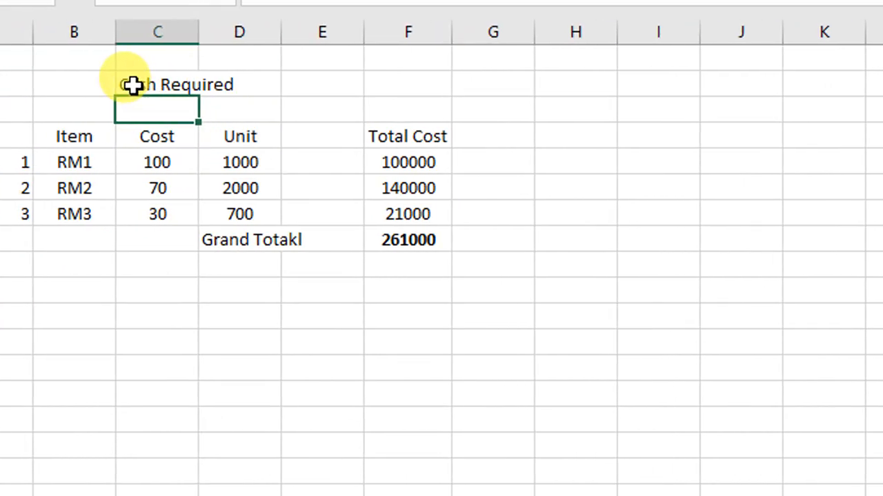
click(132, 84)
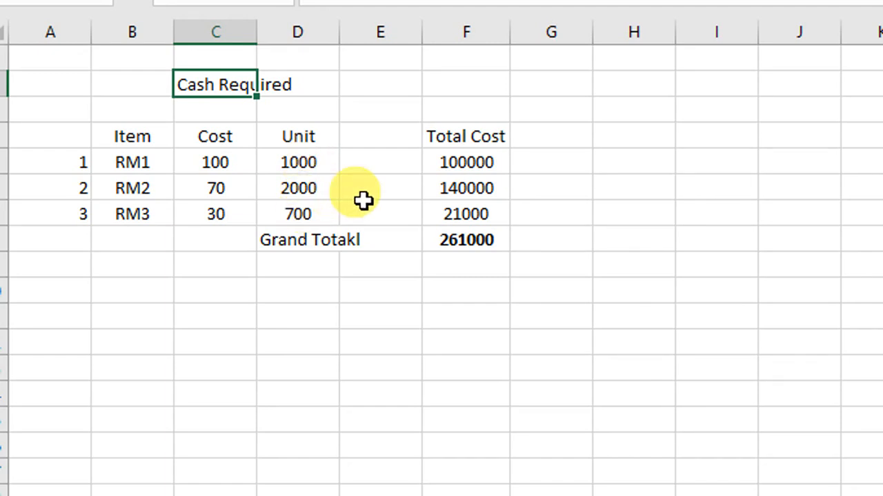
Examine the formulas behind the Total Cost values in F5:F7 and the grand total in F8.
click(448, 169)
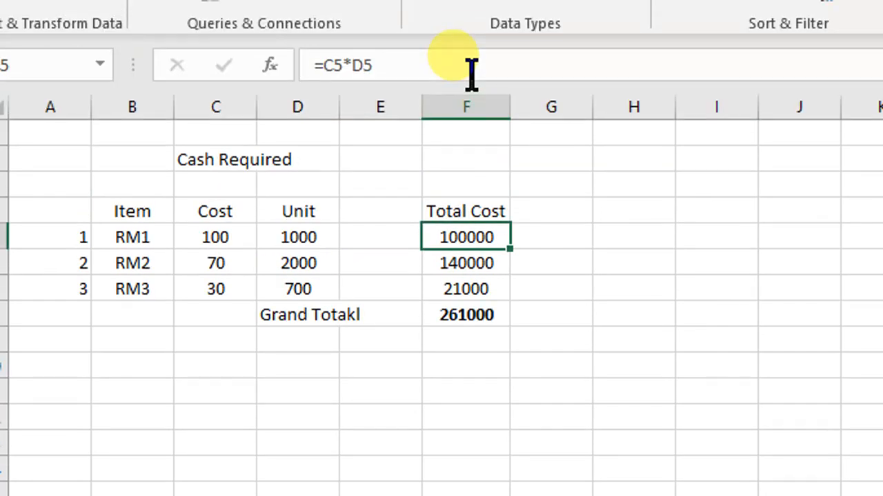
click(472, 72)
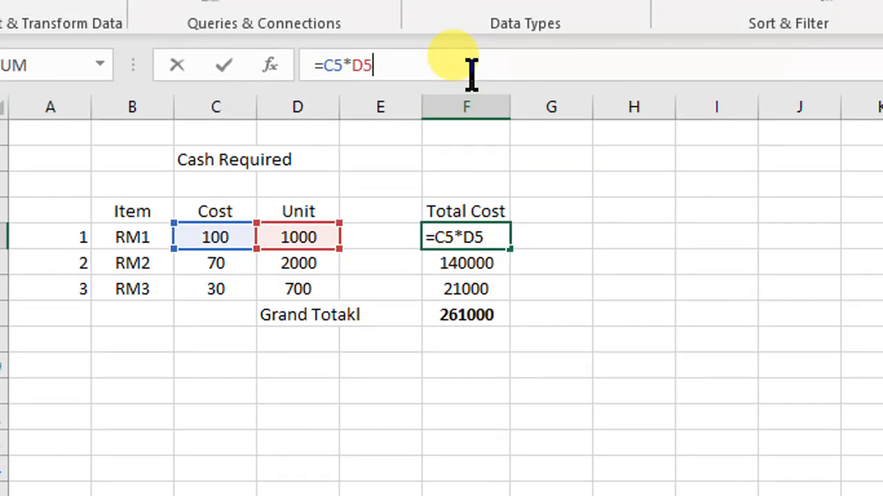
click(494, 271)
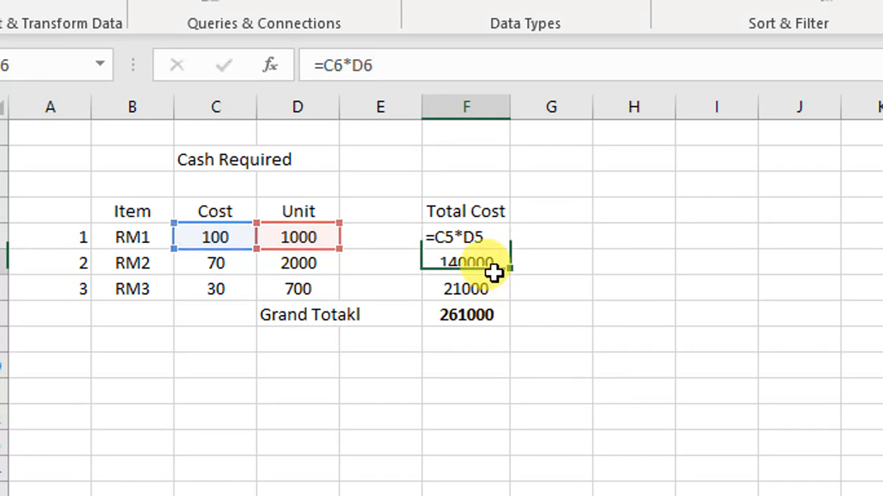
click(483, 290)
click(476, 318)
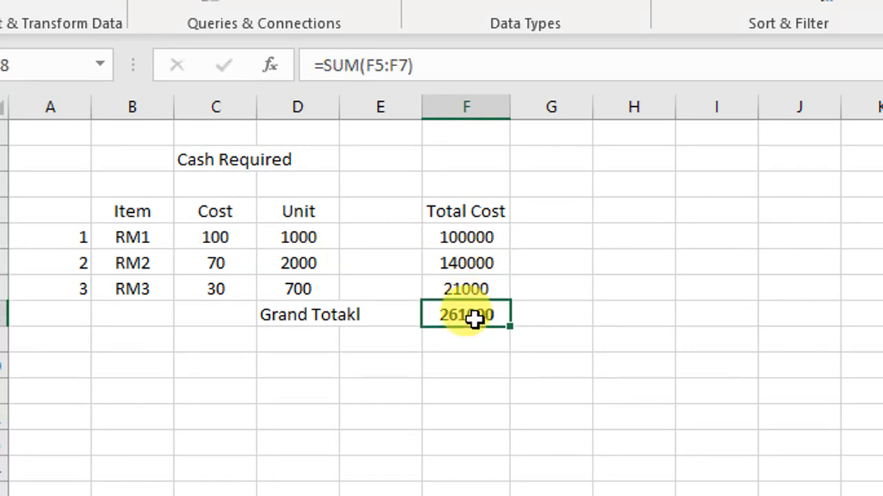
click(449, 366)
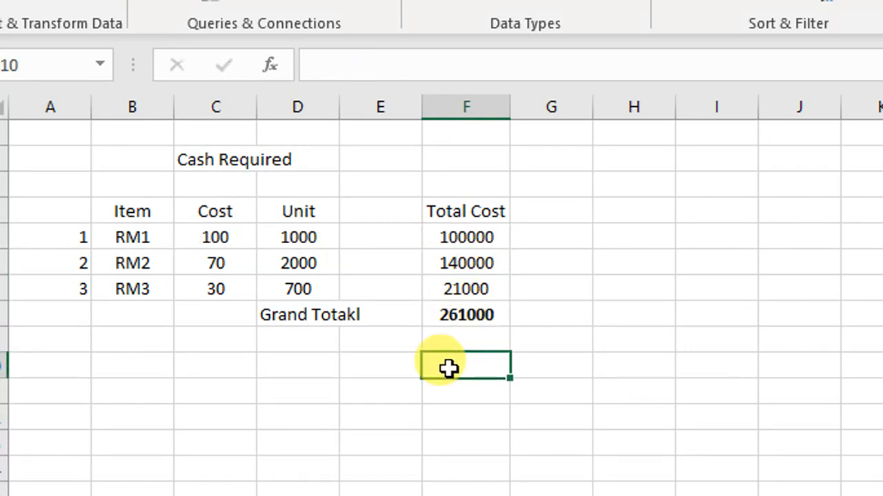
Open the Scenario Manager for the grand total cell F8 and move its dialog closer to the table.
click(476, 318)
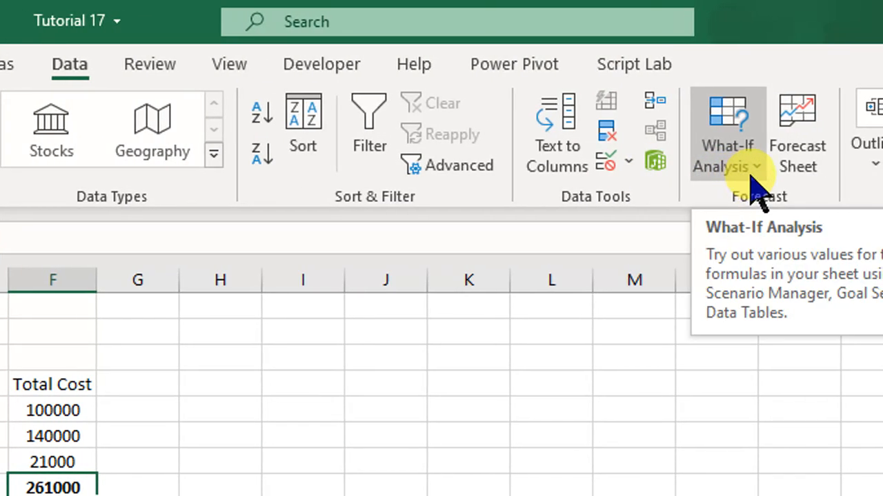
click(752, 169)
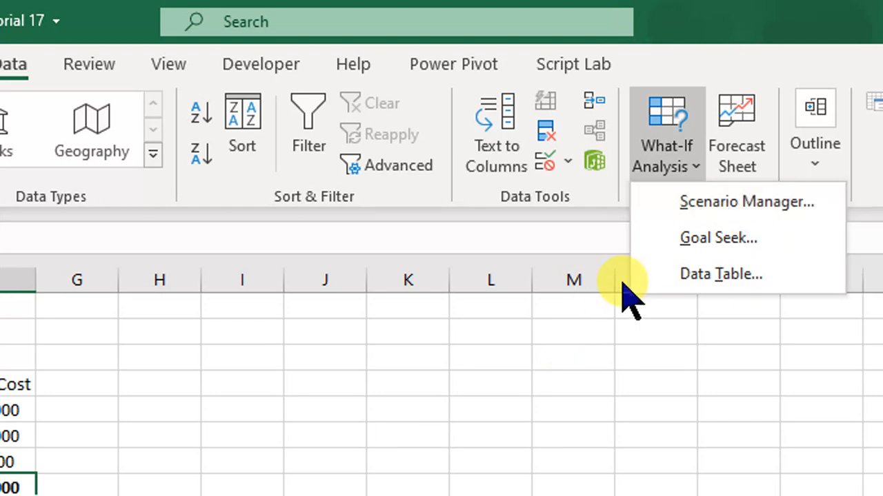
click(751, 211)
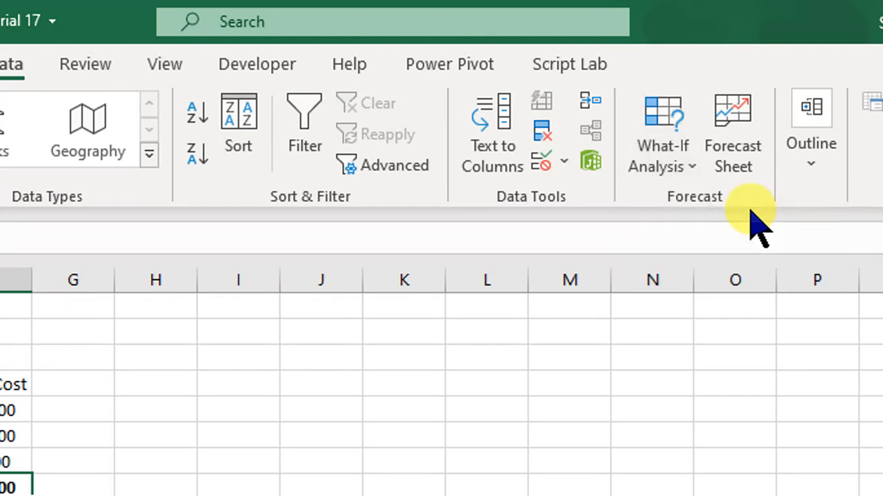
drag(583, 335, 378, 345)
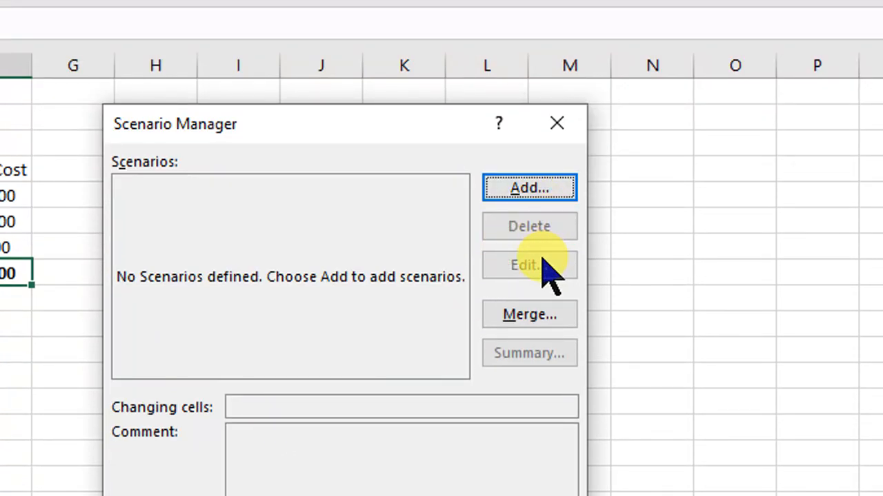
Add a scenario named "High volume" and replace its default comment with the author's full name.
click(536, 196)
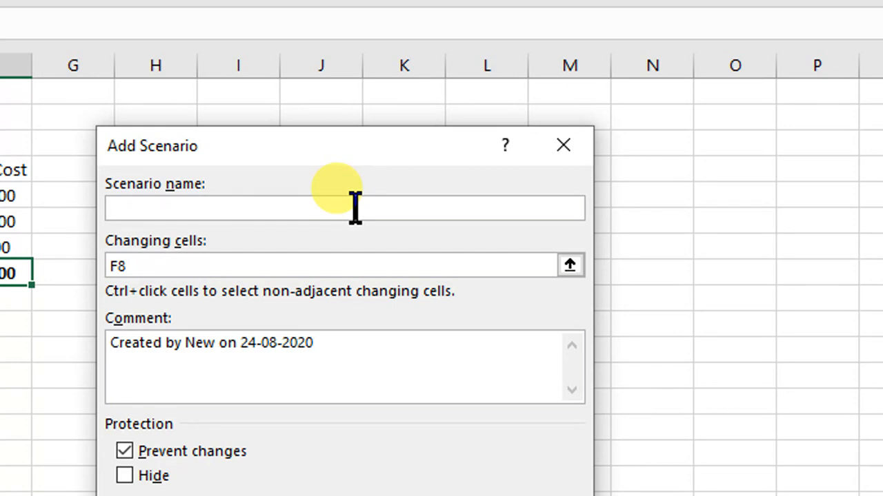
text(High volume)
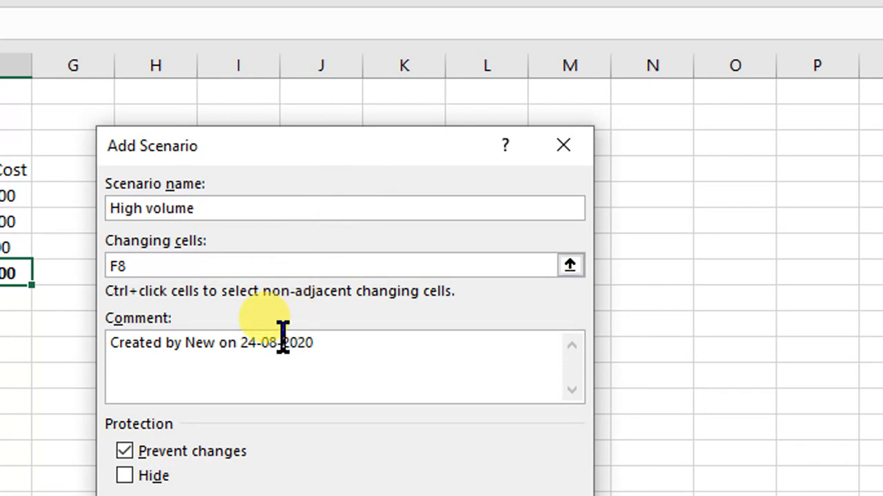
drag(327, 341, 124, 343)
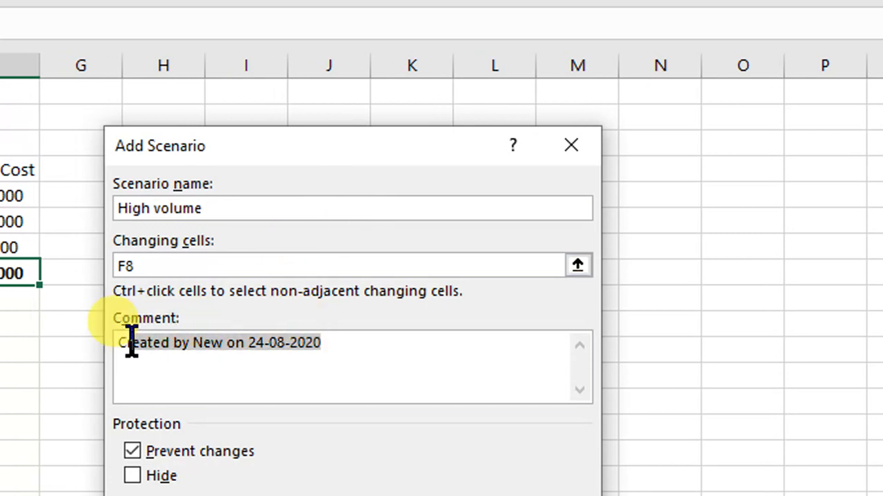
text(Saura)
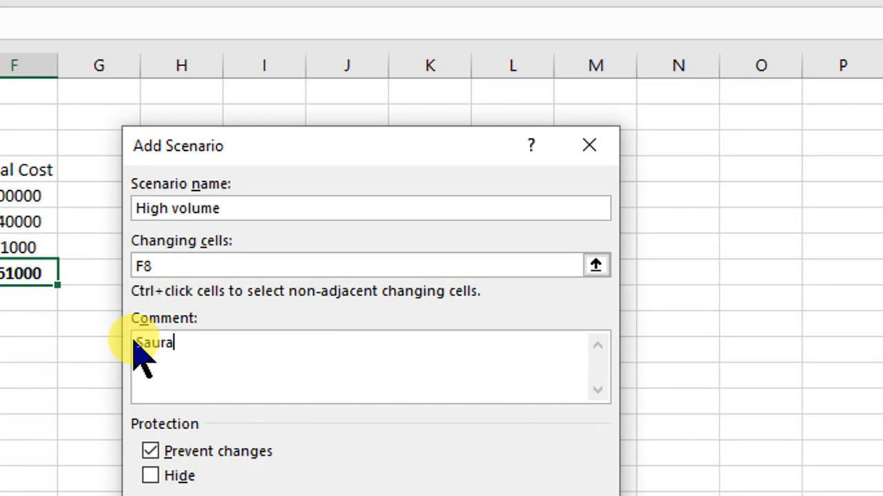
text(bh Jain)
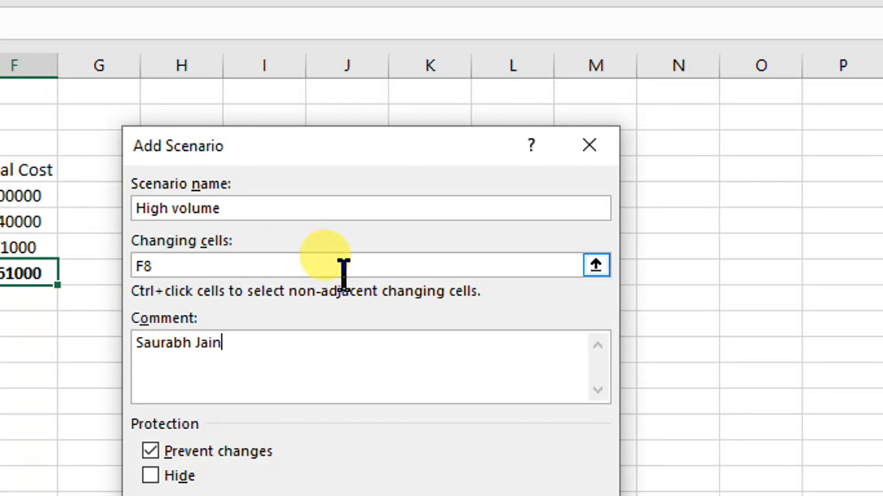
Set the High volume scenario's changing cells to the Unit values in D5:D7 and accept the scenario definition.
click(596, 267)
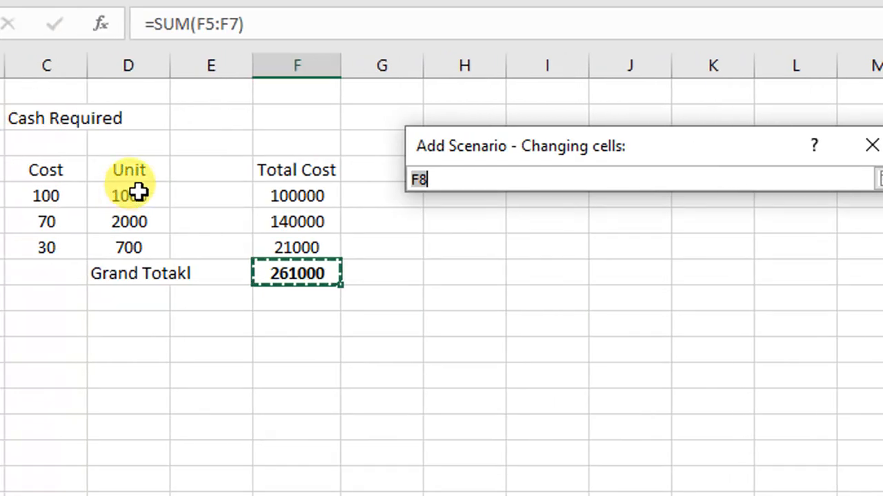
drag(139, 193, 133, 246)
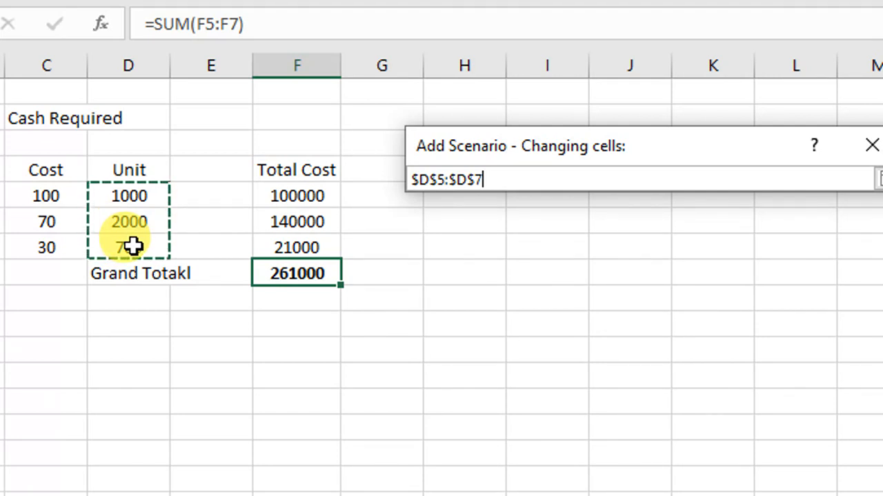
drag(133, 246, 131, 246)
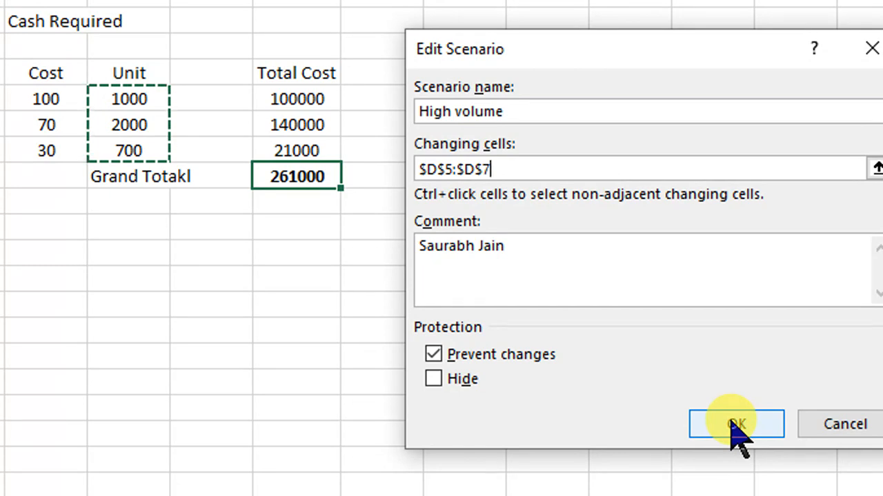
click(736, 425)
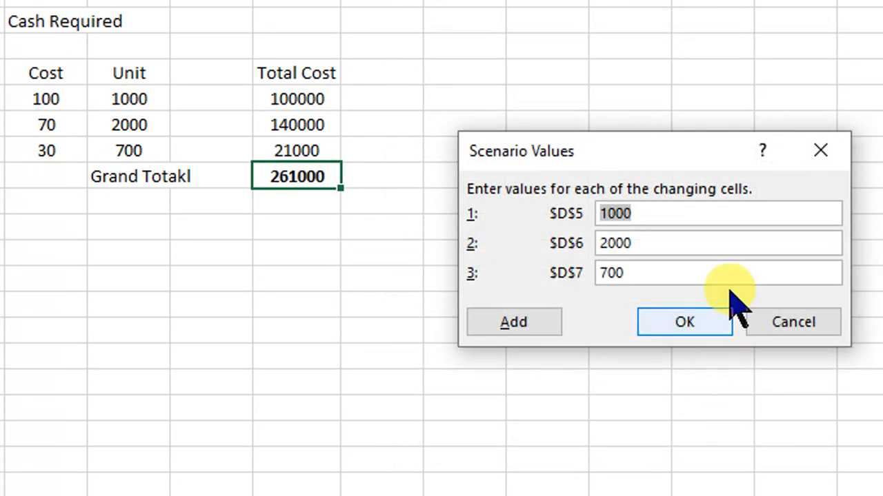
Set the High volume scenario values to 2000 for D5, 4000 for D6 and 1400 for D7.
click(711, 217)
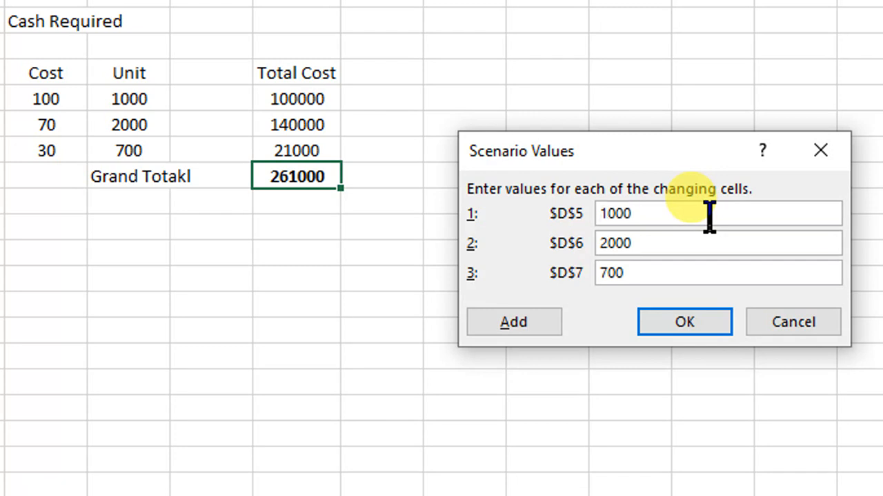
double_click(711, 217)
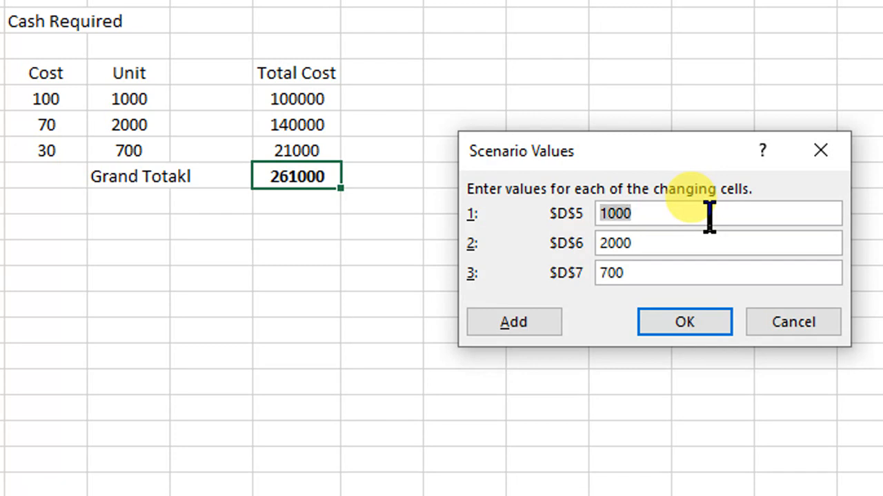
text(2000)
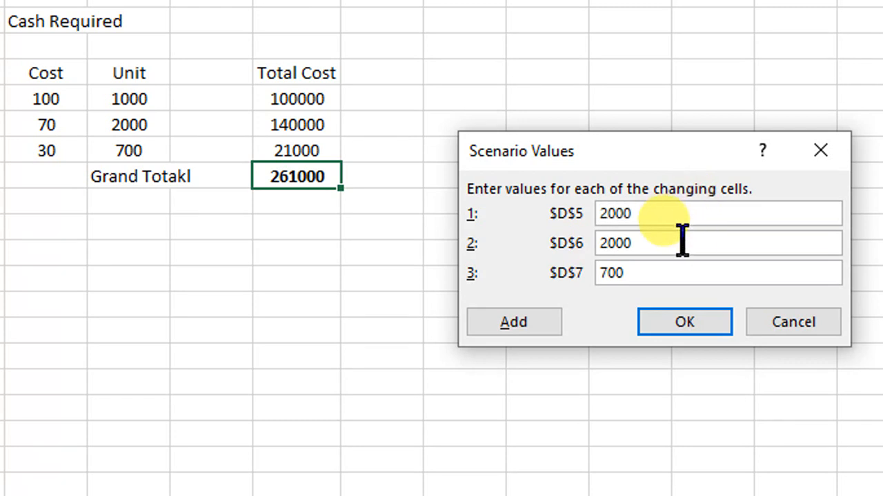
click(681, 241)
key(BackSpace)
key(BackSpace)
key(BackSpace)
key(BackSpace)
text(2)
key(BackSpace)
text(4000)
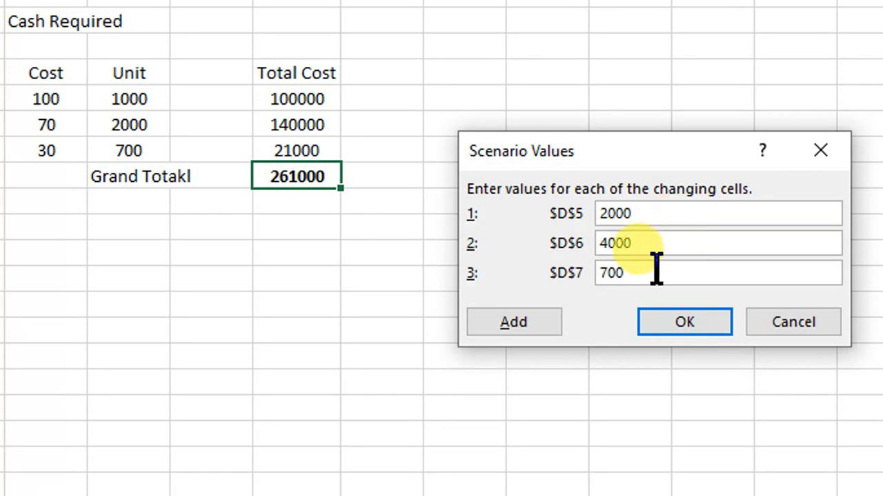
double_click(657, 268)
double_click(657, 269)
text(1400)
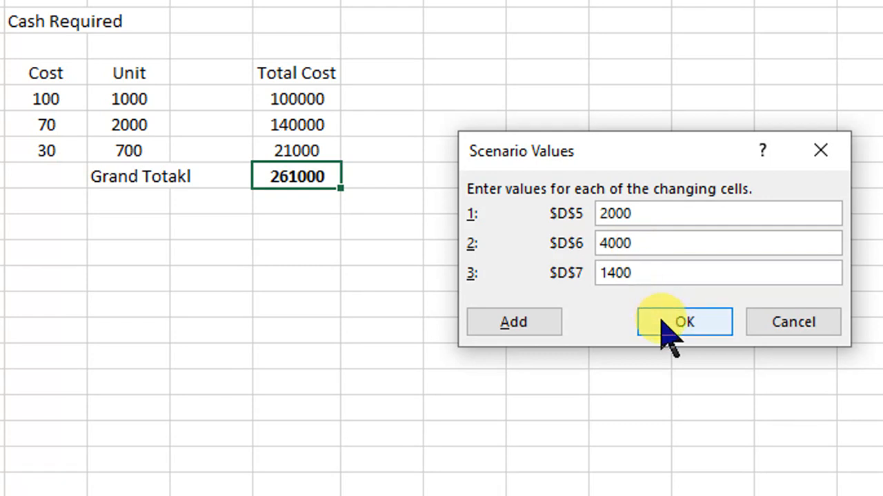
Add another scenario named "Most likely" for D5:D7, with the author's first name followed by "mostlikely" as the comment.
click(528, 329)
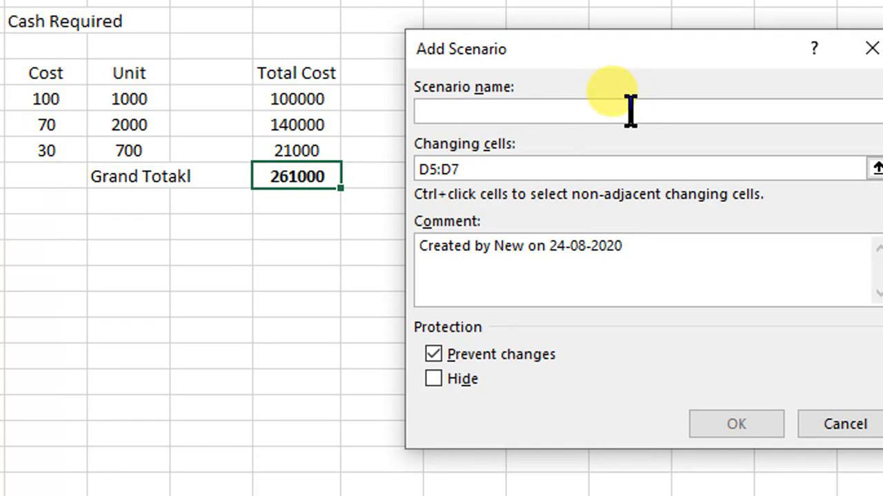
text(Mopst)
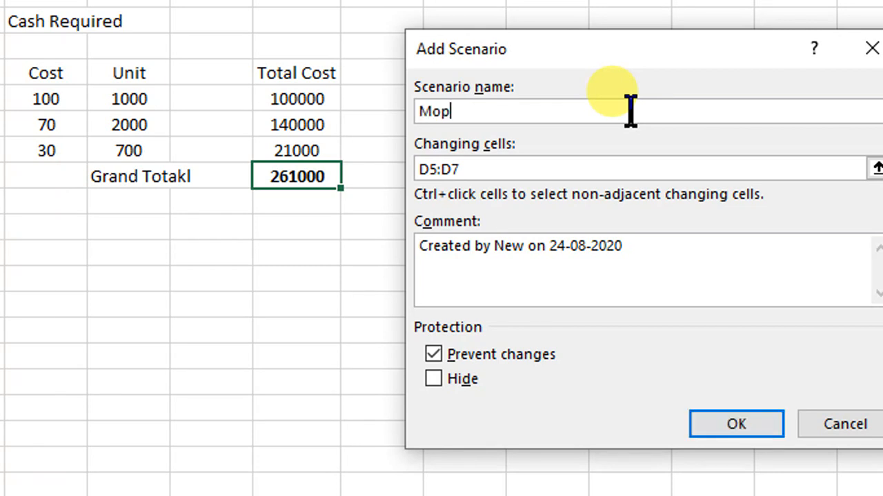
key(BackSpace)
key(BackSpace)
key(BackSpace)
text(st likely)
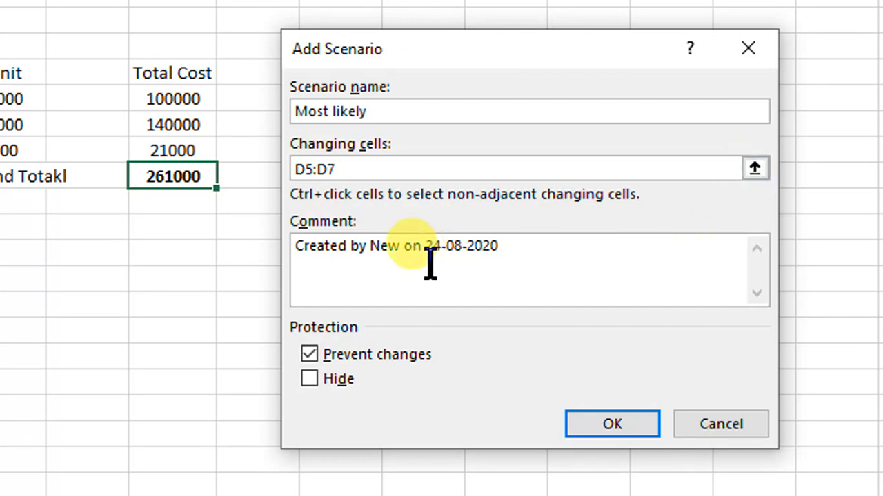
drag(429, 262, 252, 233)
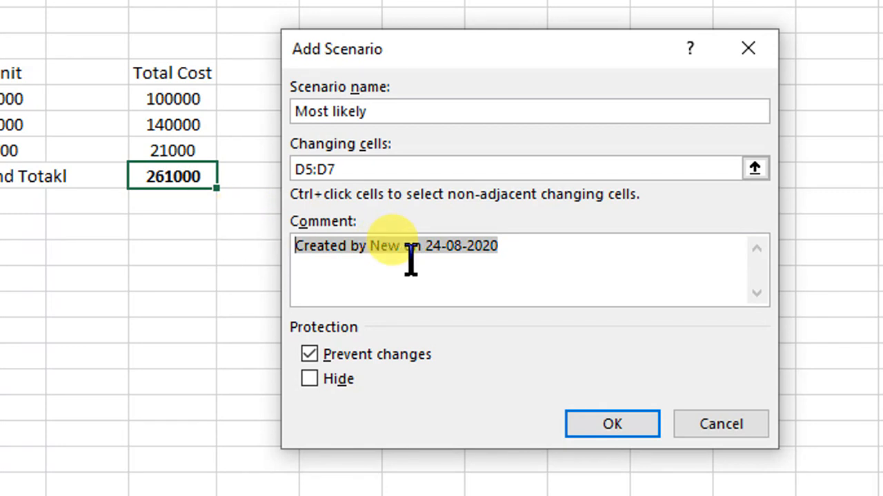
text(saura)
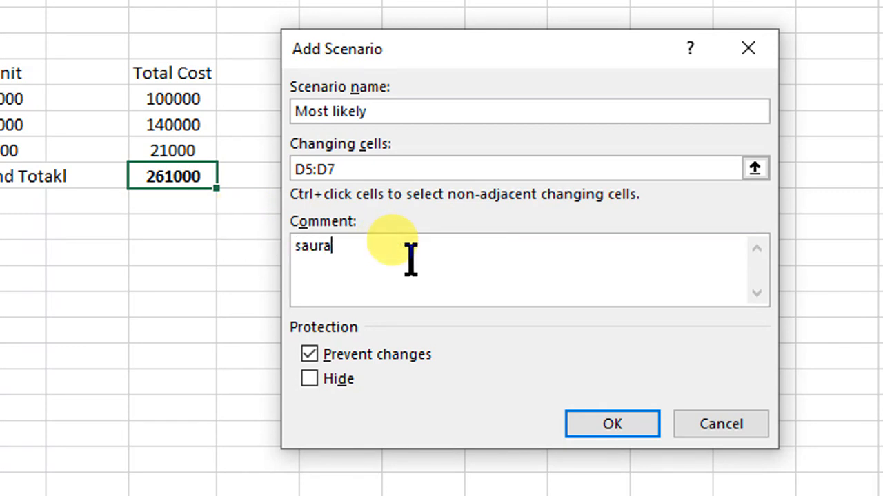
text(bh mostlikely)
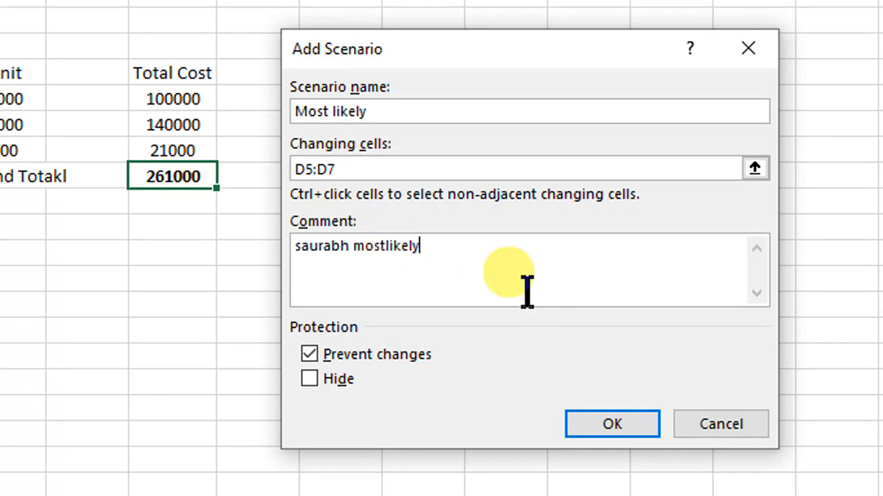
click(613, 424)
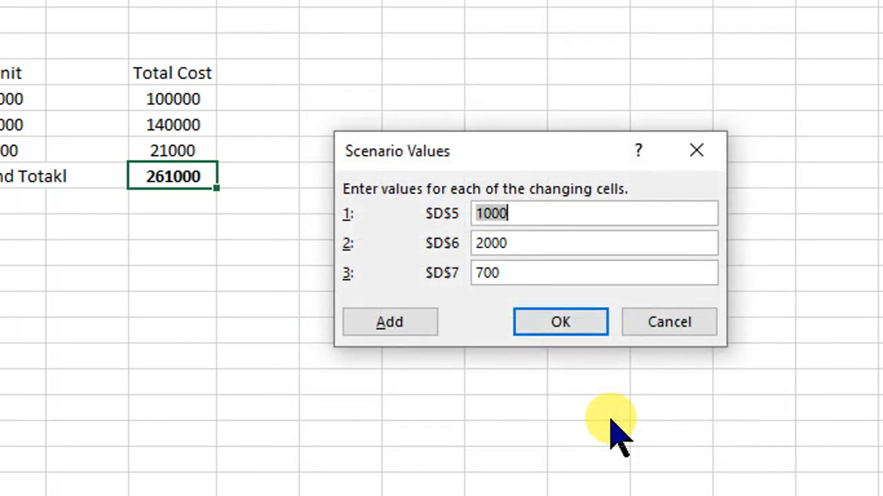
Set the Most likely scenario values to 800 for D5, 1600 for D6 and 400 for D7.
click(592, 218)
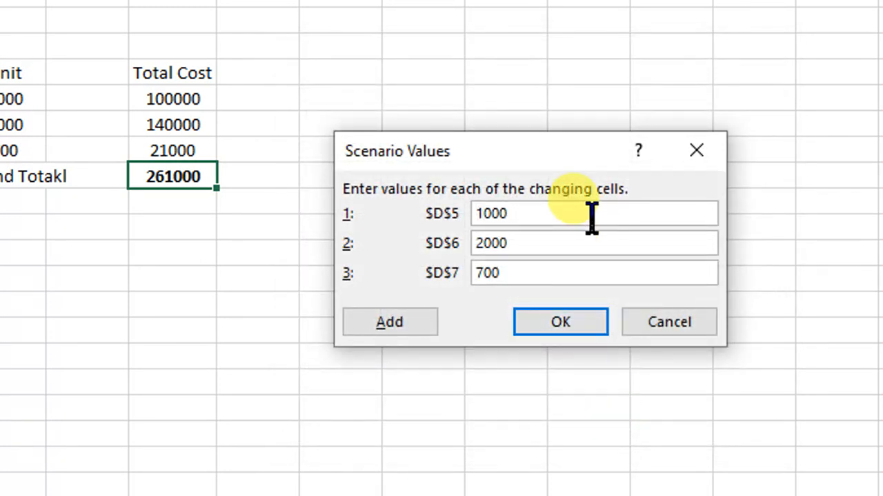
double_click(592, 218)
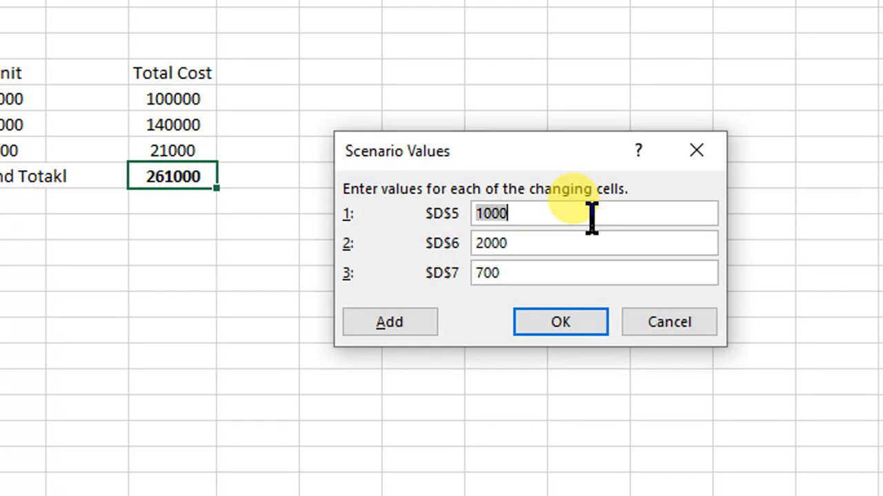
text(80)
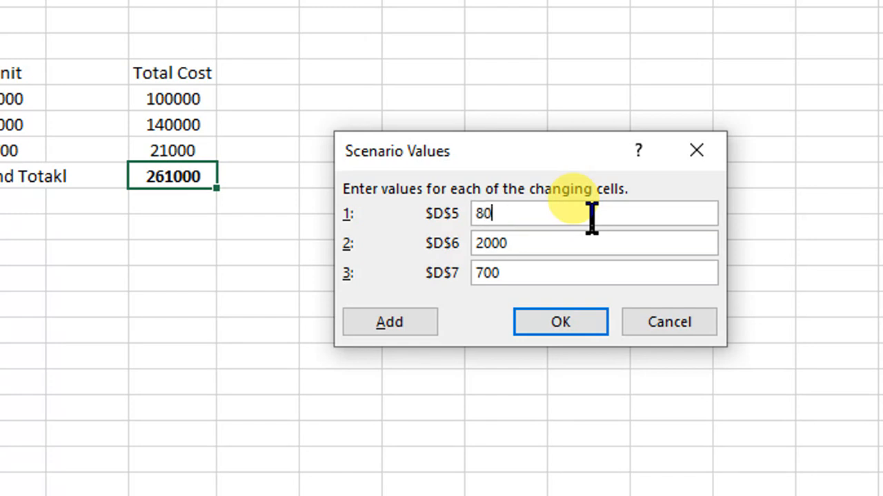
double_click(552, 244)
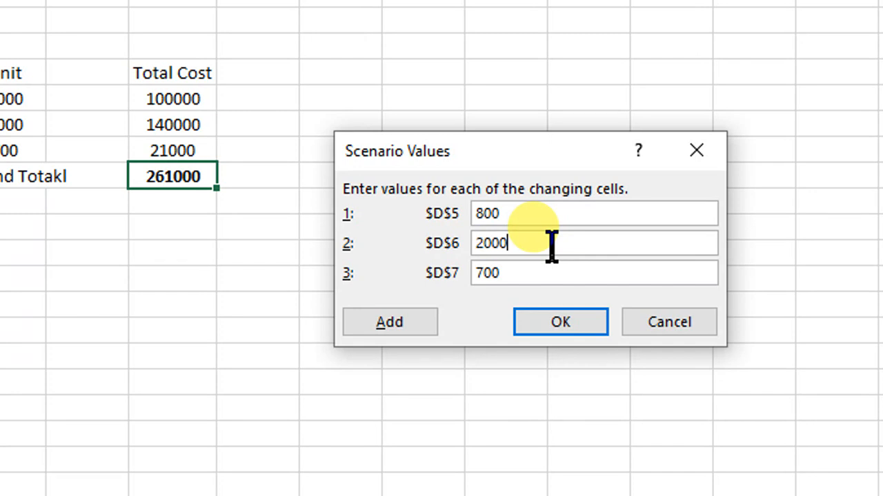
text(16)
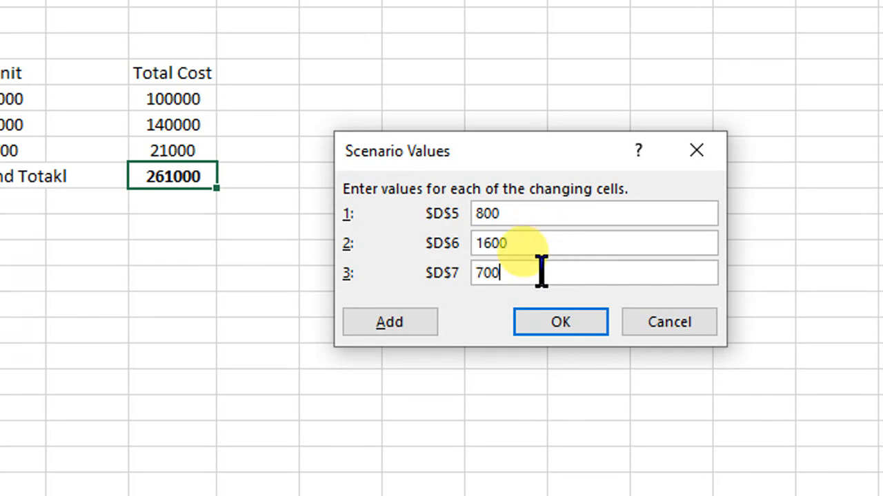
double_click(541, 273)
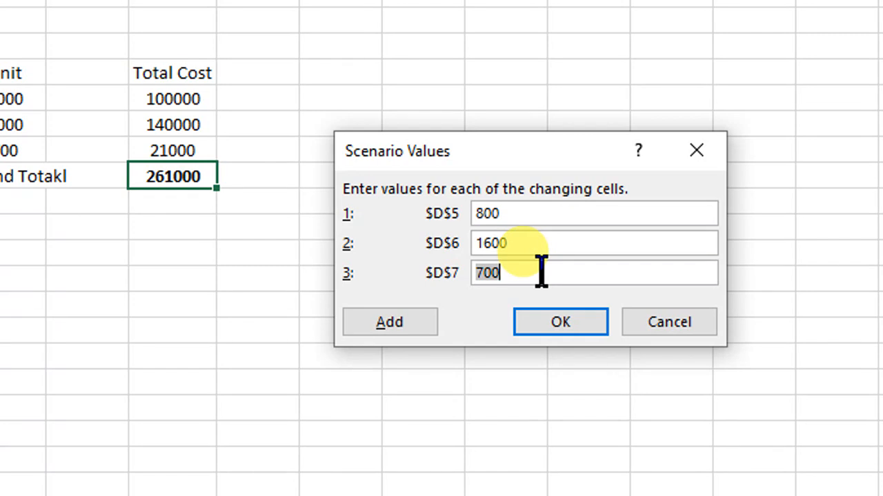
text(400)
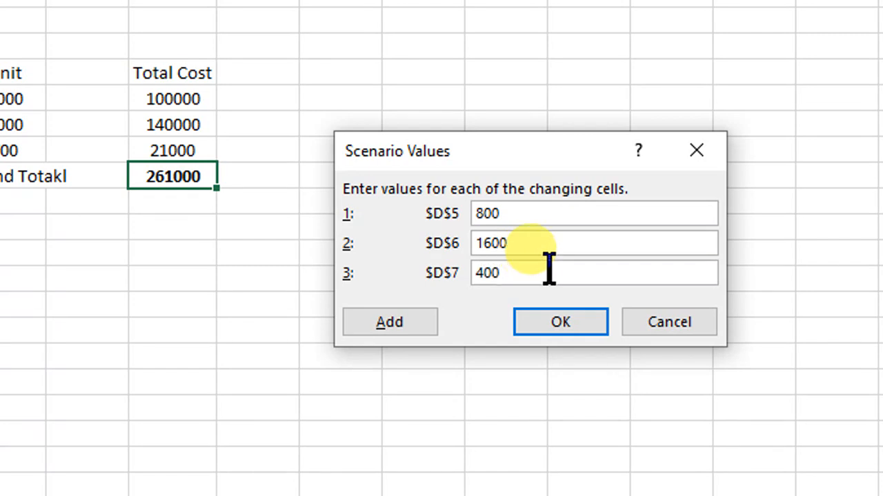
click(560, 330)
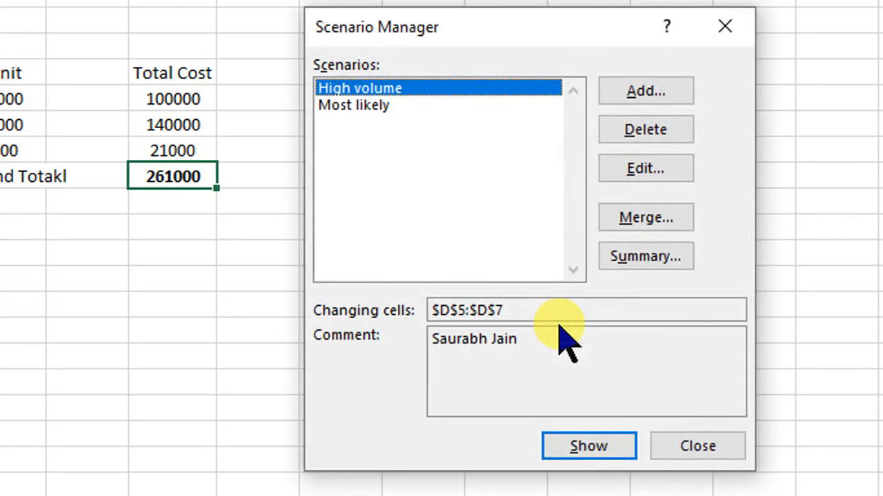
Open the Most likely scenario for editing to review its definition and cell values, accepting them as they are.
click(371, 104)
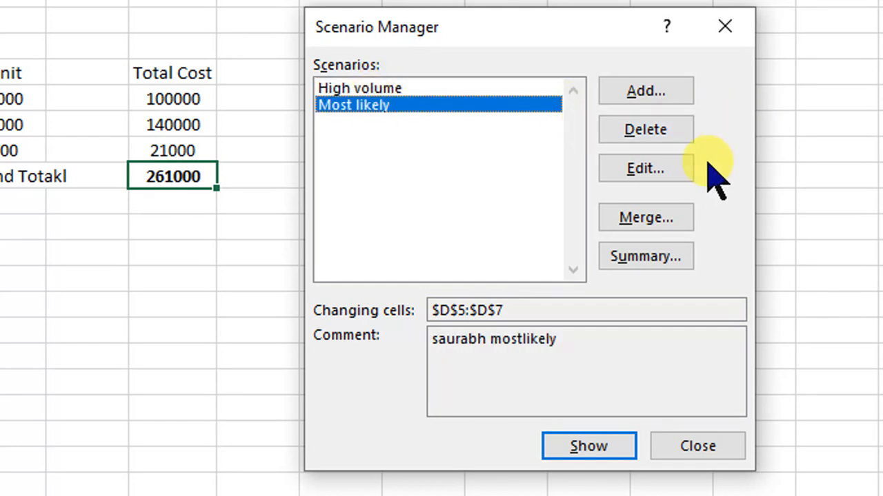
click(678, 168)
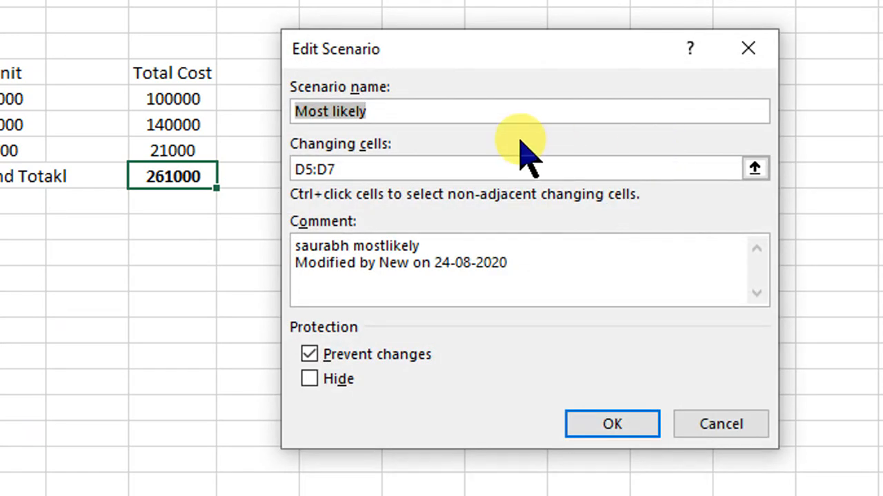
click(618, 418)
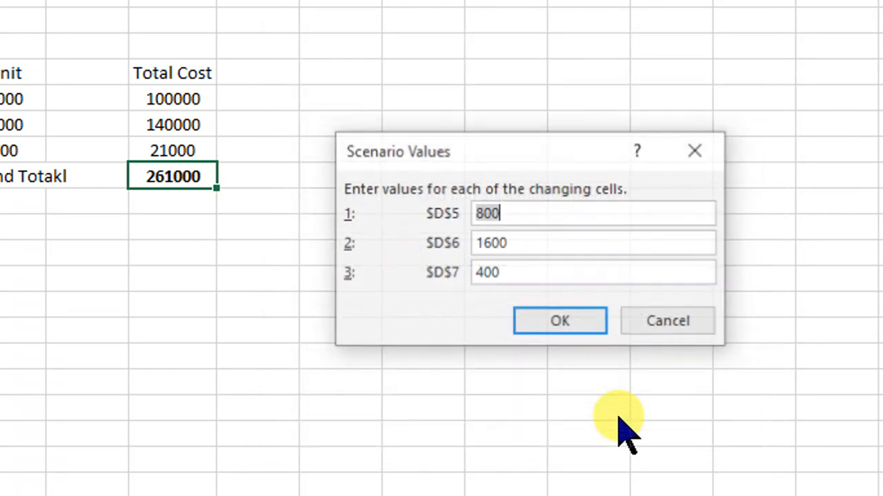
click(571, 318)
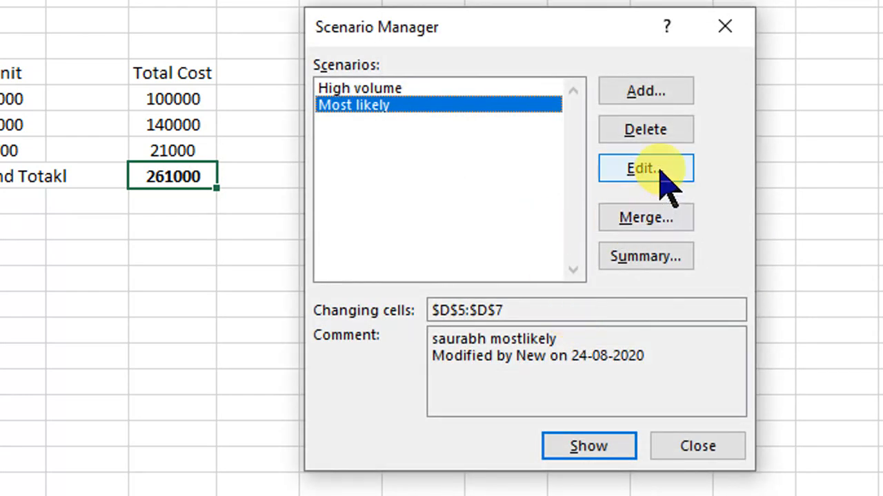
Add a third scenario named "low volume" for D5:D7, keeping the default comment.
click(671, 96)
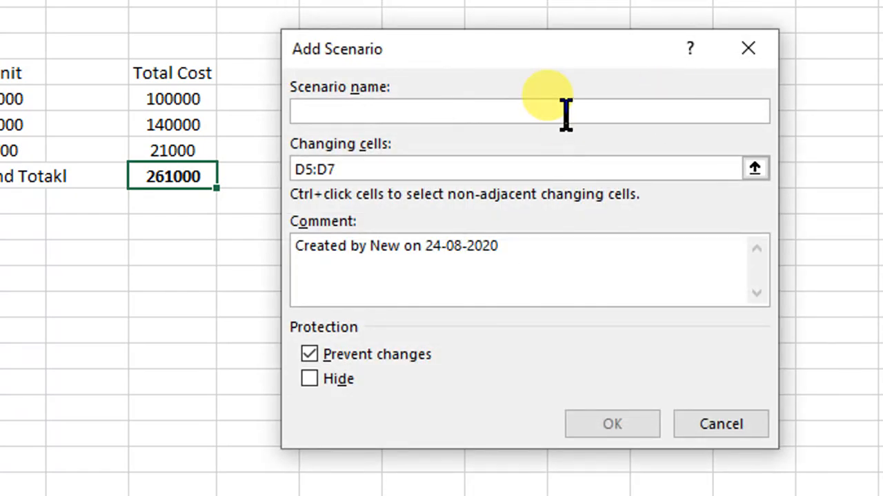
text(low v)
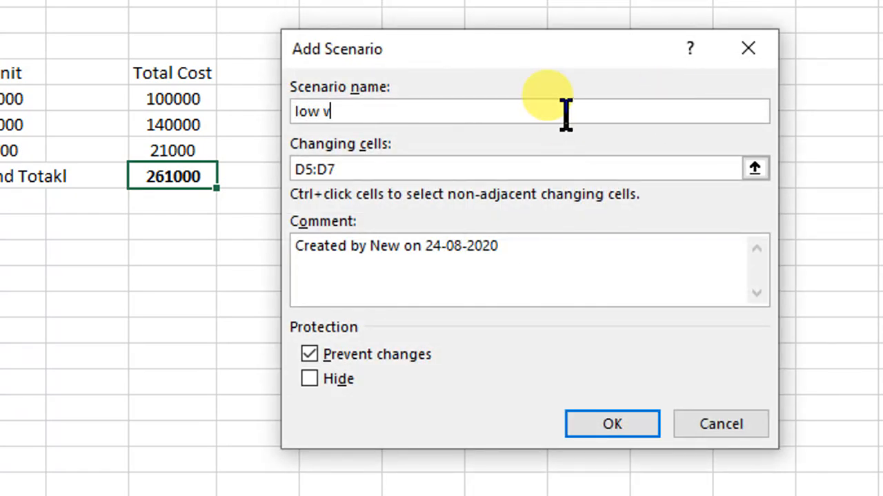
text(olume)
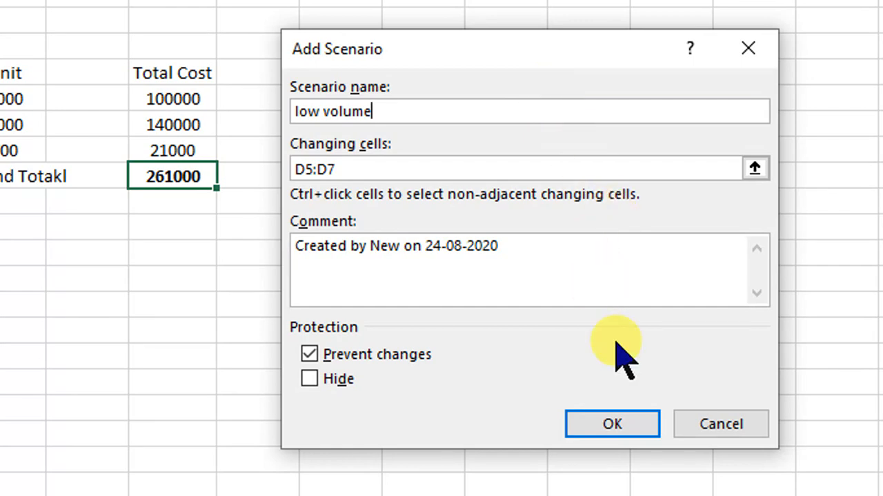
click(612, 424)
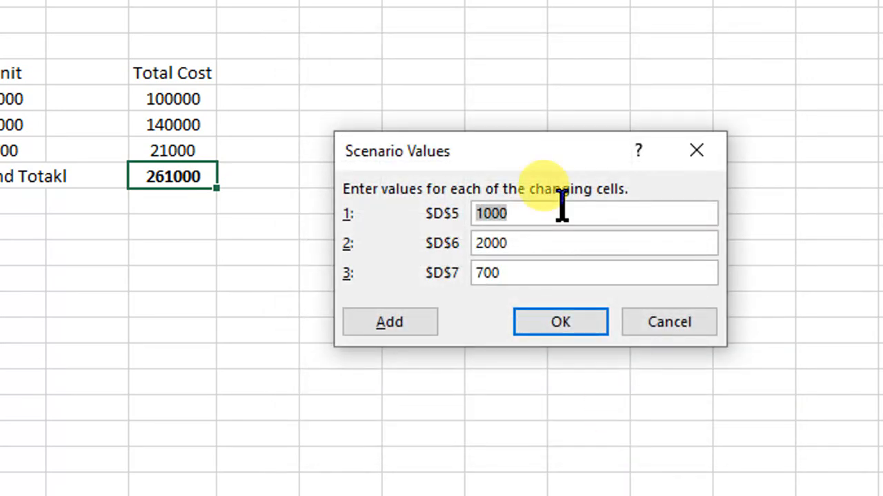
Set the low volume scenario values to 300 for D5, 700 for D6 and 100 for D7.
key(BackSpace)
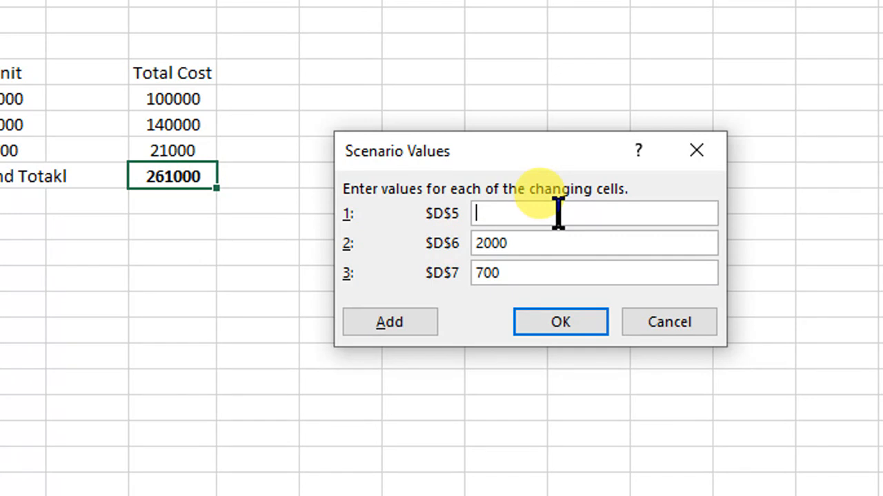
text(300)
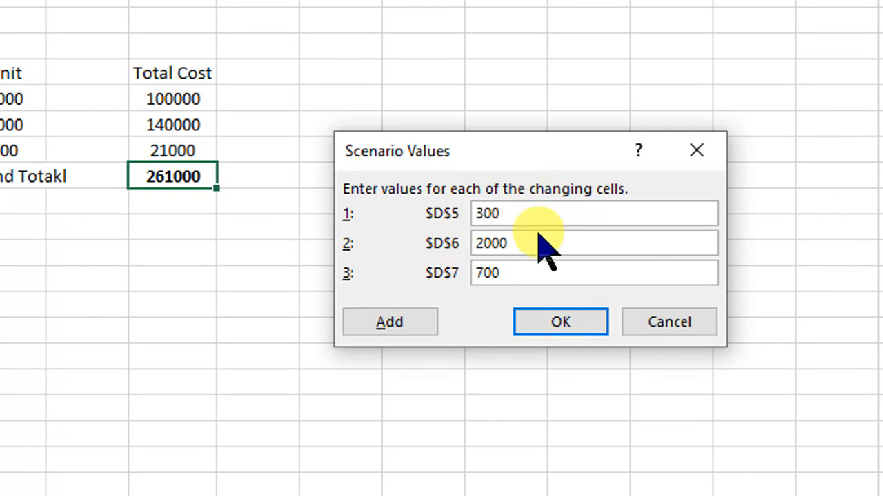
key(Tab)
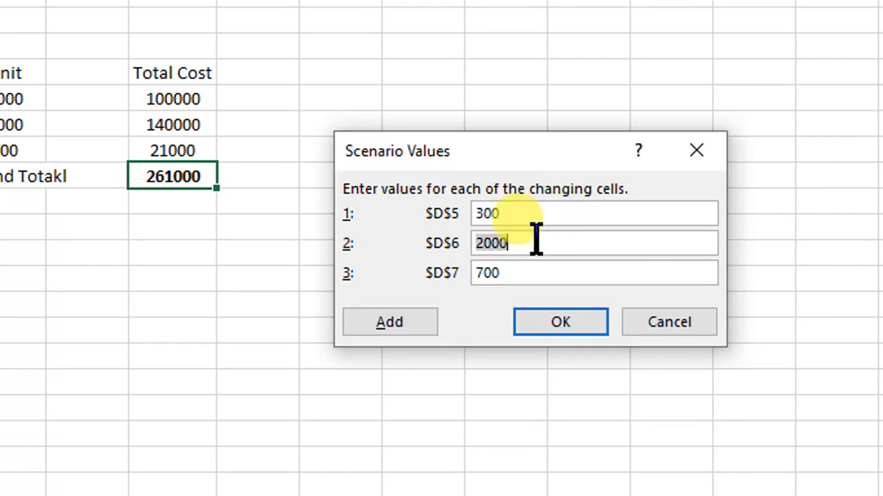
text(4)
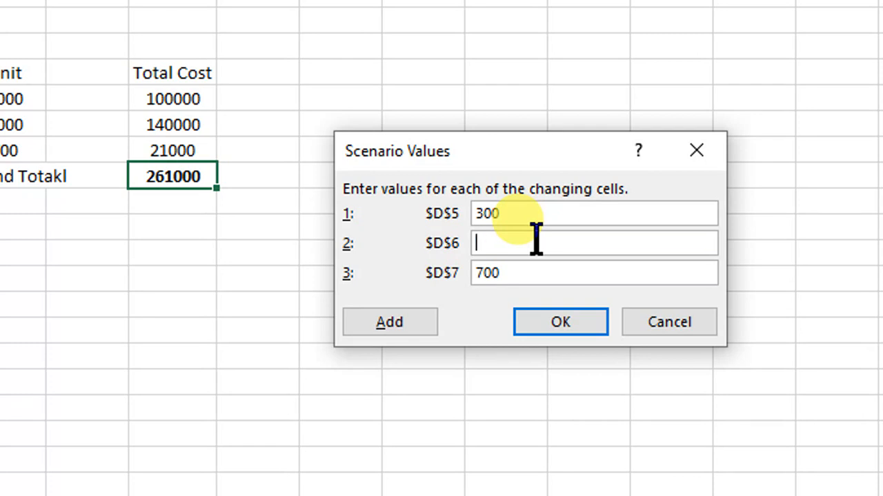
text(00)
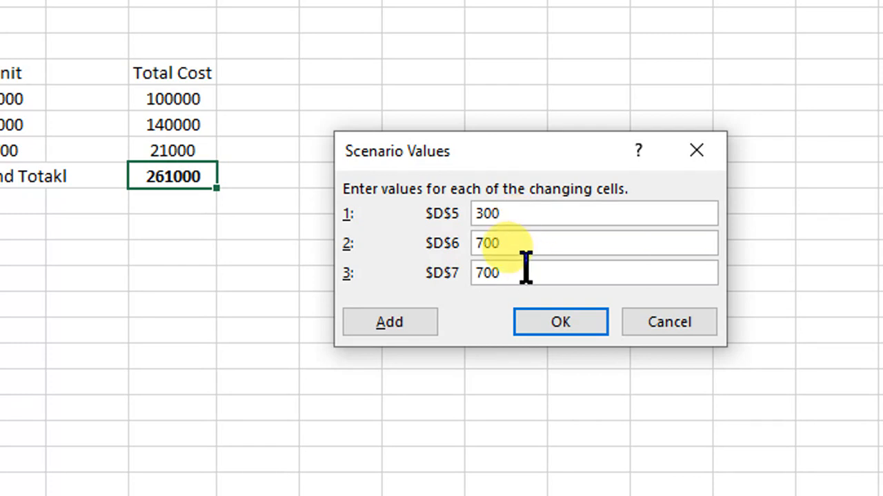
key(Tab)
text(100)
click(571, 322)
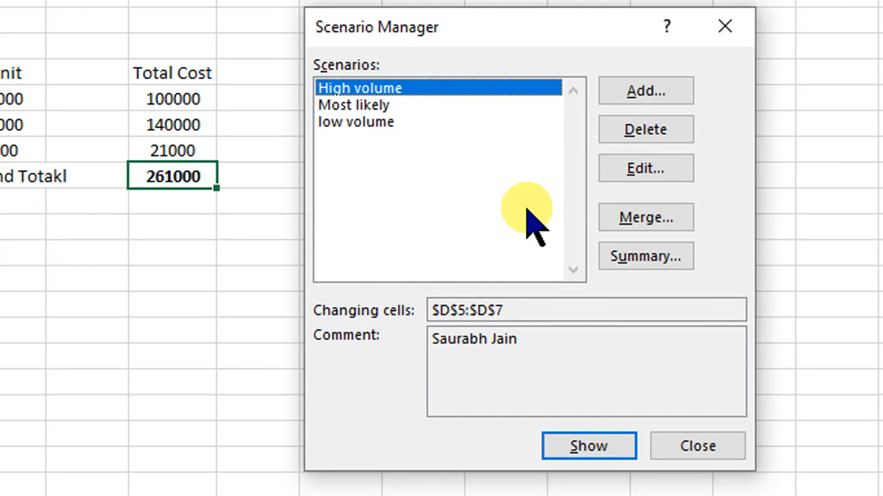
Generate a Scenario summary report of all scenarios with F8 as the result cell.
click(651, 257)
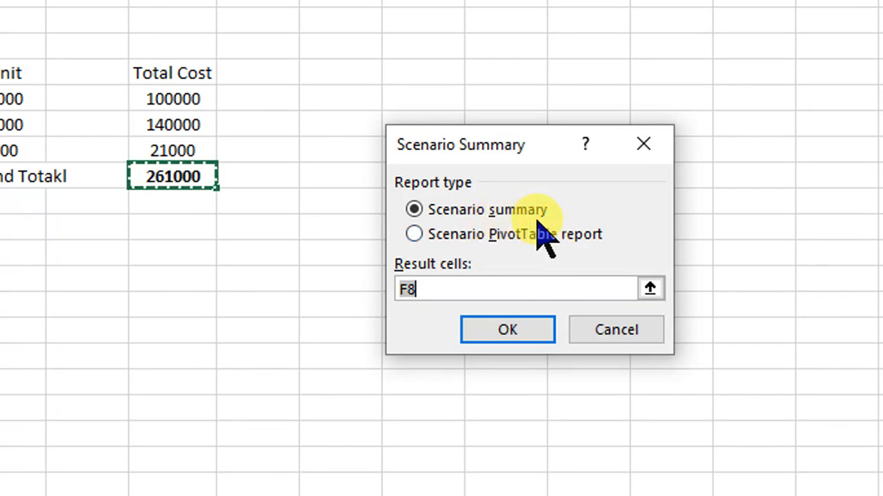
click(514, 329)
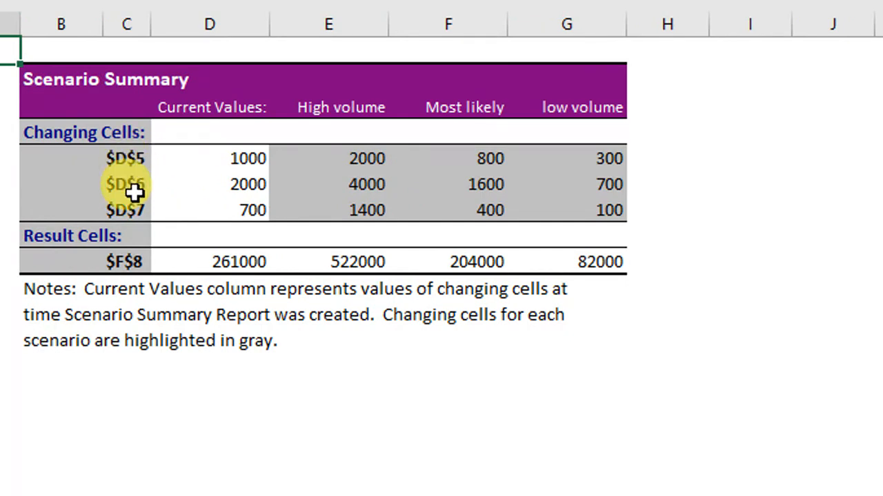
Examine the changing cells, the result cell and the Current Values column of the Scenario Summary report.
click(133, 160)
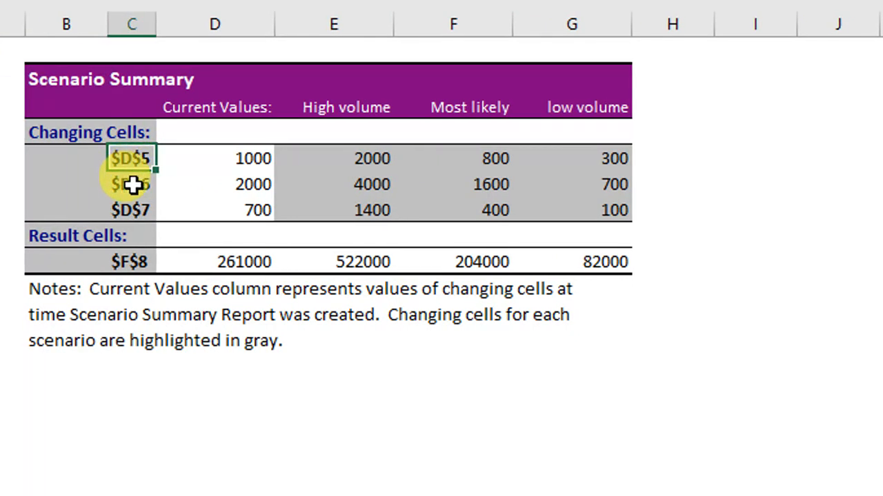
click(131, 184)
click(133, 211)
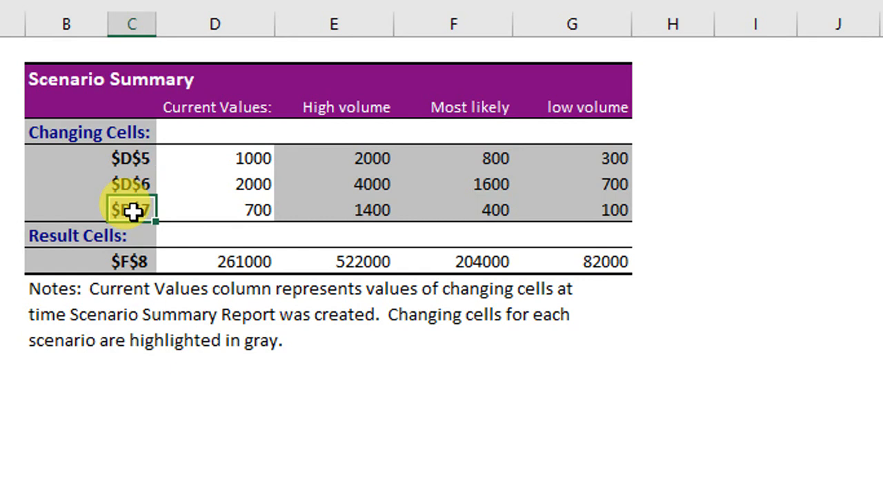
click(132, 266)
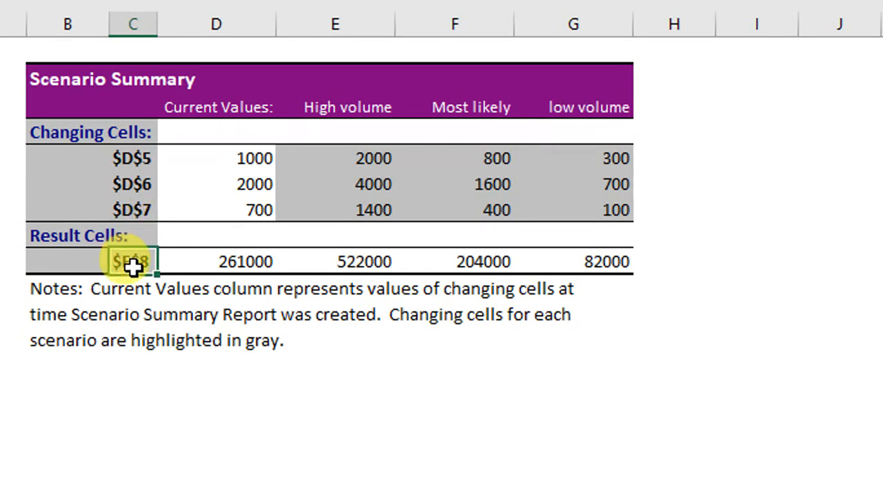
click(241, 263)
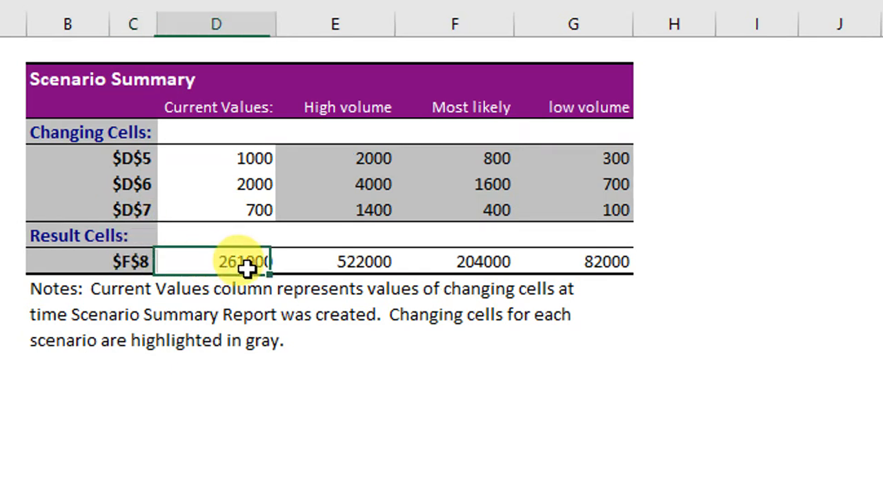
click(256, 166)
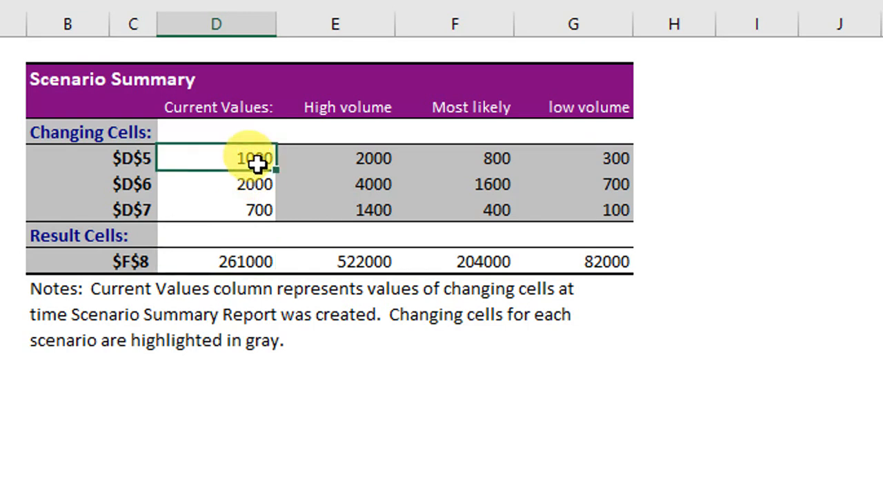
click(259, 192)
click(265, 212)
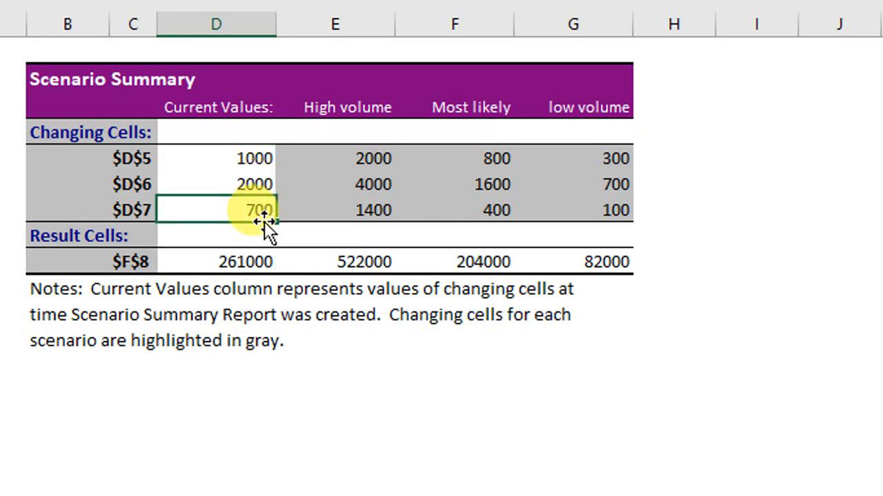
click(262, 262)
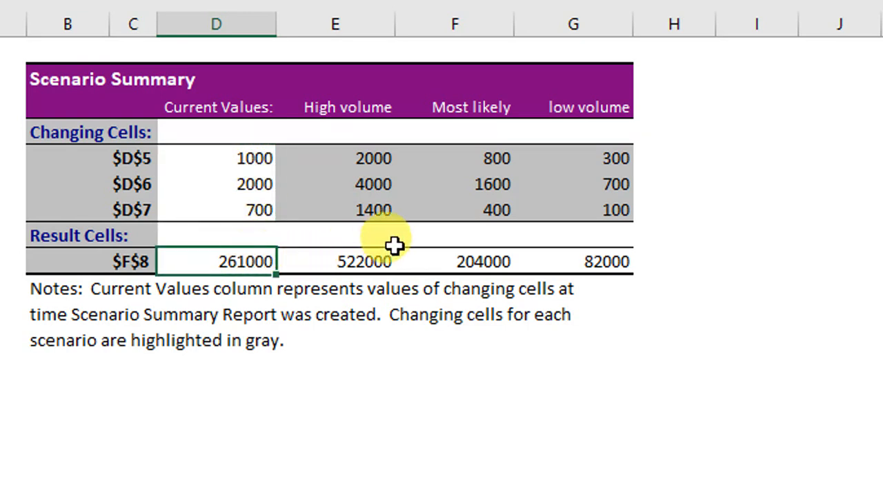
Compare the unit quantities and resulting grand totals of the High volume, Most likely and low volume scenarios in the summary.
click(387, 158)
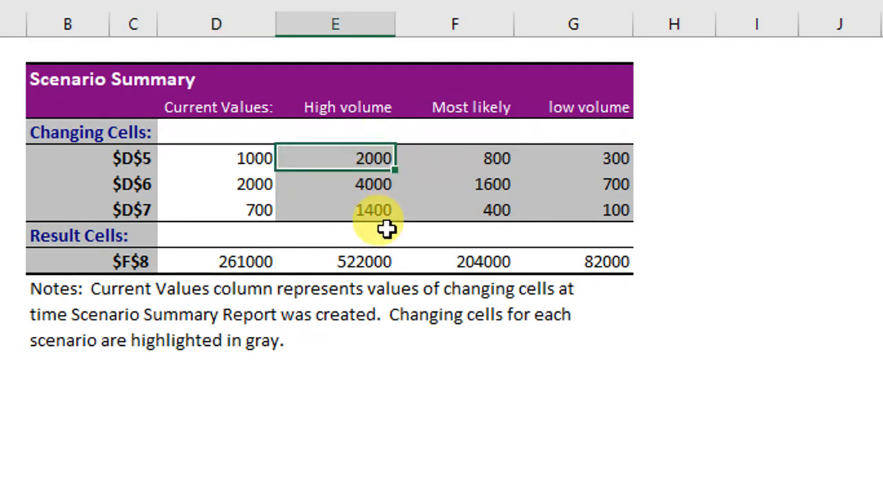
click(380, 263)
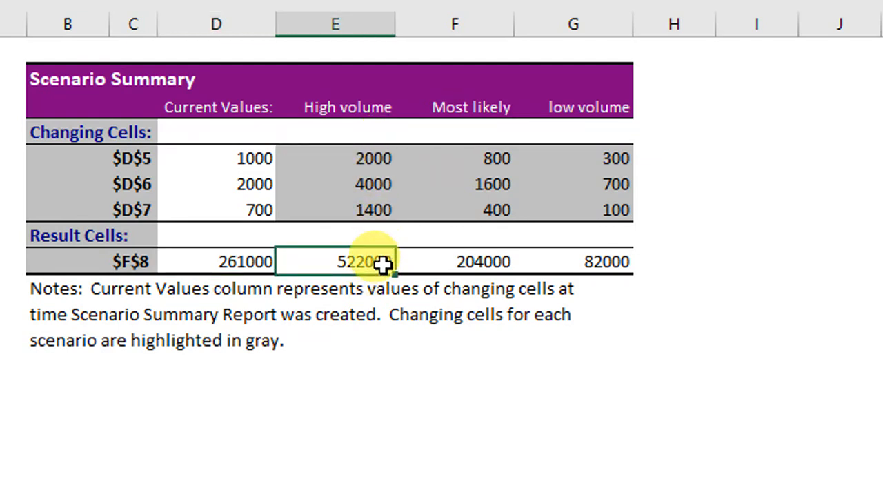
click(494, 167)
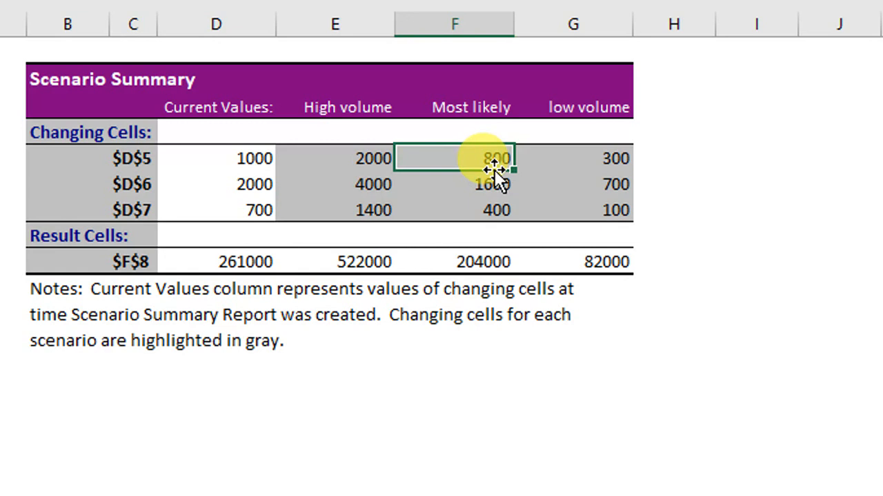
click(508, 261)
click(614, 160)
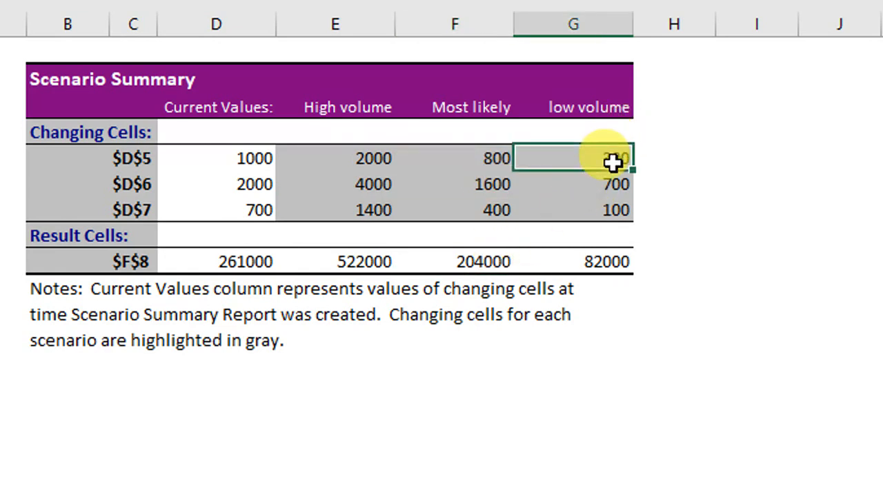
click(769, 269)
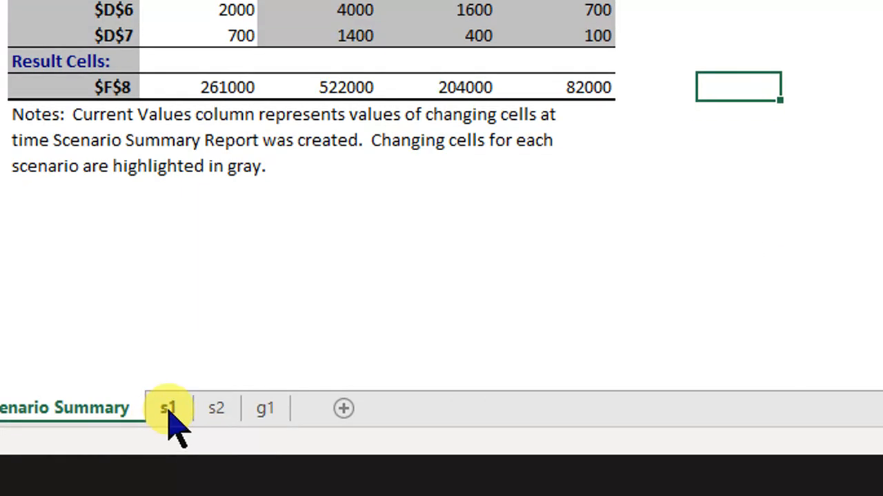
Return to sheet s1 and show the low volume scenario in the Cash Required table with the Scenario Manager.
click(171, 414)
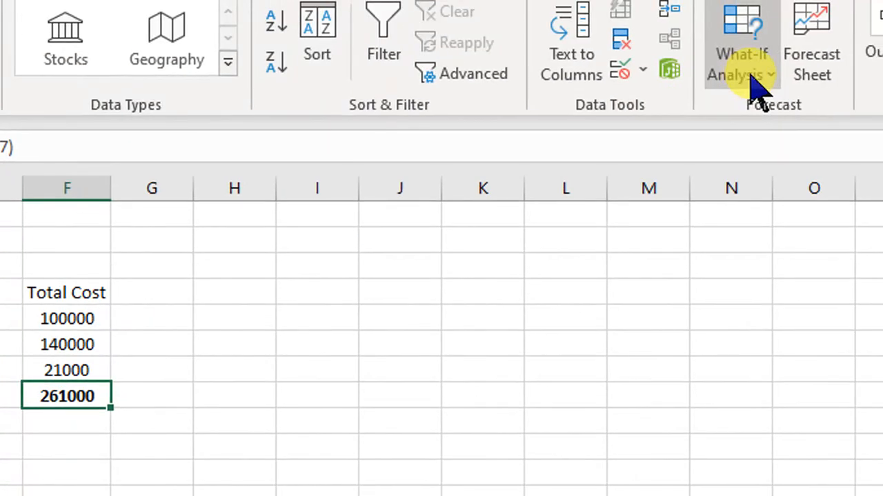
click(749, 76)
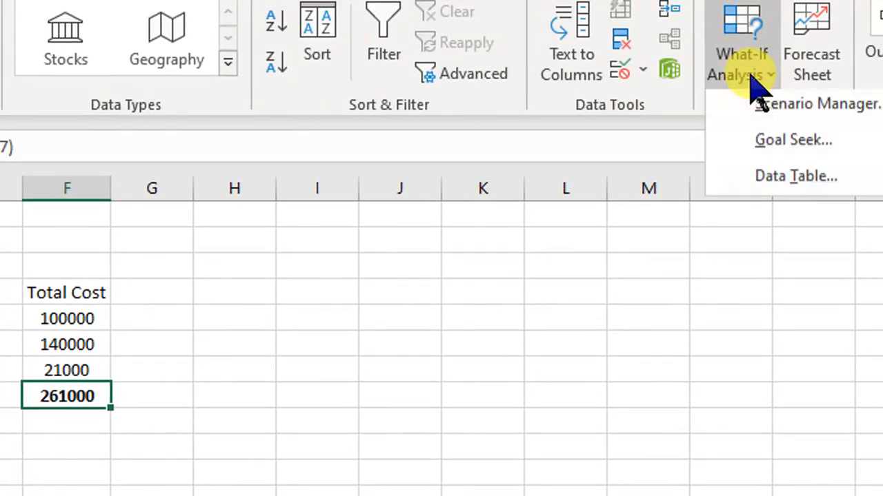
click(793, 105)
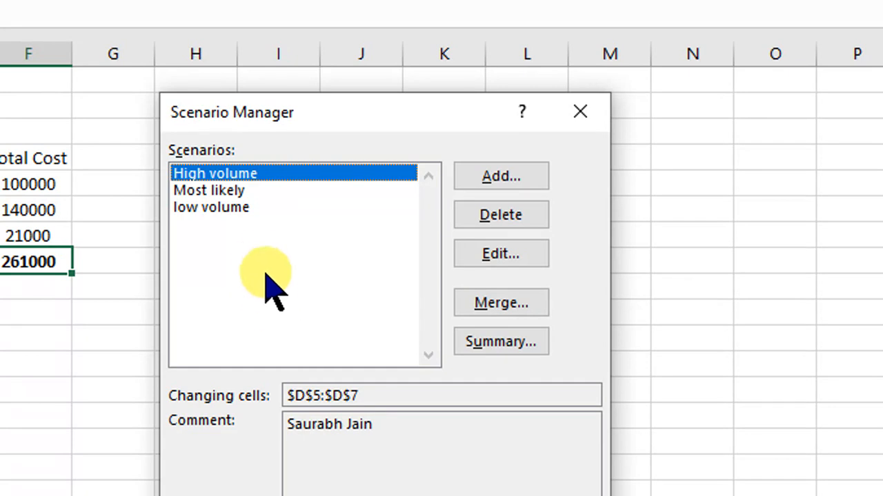
click(240, 209)
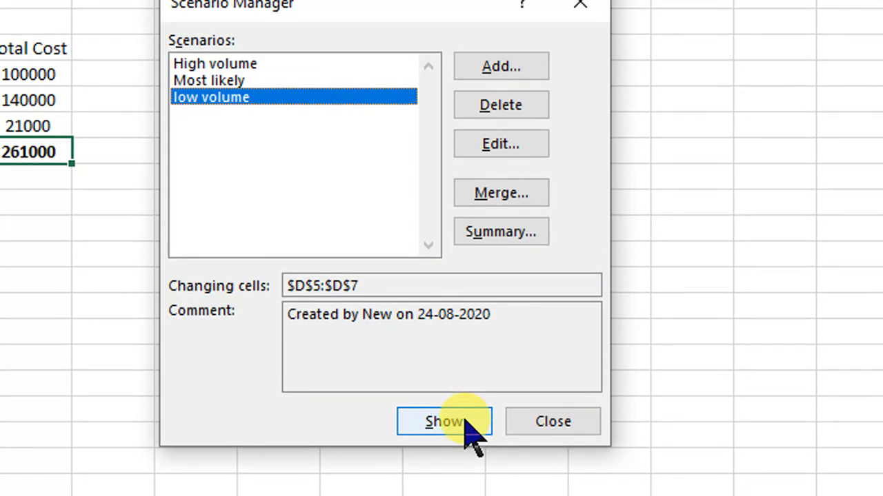
click(466, 426)
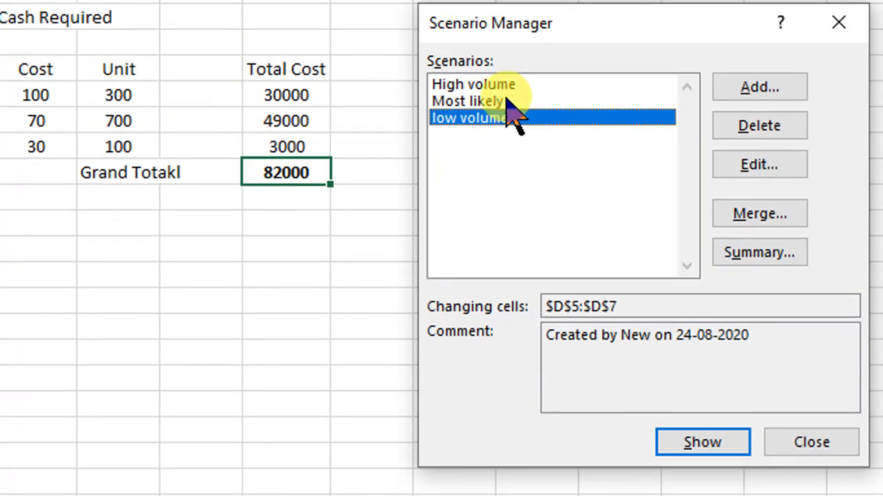
Show the High volume and Most likely scenarios in turn, finish with low volume applied, and close the Scenario Manager.
click(488, 81)
click(703, 443)
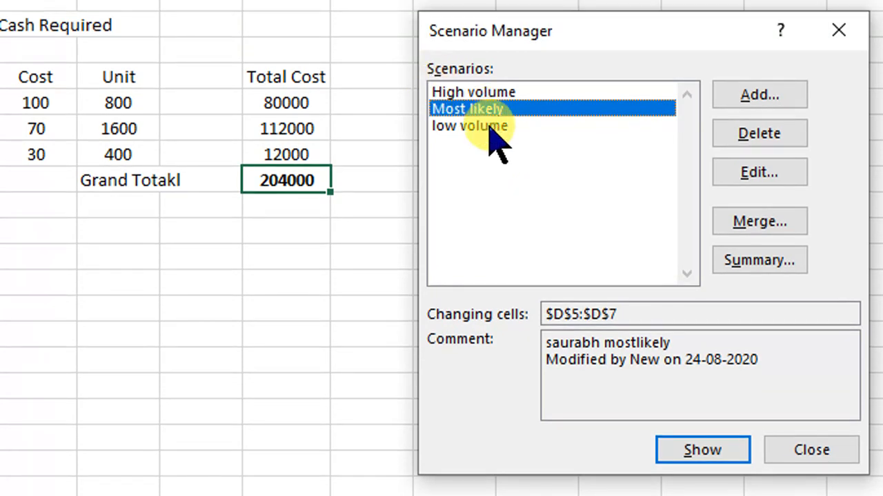
click(490, 98)
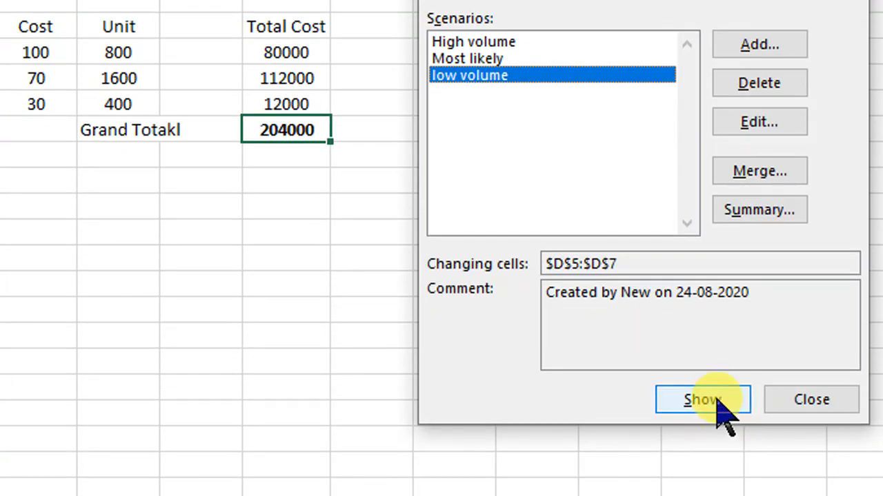
click(717, 404)
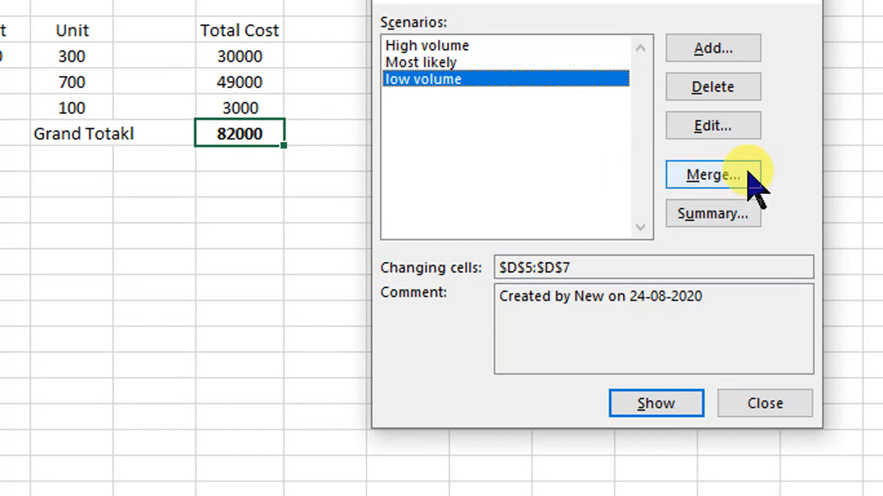
click(759, 404)
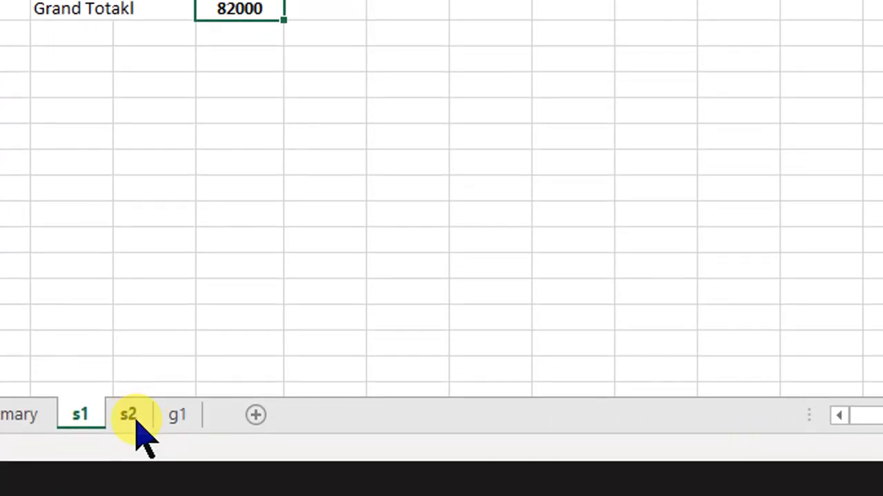
Open sheet s2 and review the input assumptions of its five-year profit model, from taxrate down to pricegrowth.
click(134, 421)
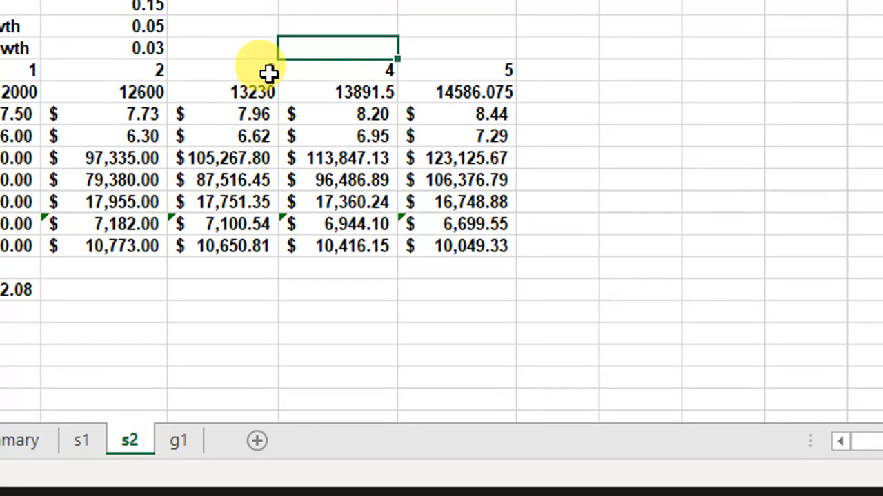
click(269, 47)
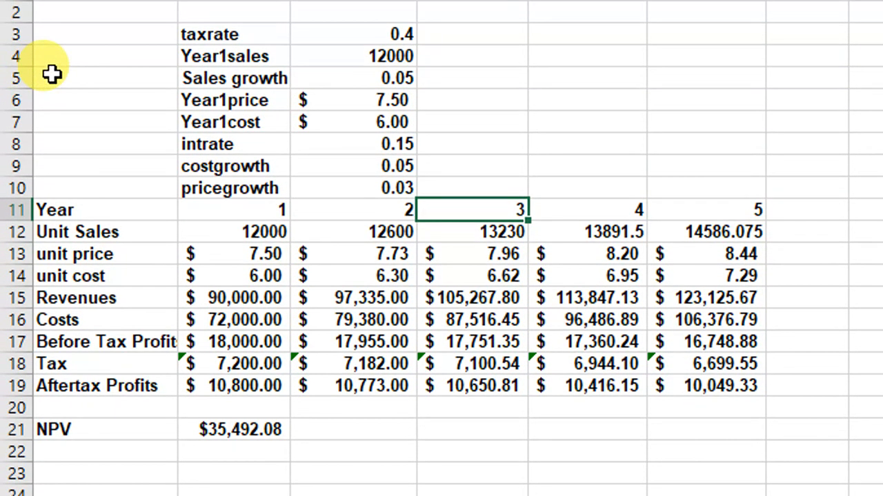
click(53, 74)
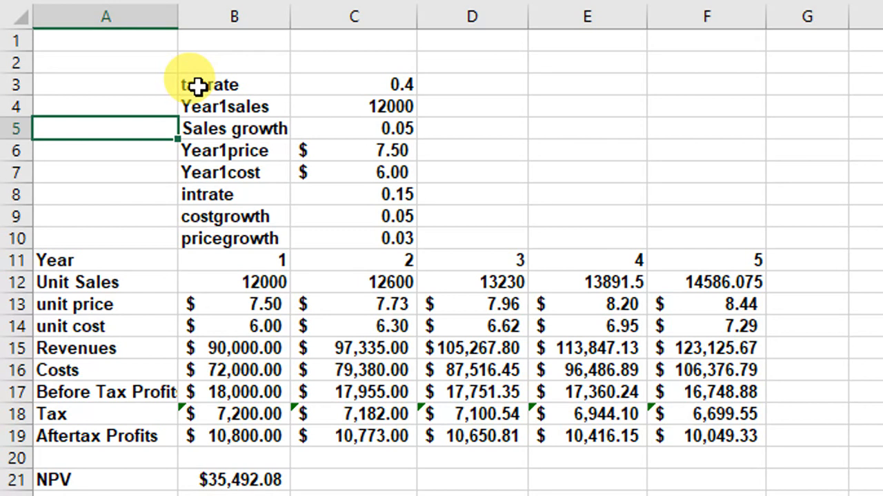
click(226, 86)
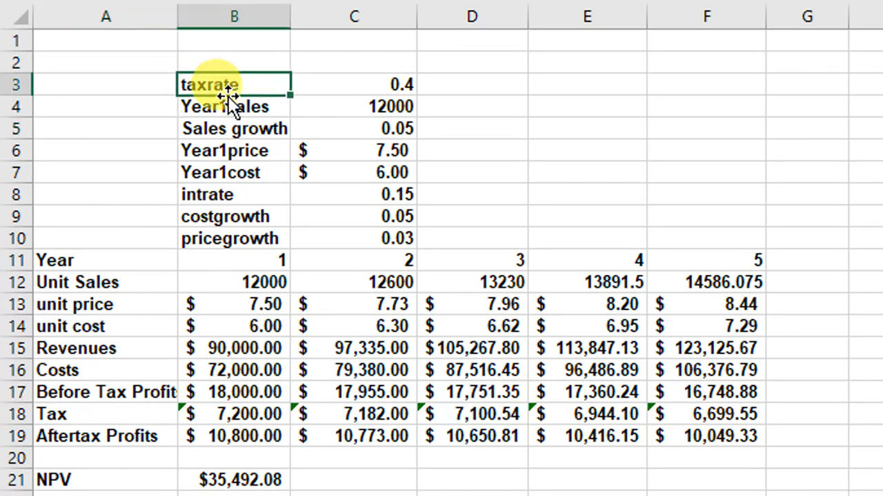
click(235, 110)
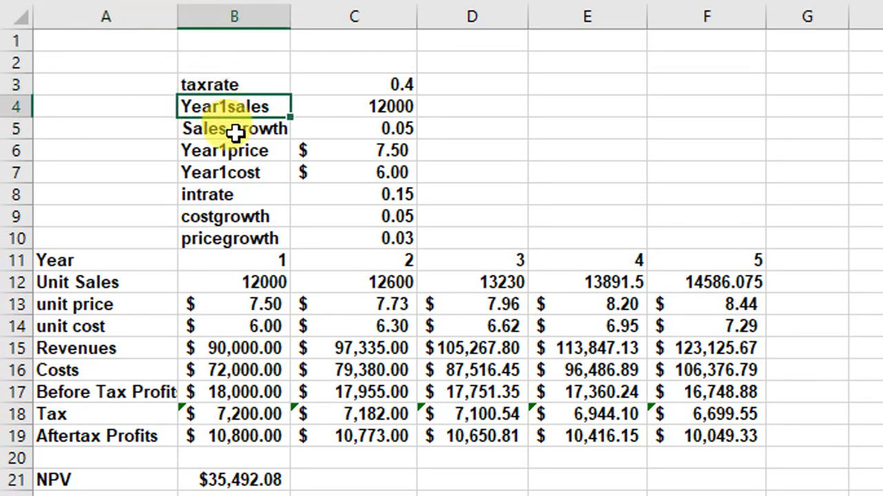
click(235, 131)
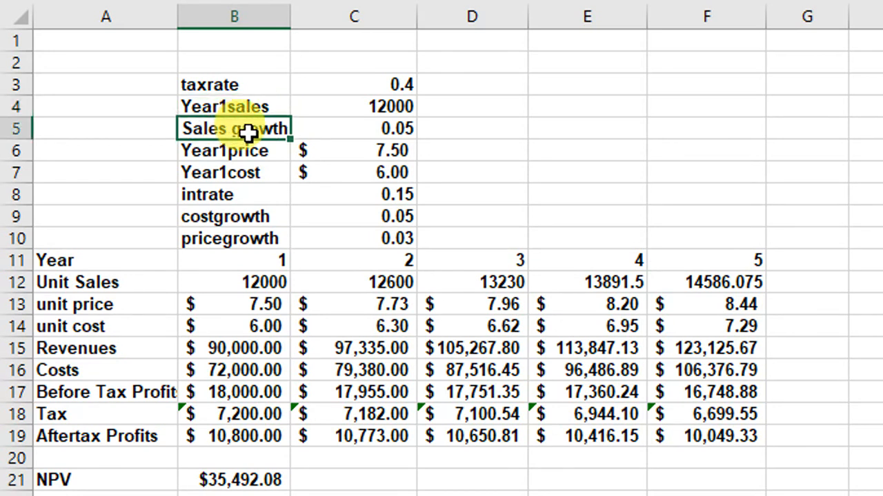
click(242, 157)
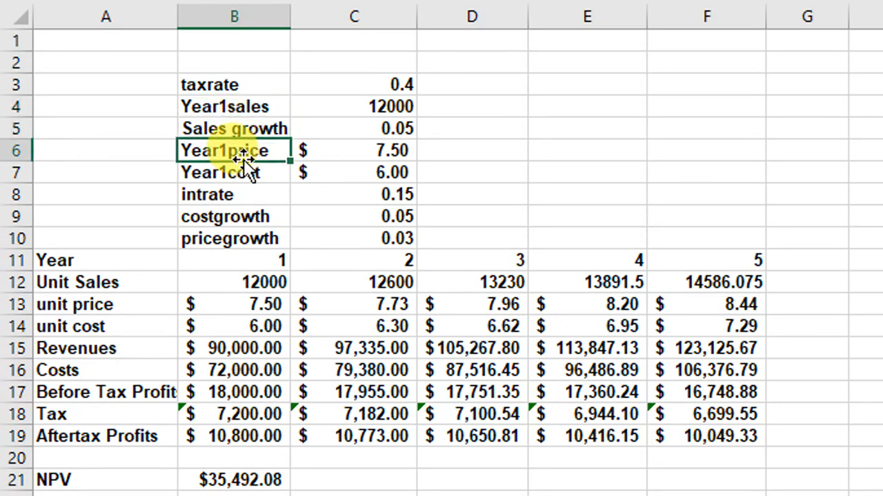
click(238, 189)
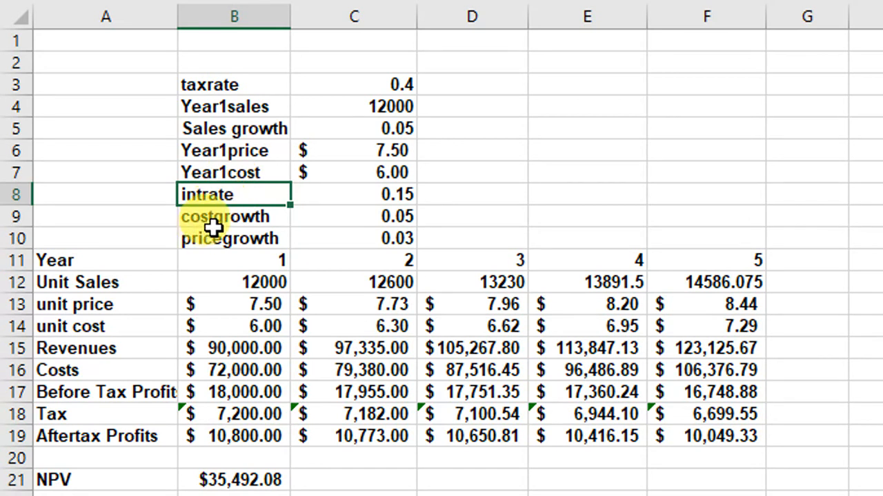
click(250, 177)
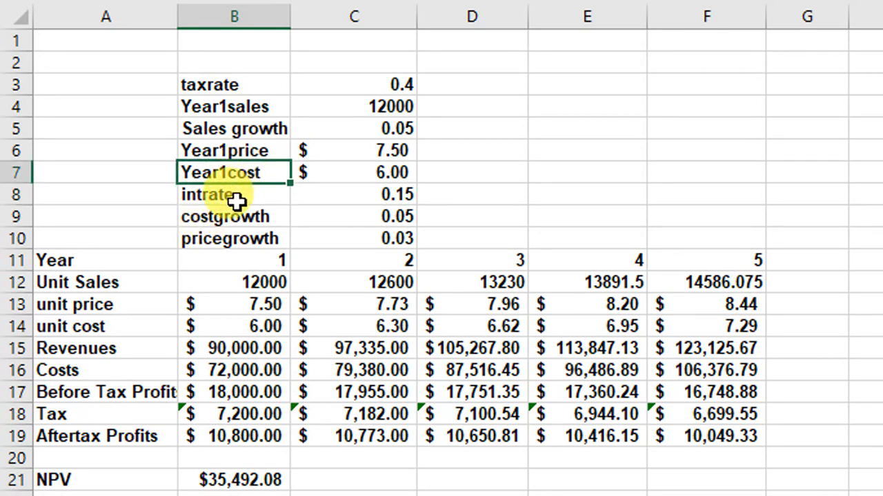
click(237, 199)
click(232, 221)
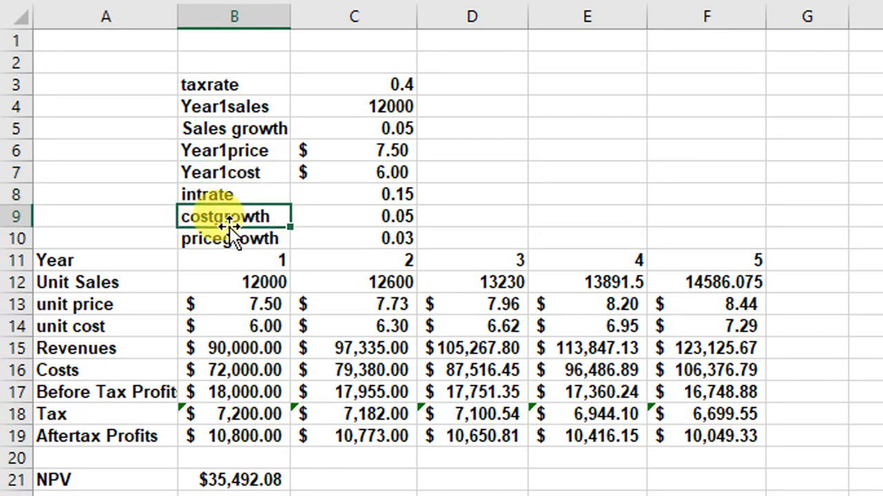
click(233, 243)
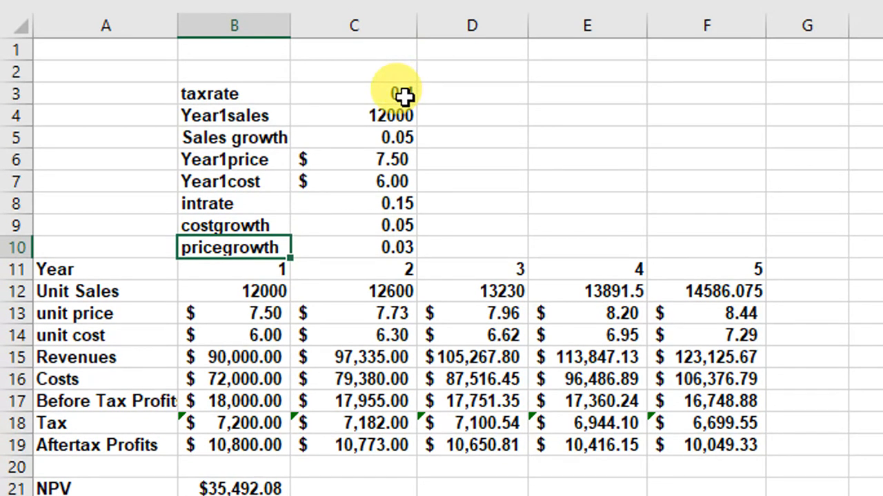
Examine the assumption values in column C and the NPV result in B21 on sheet s2.
click(404, 85)
click(404, 133)
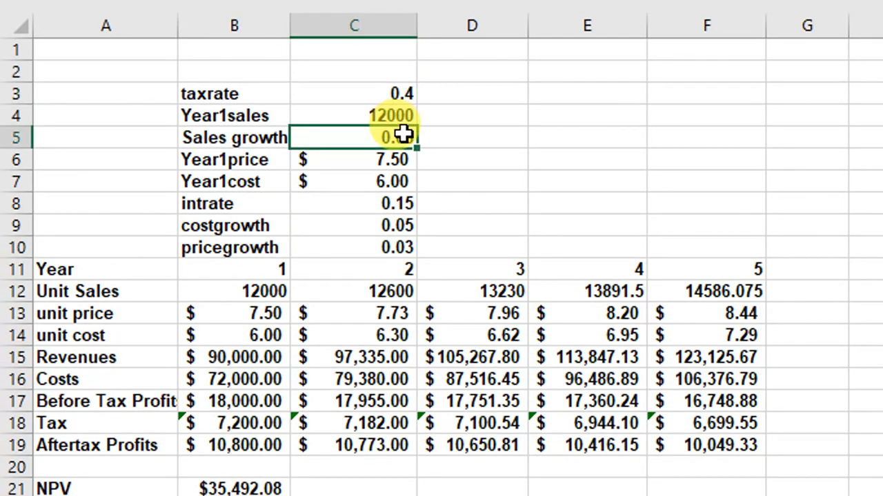
click(404, 181)
click(404, 226)
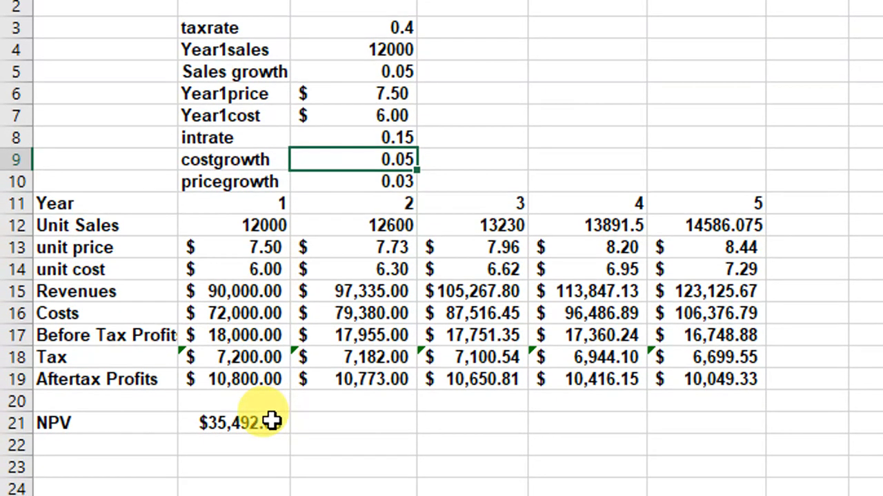
click(273, 487)
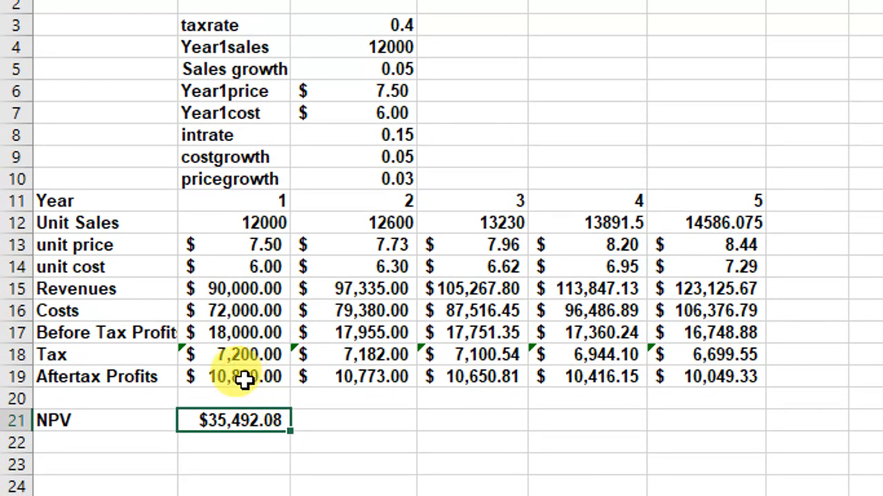
Examine the Aftertax Profits in row 19 across years 1 to 5 of the model.
click(248, 379)
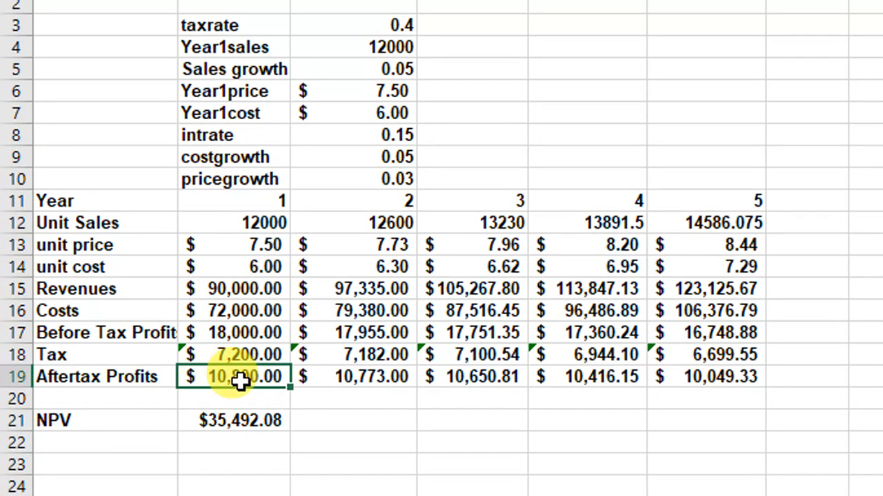
click(375, 379)
click(500, 384)
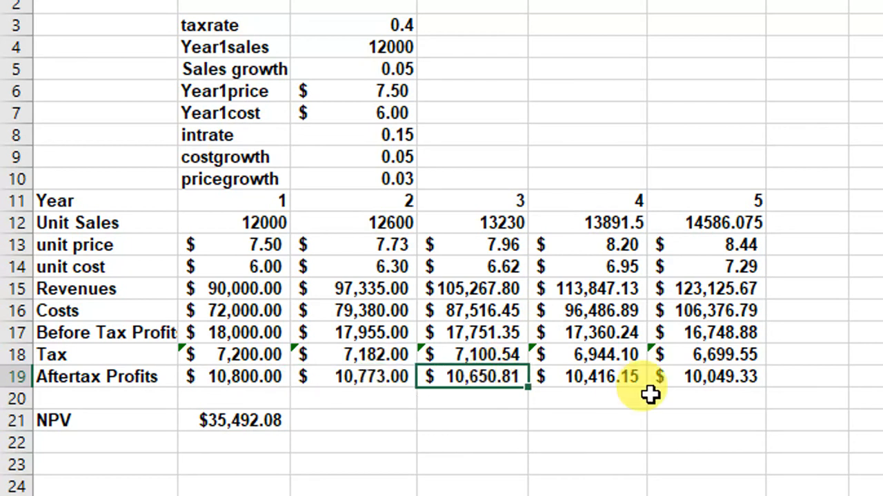
click(682, 395)
click(731, 376)
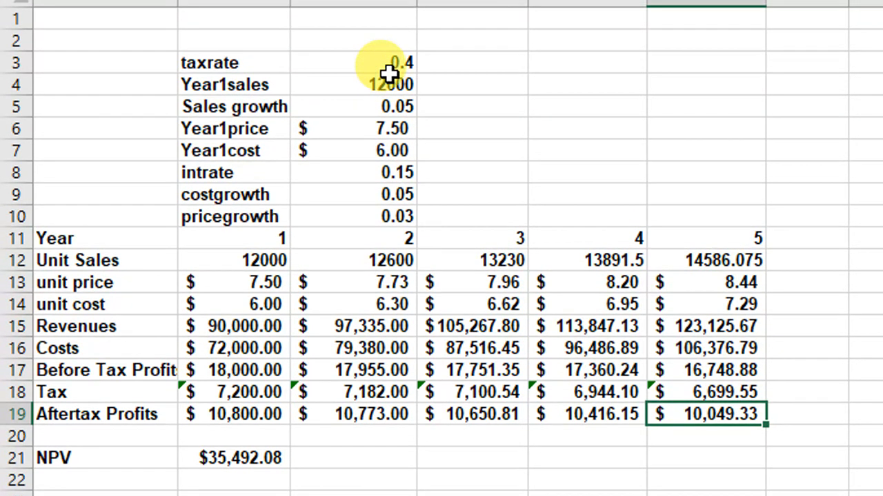
click(538, 276)
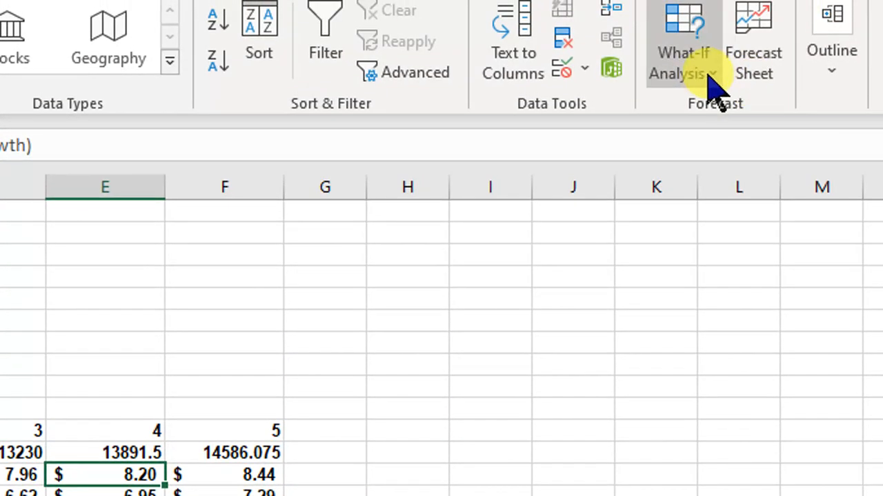
Add a scenario named forcast1 in the Scenario Manager with C4 (Year1sales) and C5 (Sales growth) as changing cells.
click(703, 75)
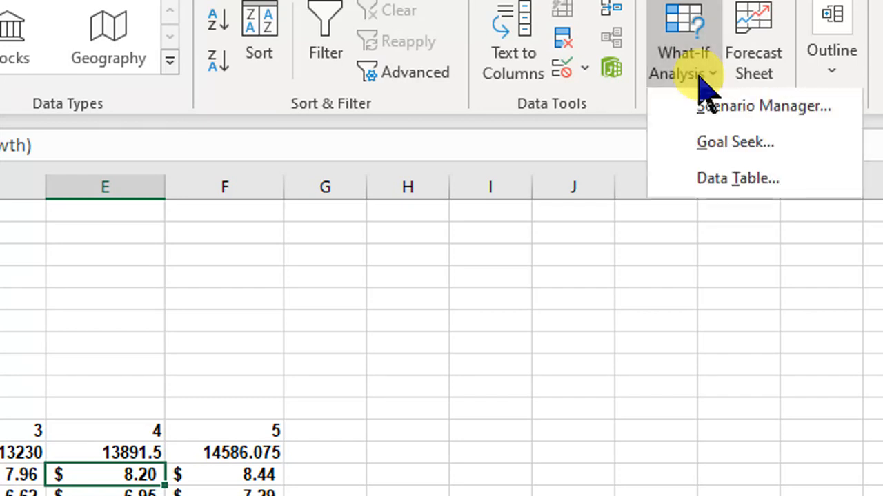
click(724, 110)
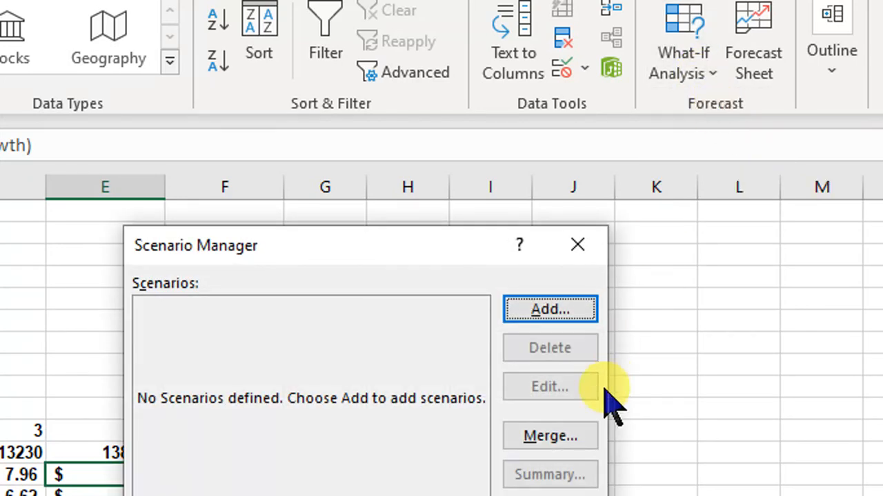
click(574, 314)
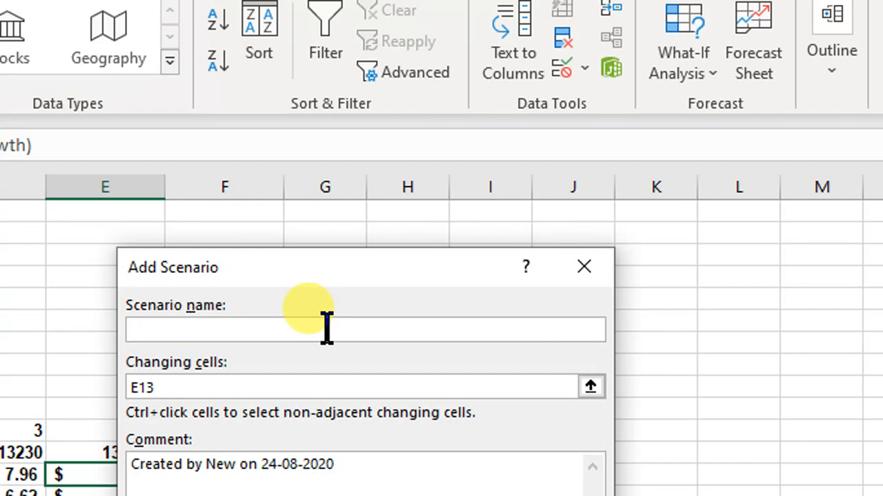
text(s)
key(BackSpace)
text(forcast1)
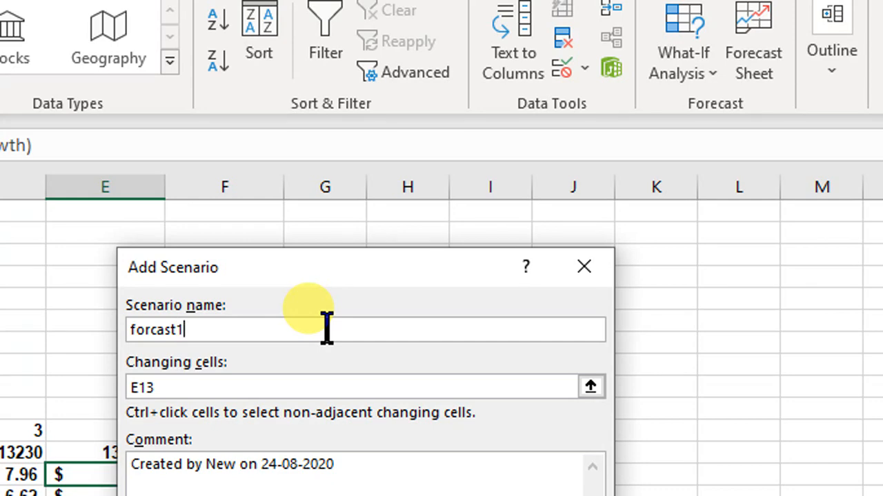
click(590, 387)
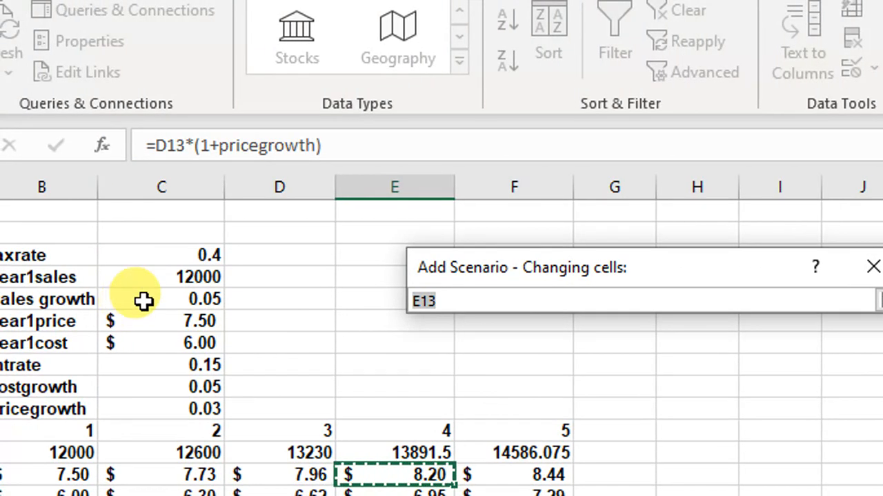
click(206, 278)
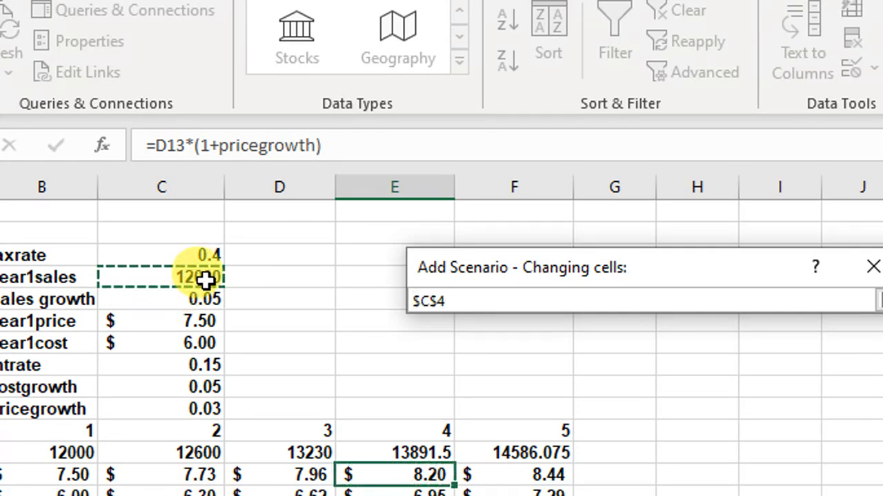
ctrl+click(214, 297)
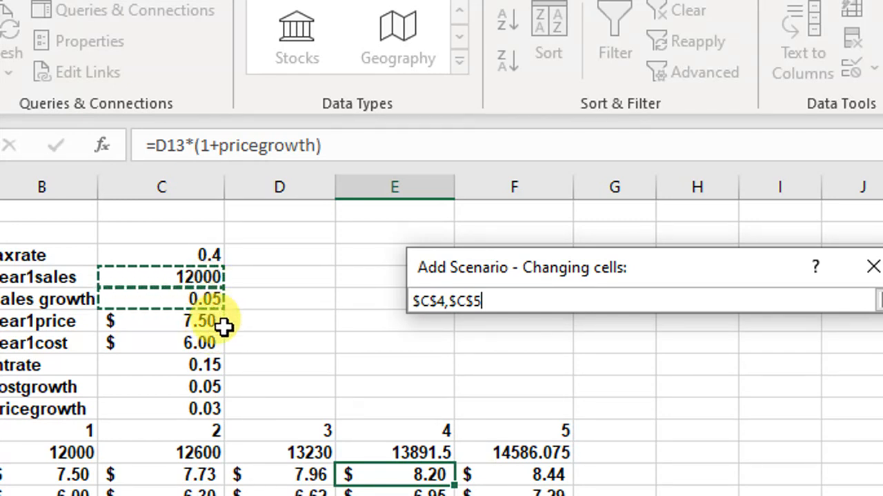
key(Return)
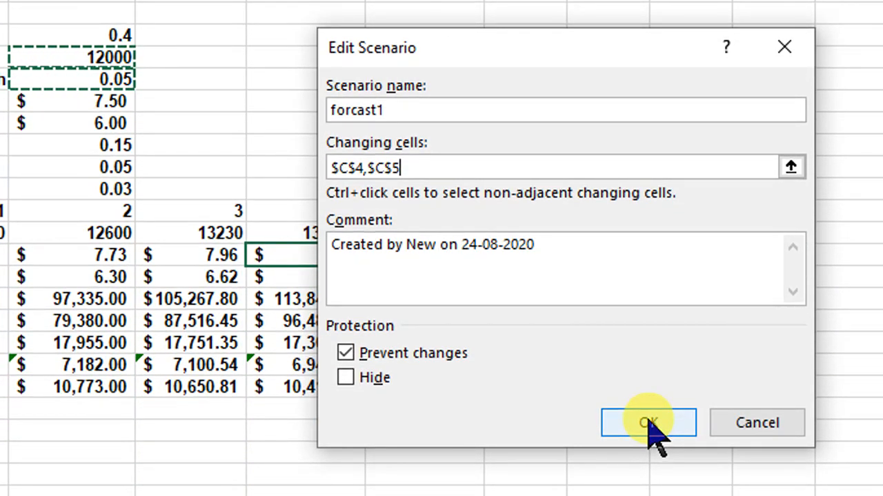
click(648, 423)
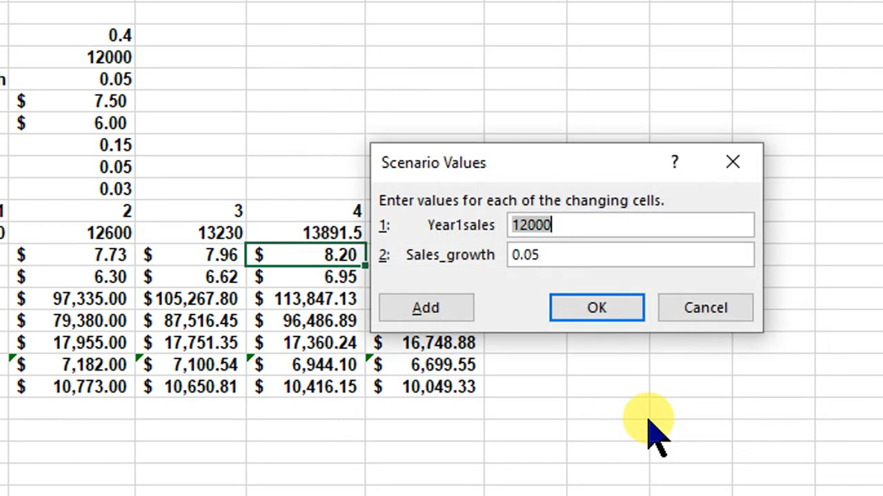
Set the forcast1 scenario's Year1sales to 17000 and Sales_growth to 0.06, and save the scenario.
click(608, 225)
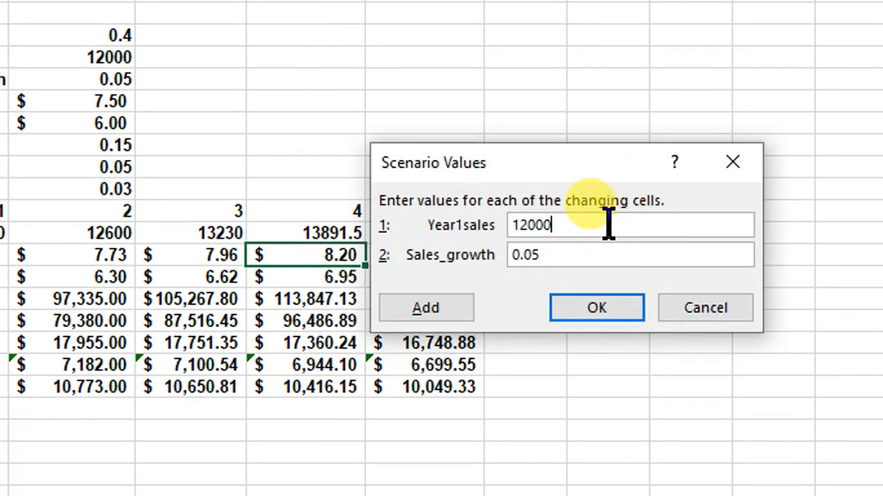
double_click(608, 224)
text(17000)
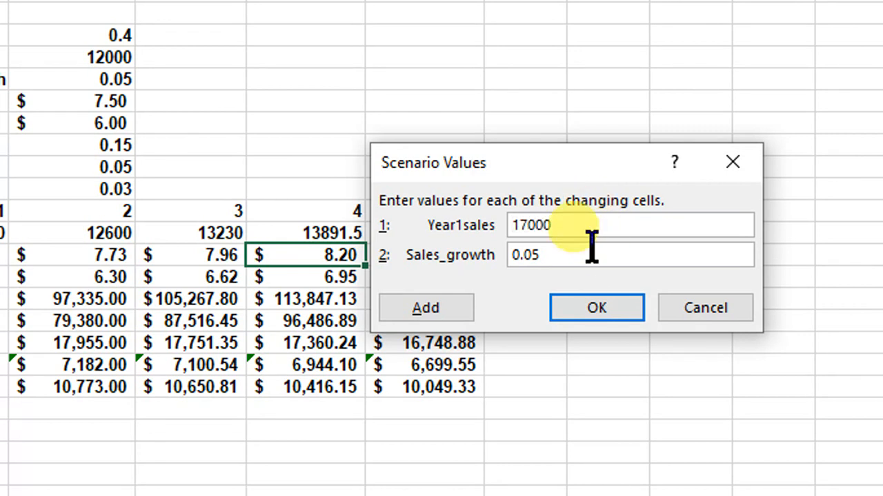
key(BackSpace)
text(6)
click(607, 310)
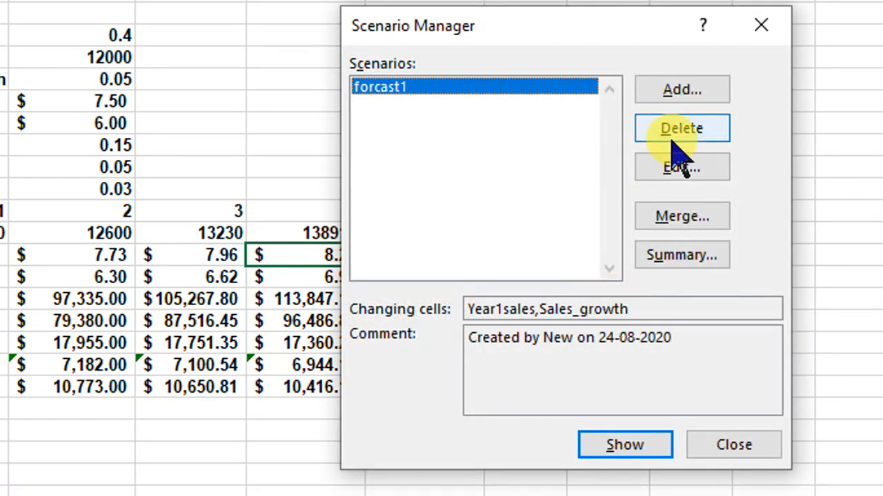
Add a second scenario named forcast2 with the same changing cells, C4 and C5.
click(705, 96)
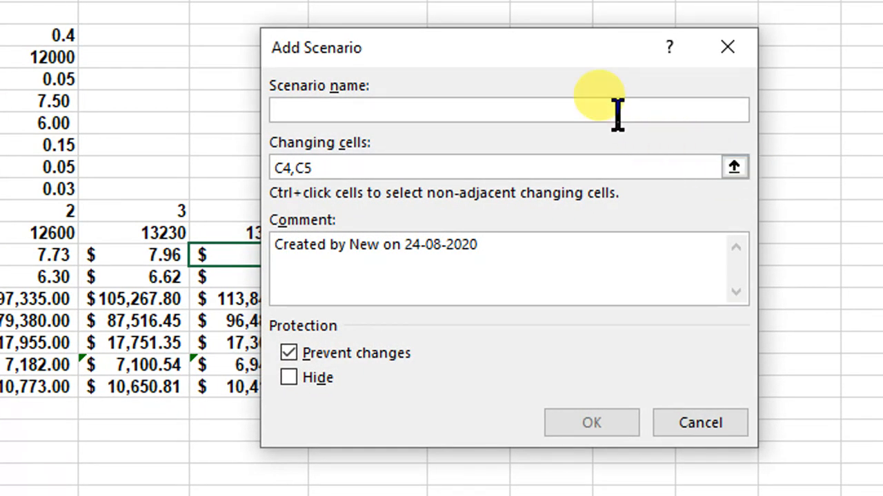
text(forcas)
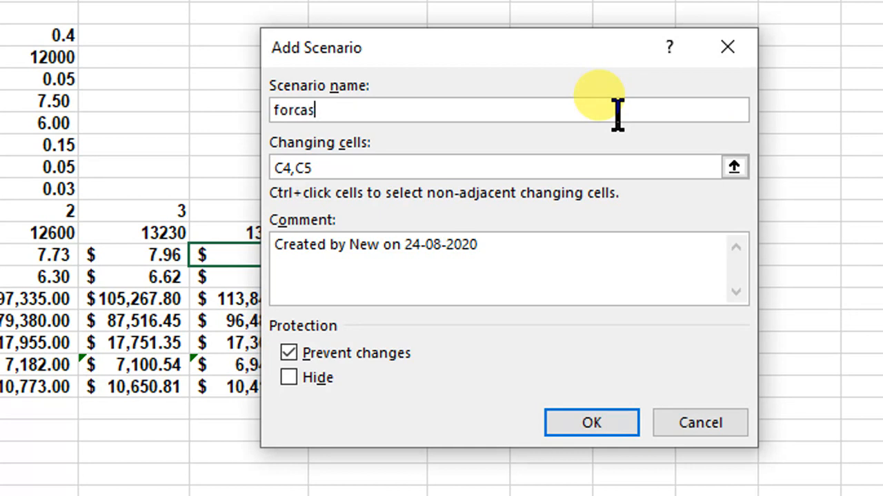
text(t2)
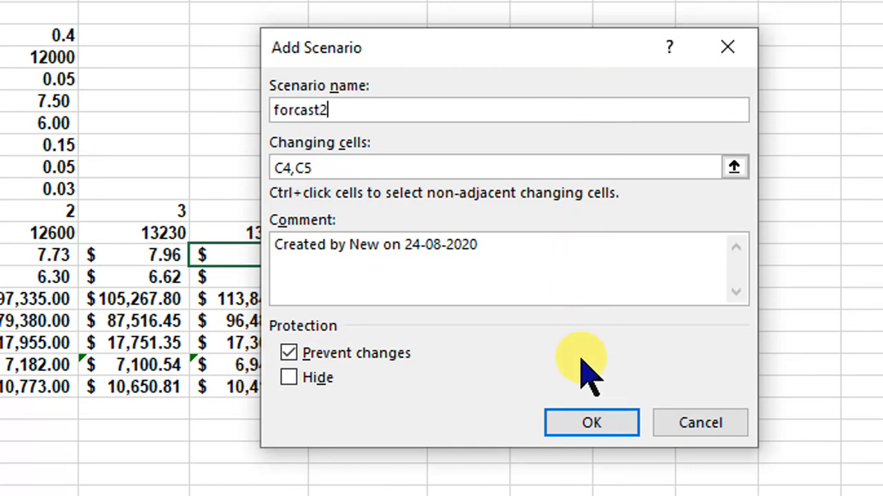
click(597, 422)
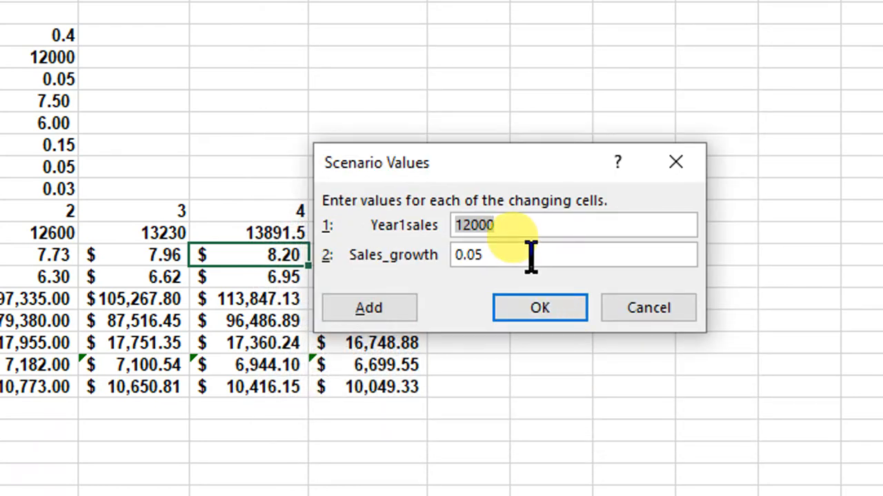
Set the forcast2 scenario's Sales_growth to 0.08 and Year1sales to 14000, and save the scenario.
click(530, 257)
key(BackSpace)
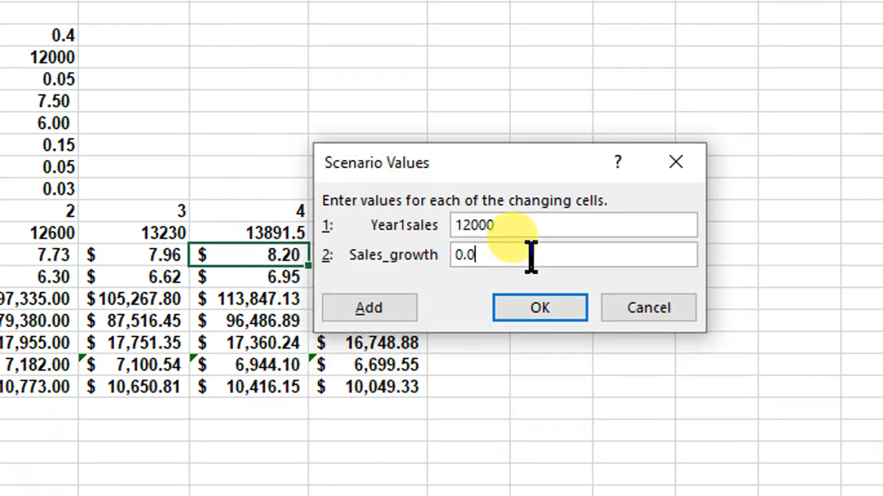
text(8)
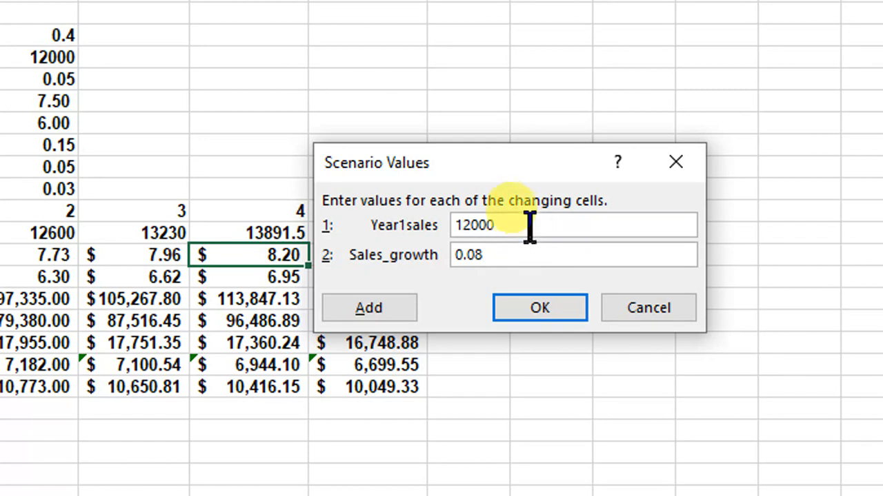
click(530, 225)
key(BackSpace)
key(BackSpace)
key(BackSpace)
key(BackSpace)
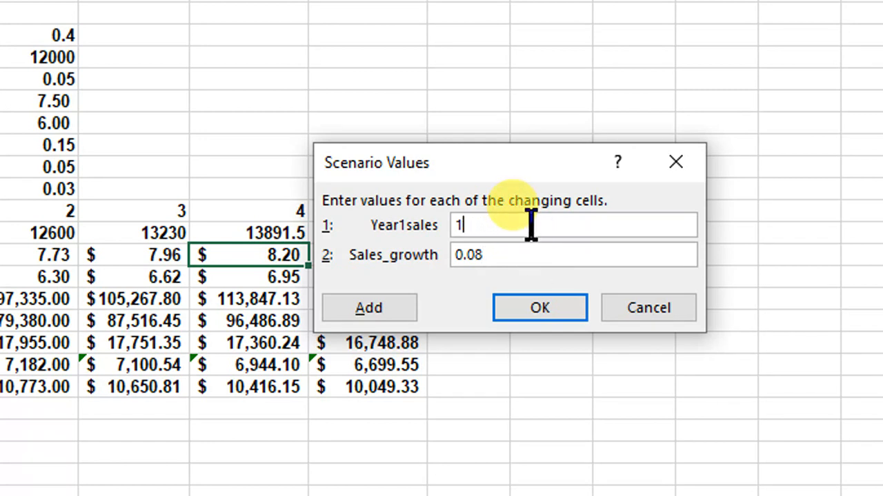
text(4000)
click(550, 306)
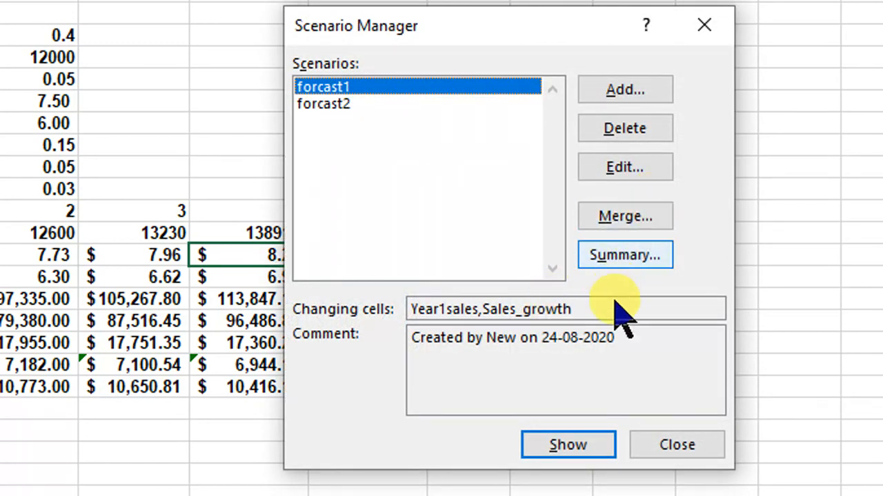
Create a Scenario summary report with the Aftertax Profits B19:F19 and the NPV cell B21 as result cells.
click(625, 257)
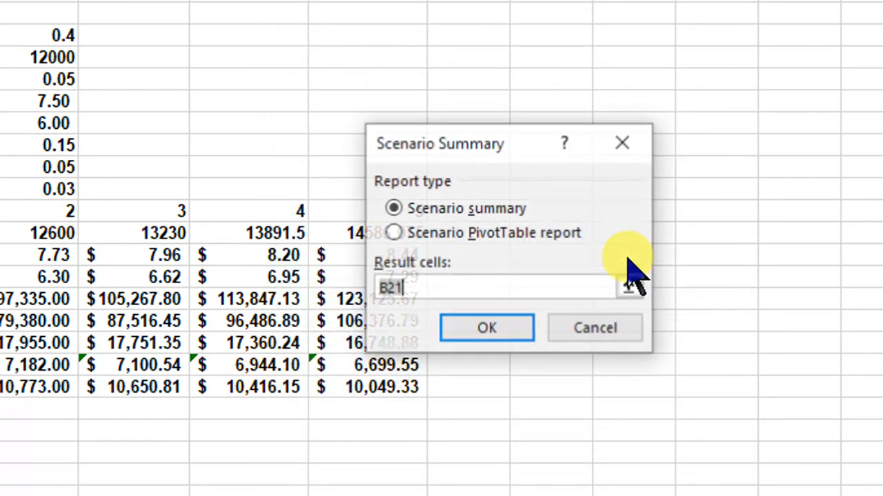
click(630, 289)
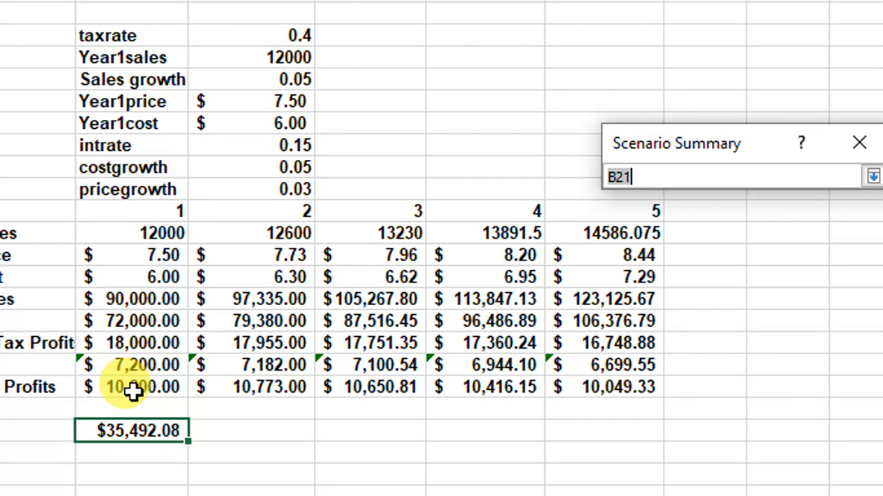
drag(133, 390, 565, 390)
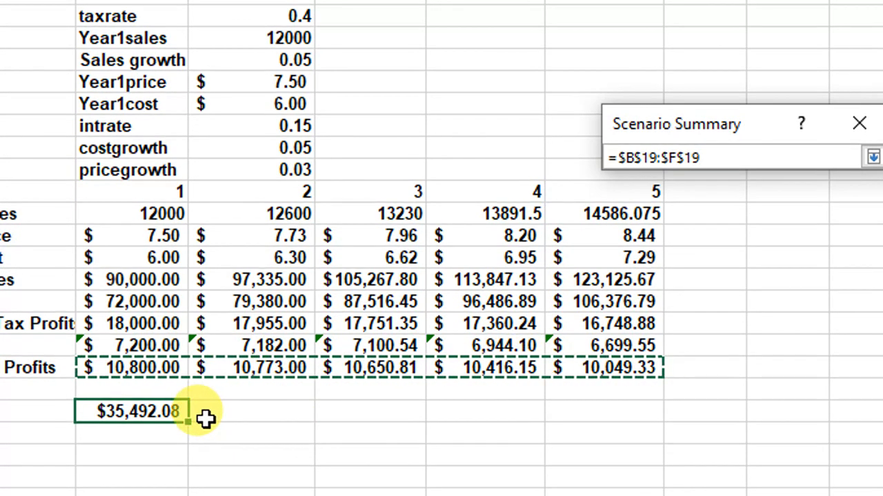
click(168, 418)
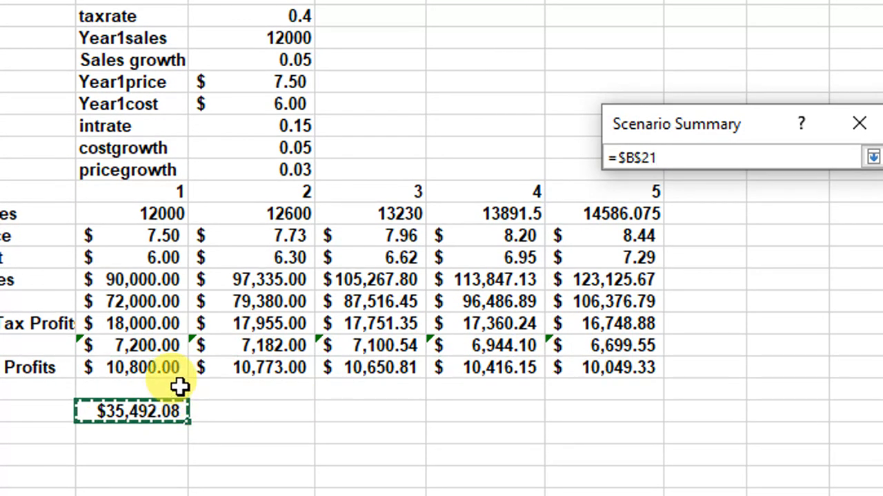
drag(167, 360, 567, 371)
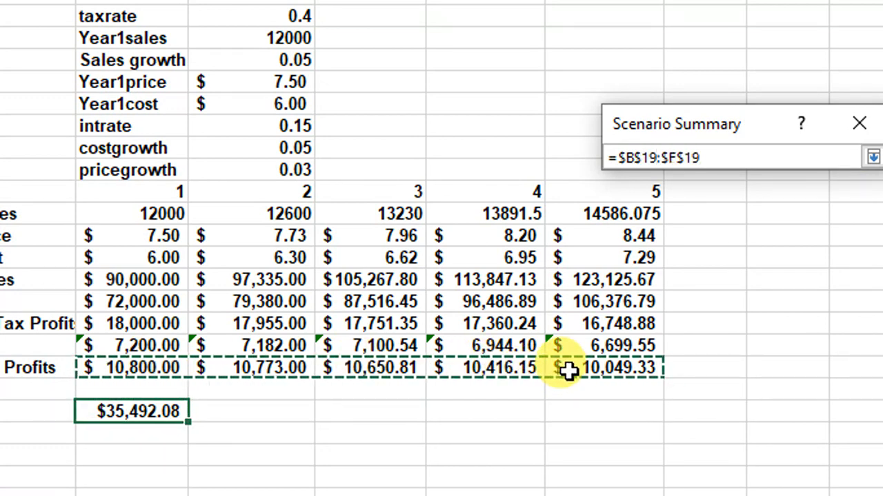
ctrl+click(128, 412)
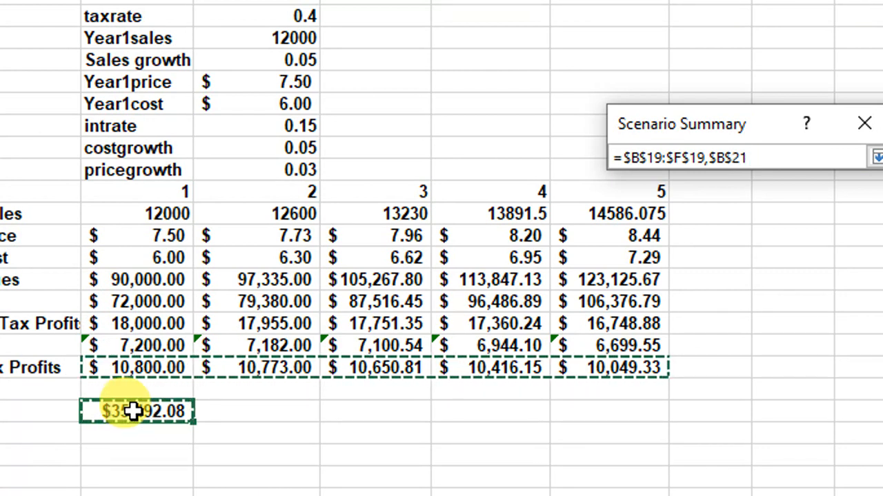
key(Return)
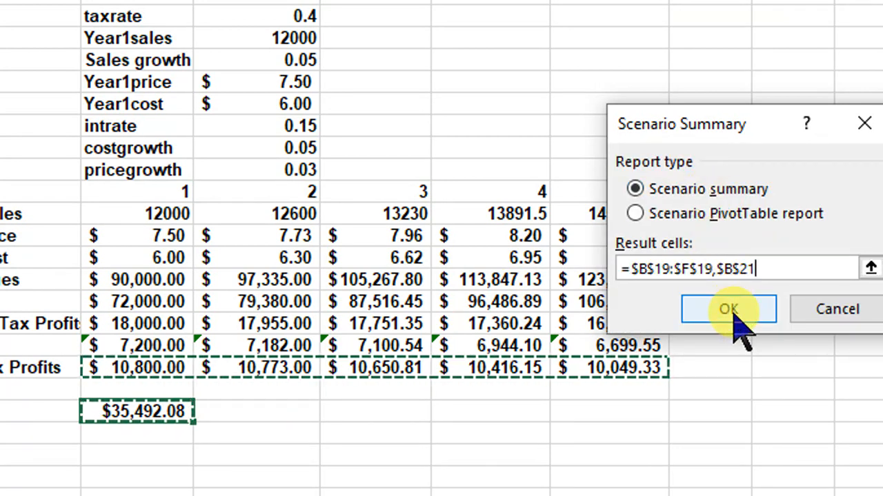
click(731, 316)
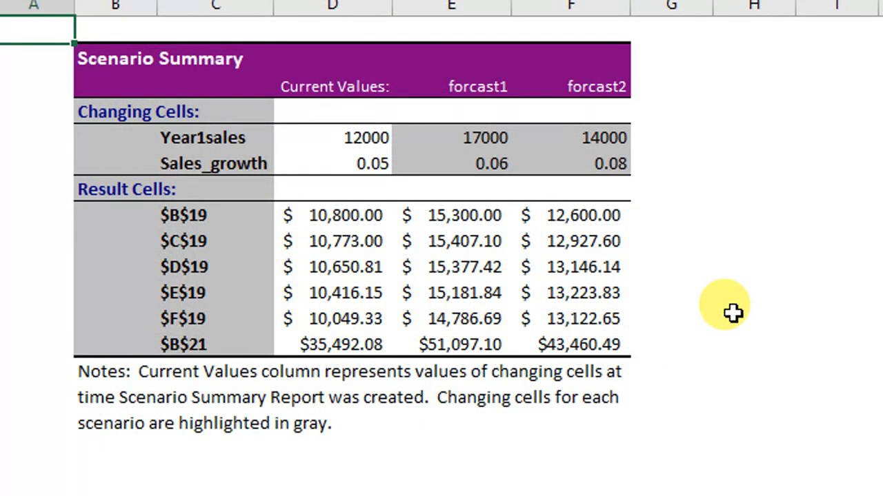
Compare the Year1sales and Sales_growth values of Current Values, forcast1 and forcast2 in the Scenario Summary.
click(327, 140)
click(345, 163)
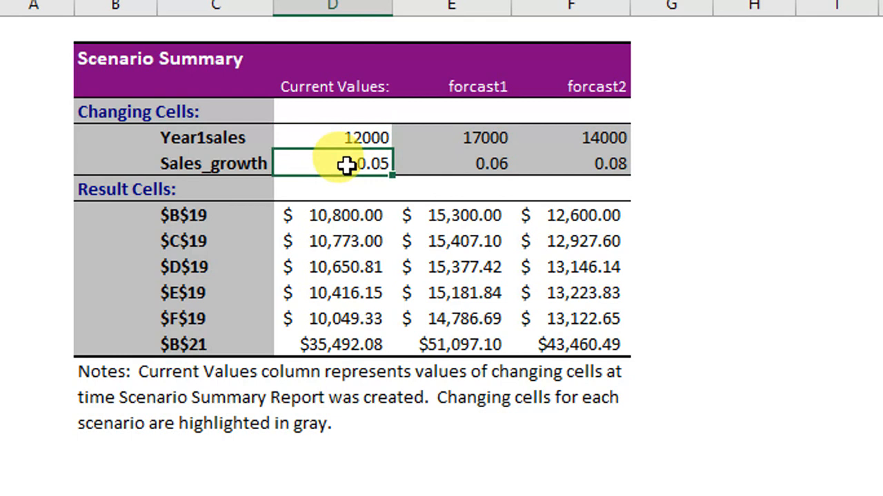
click(485, 140)
click(501, 166)
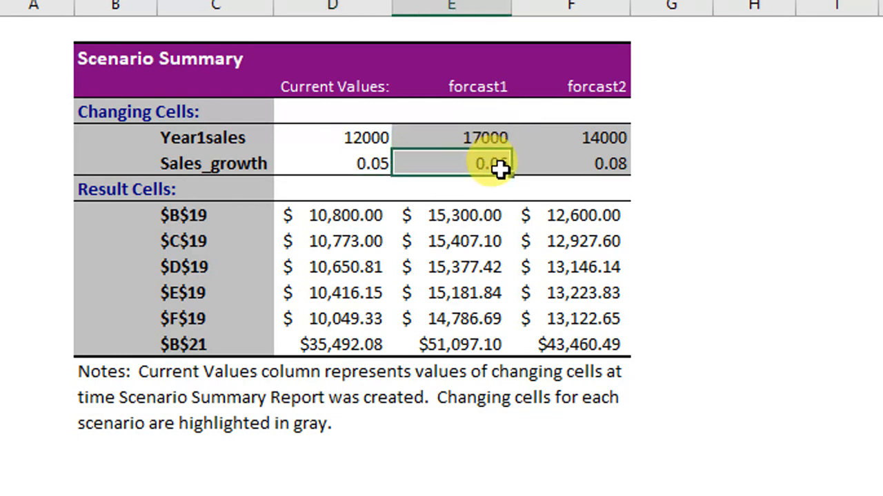
click(621, 139)
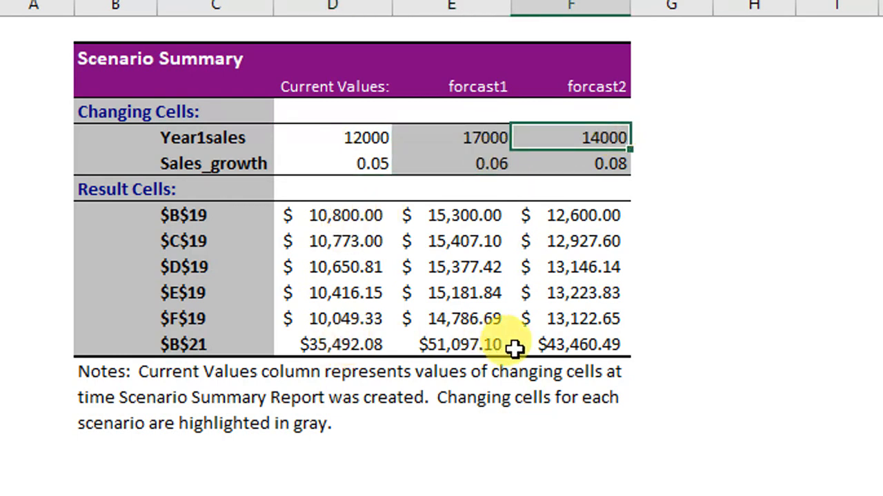
click(541, 347)
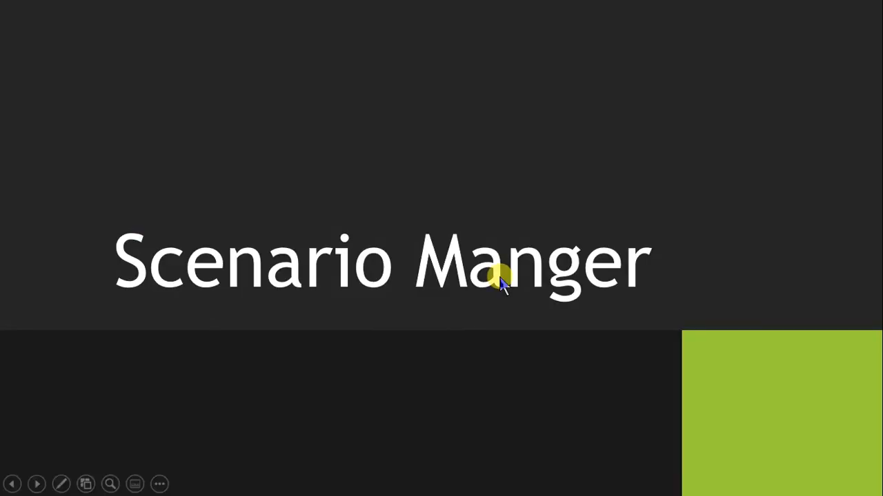
click(501, 283)
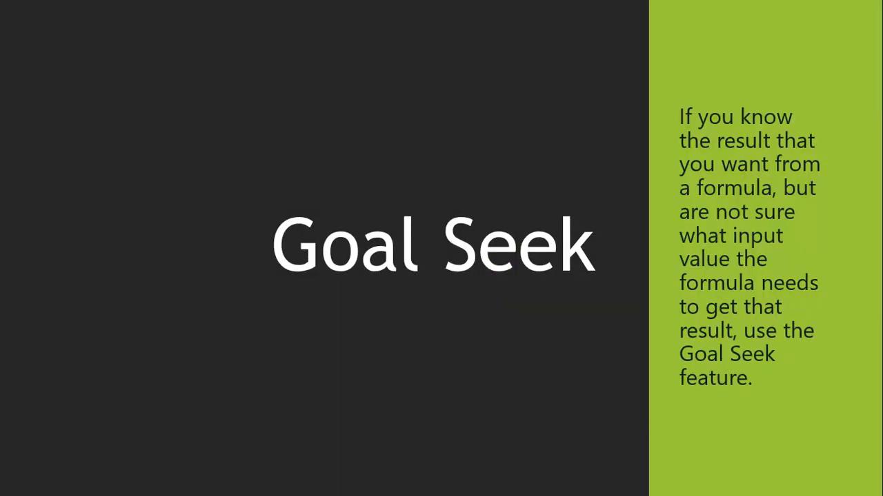
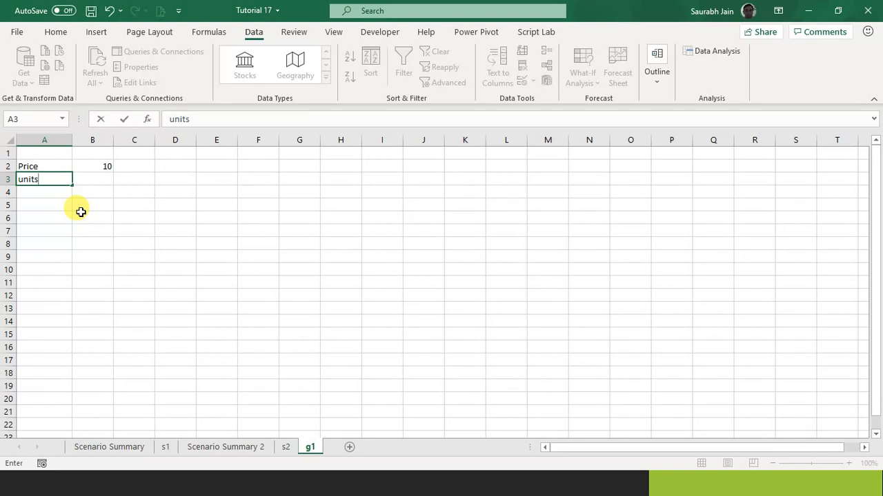
Enter 200 as the units value in B3 of sheet g1 and label cell A5 Revenue.
key(Left)
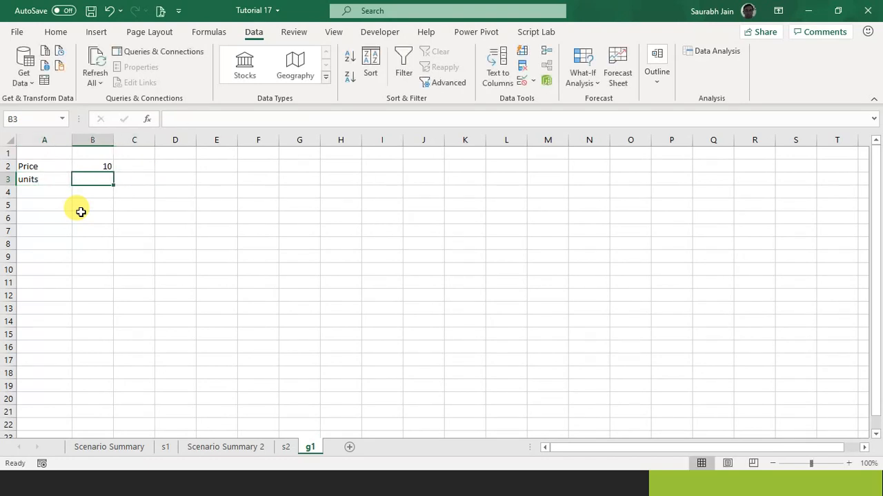
text(200)
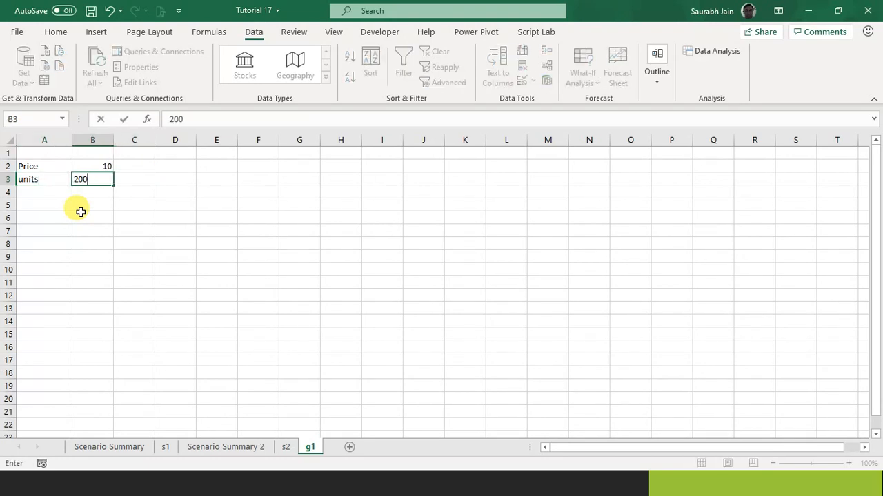
key(Return)
key(Left)
key(Down)
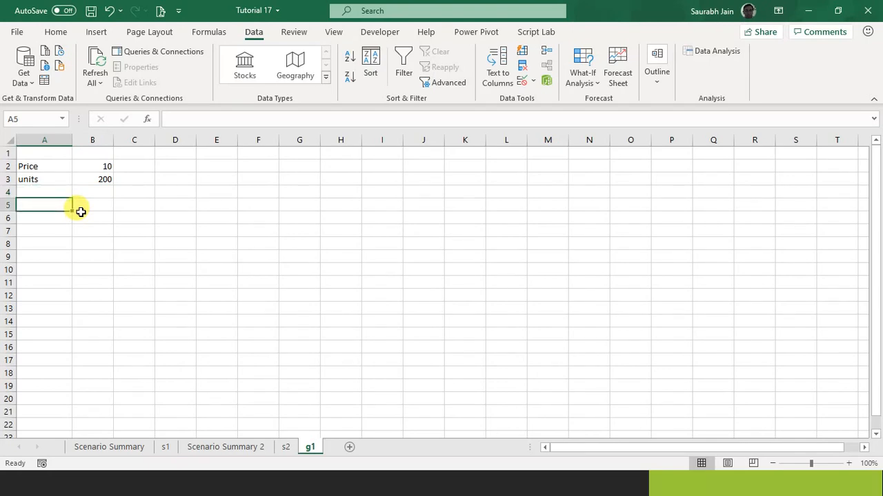
text(Revenue)
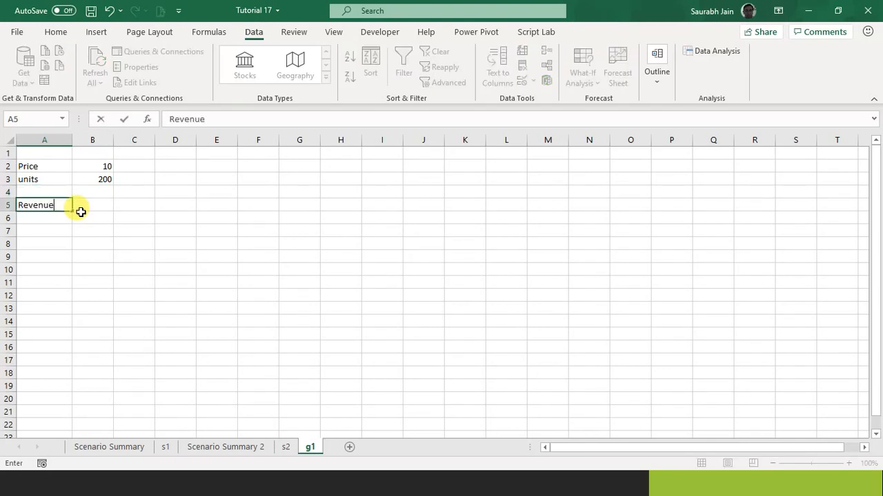
click(191, 233)
click(57, 177)
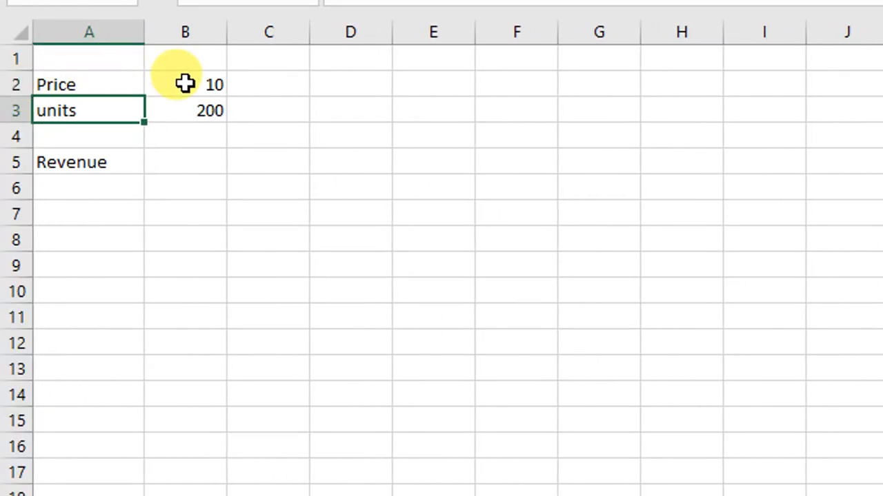
Calculate the revenue in B5 as price times units with the formula =B2*B3.
click(190, 168)
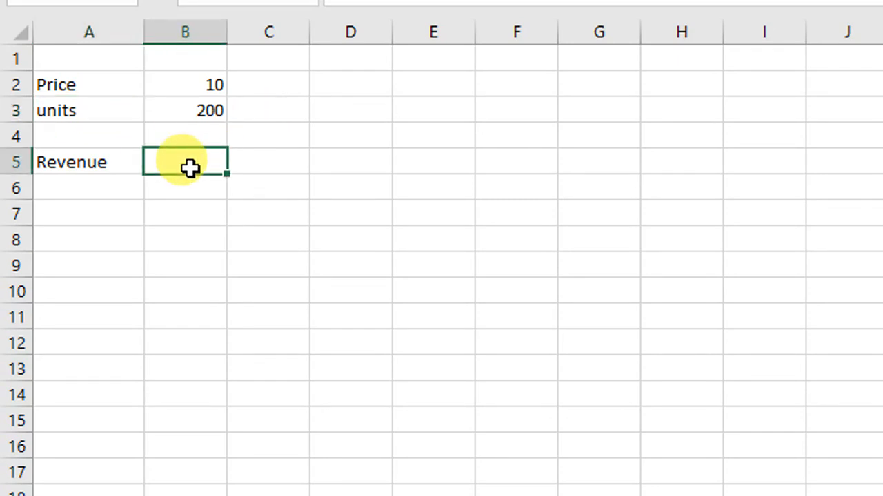
double_click(189, 168)
text(=)
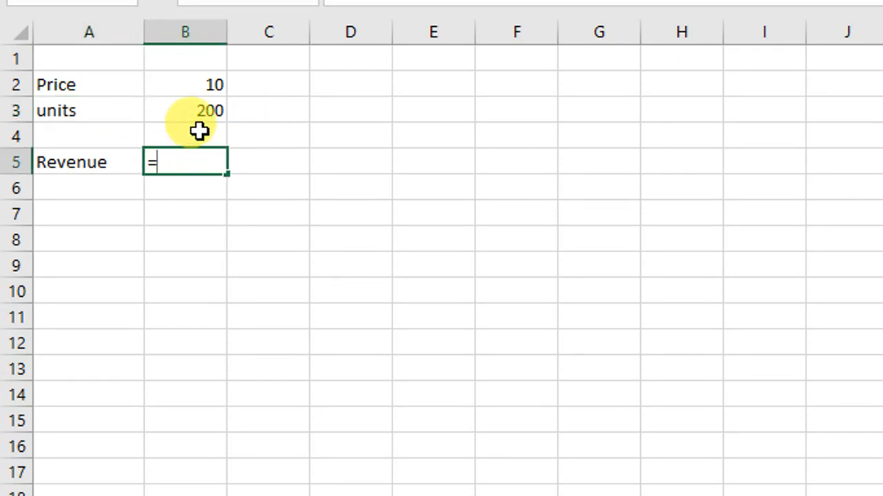
click(207, 86)
text(*)
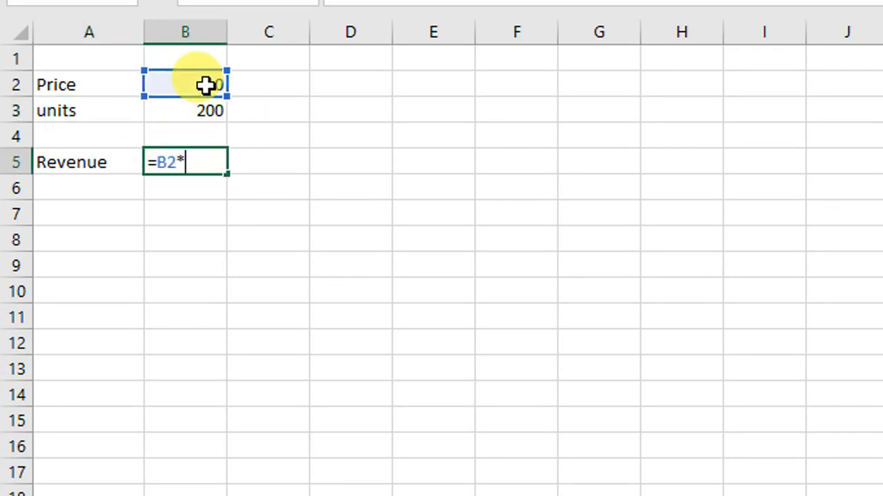
click(197, 116)
key(Return)
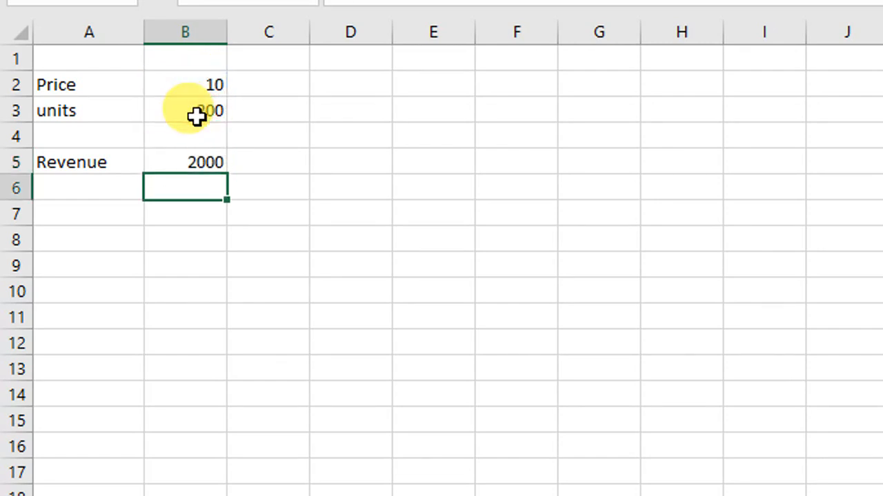
click(195, 164)
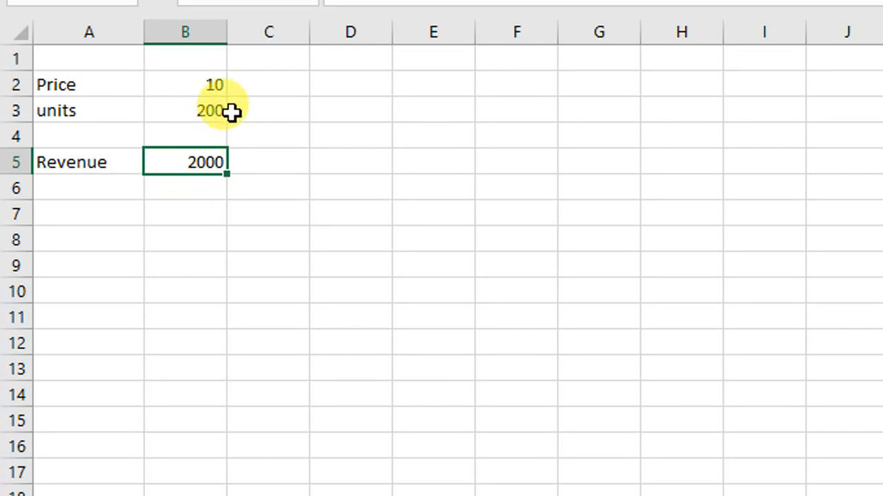
Set the price in B2 to 8.5 and check the recalculated revenue.
click(210, 88)
double_click(210, 88)
key(BackSpace)
key(BackSpace)
text(8.5)
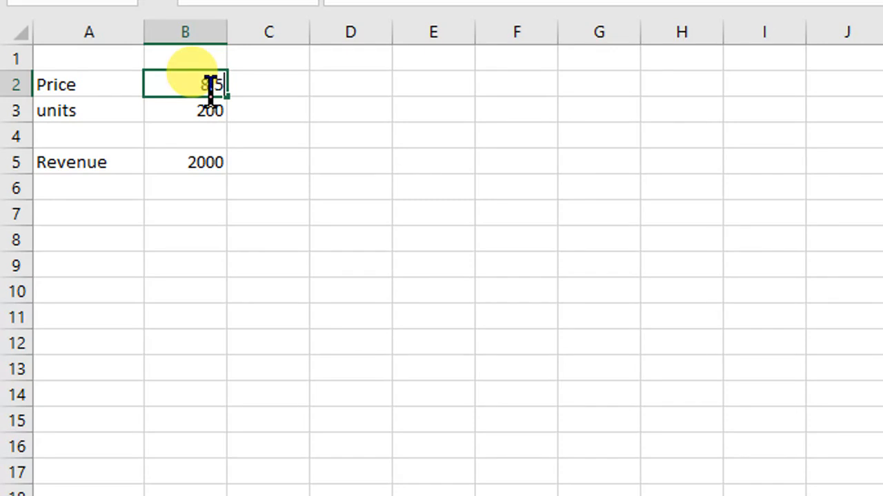
click(208, 142)
click(205, 166)
click(201, 212)
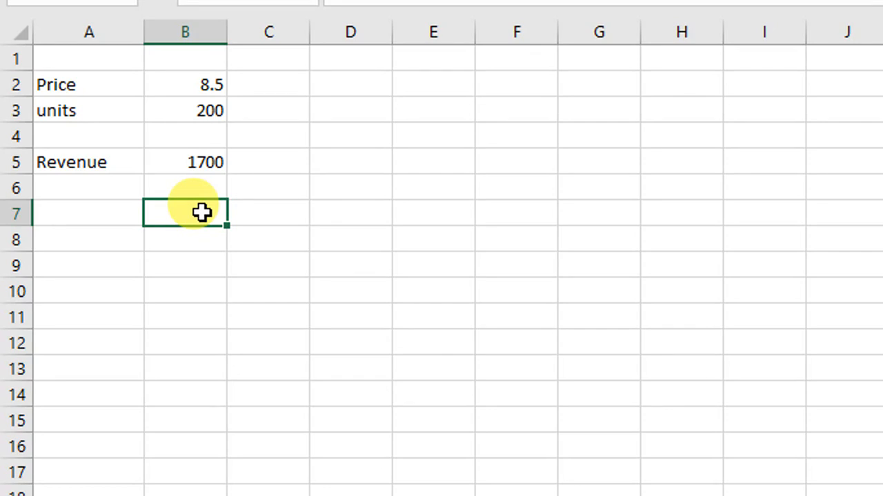
click(469, 112)
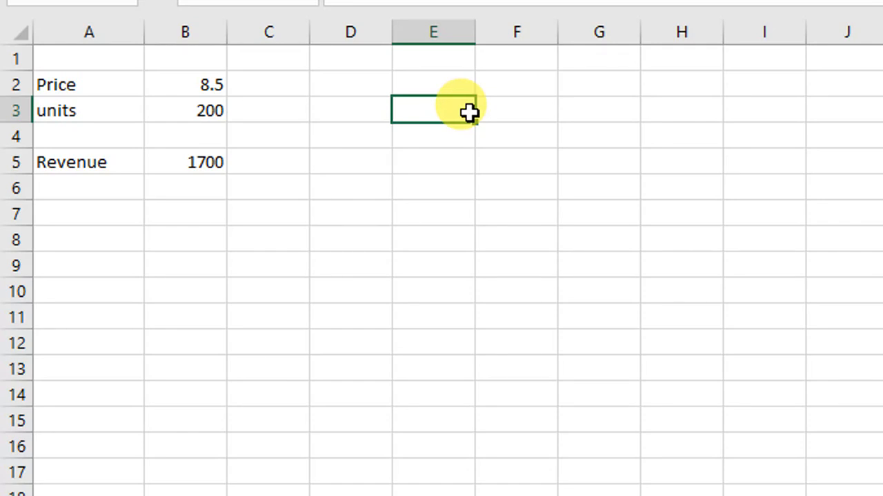
click(446, 145)
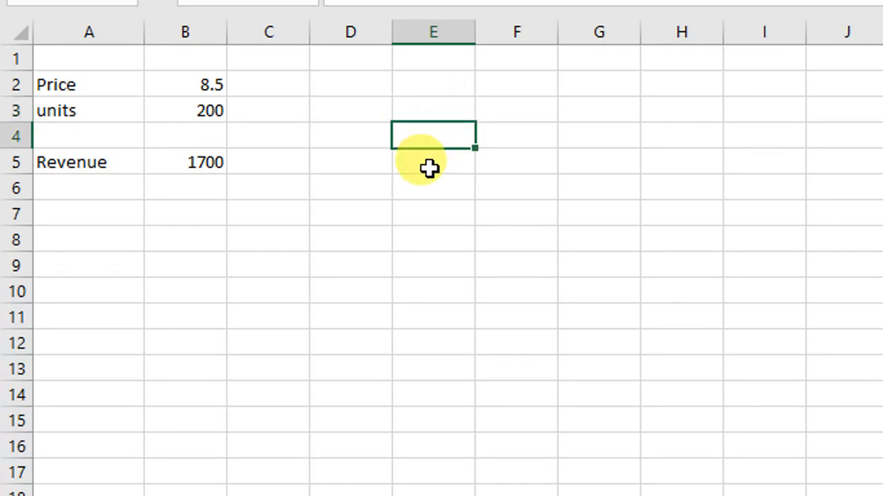
click(429, 170)
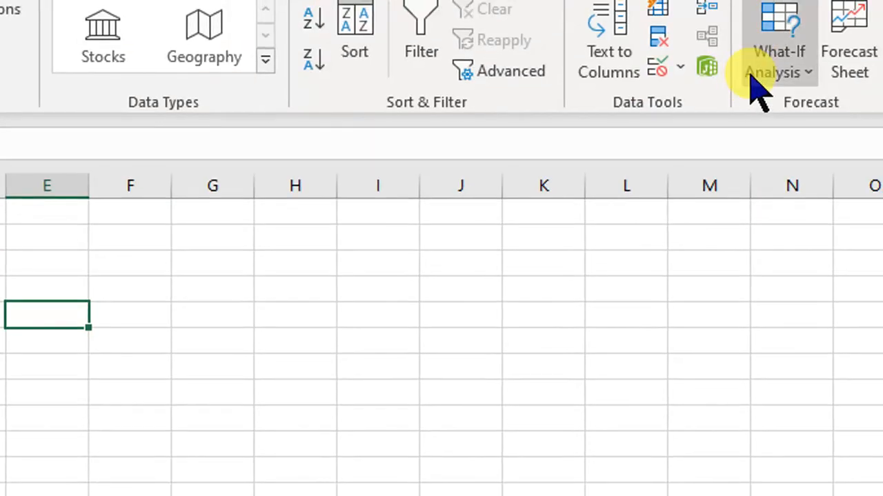
Open Goal Seek and place its dialog just below the Price, units and Revenue rows.
click(753, 88)
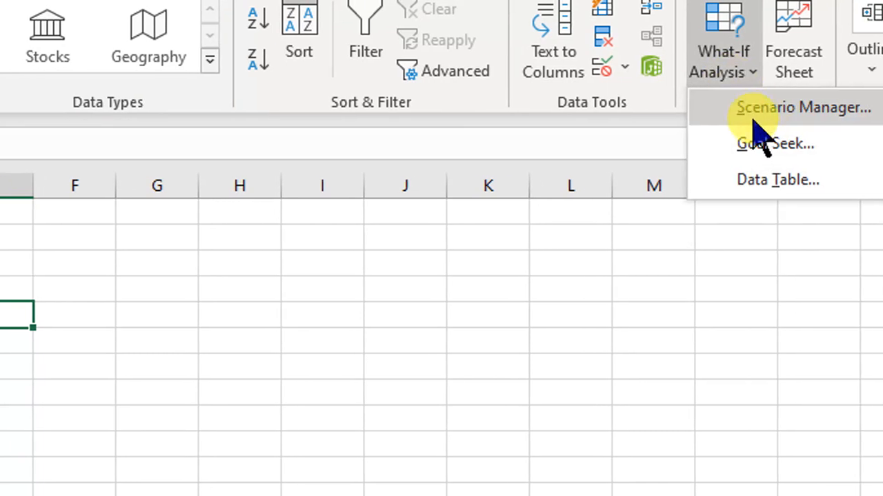
click(753, 147)
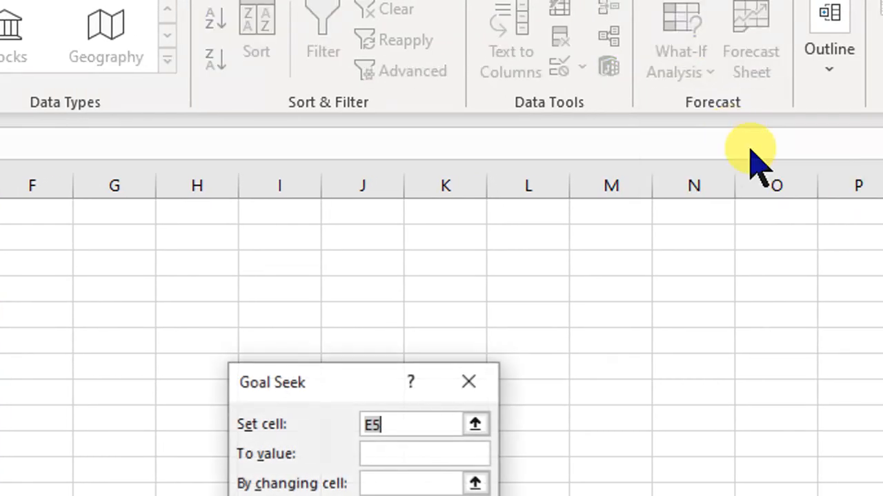
drag(348, 396, 0, 429)
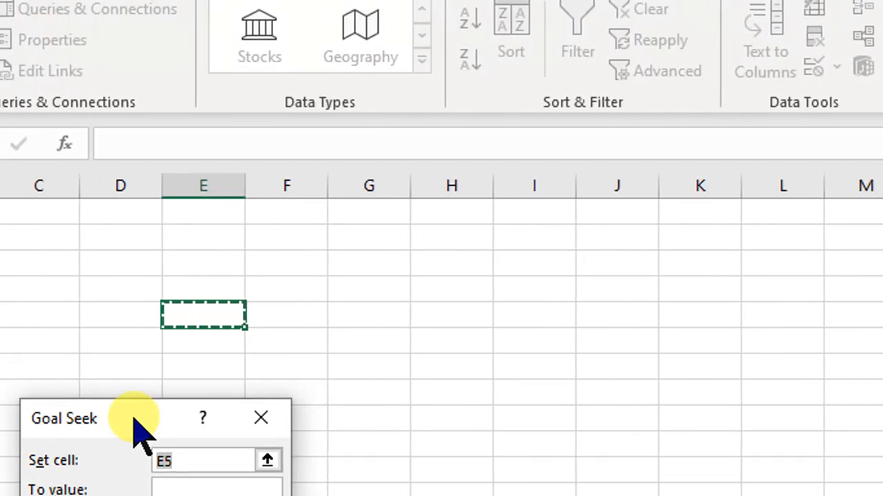
drag(134, 419, 0, 418)
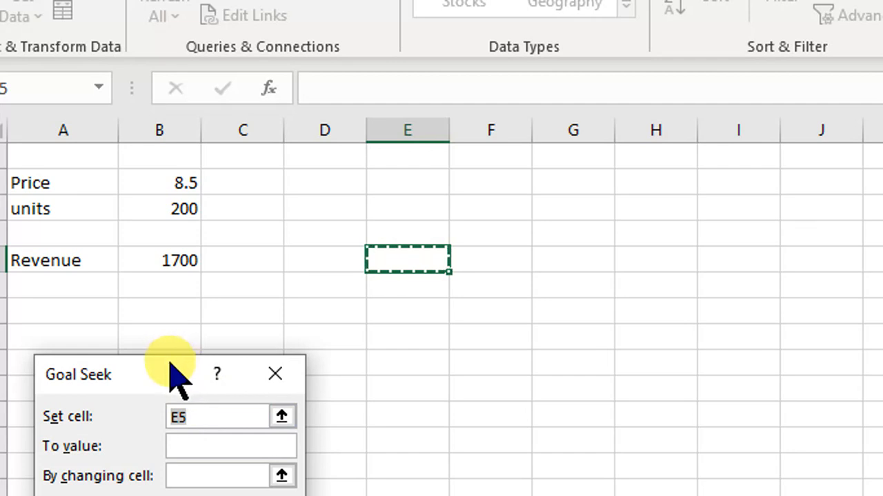
drag(181, 367, 202, 311)
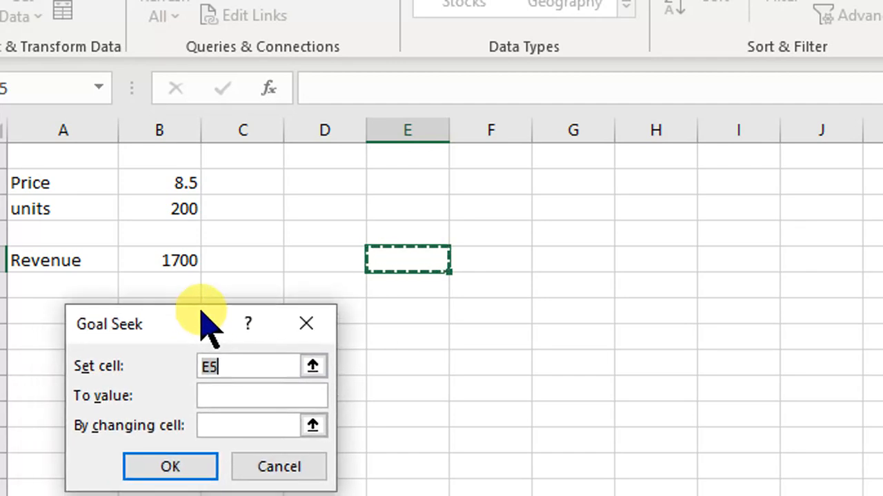
Configure Goal Seek to bring the revenue in B5 to 25000 by changing the units in B3.
click(255, 366)
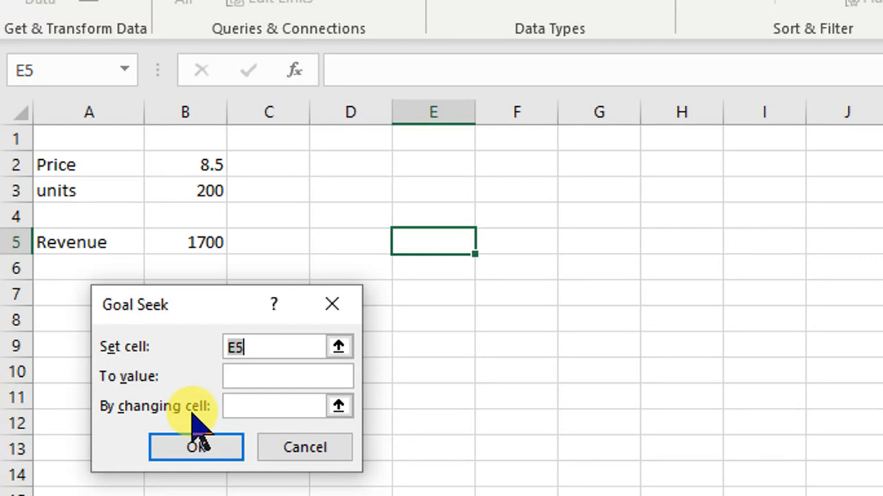
click(338, 346)
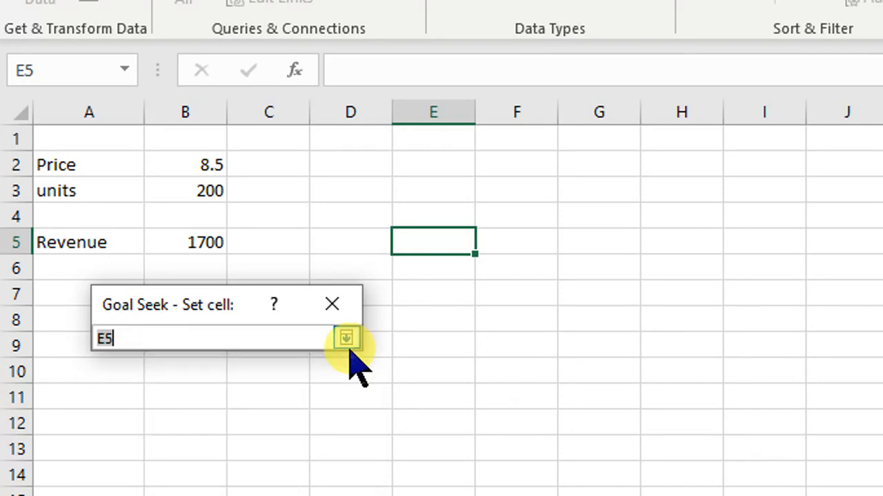
click(213, 248)
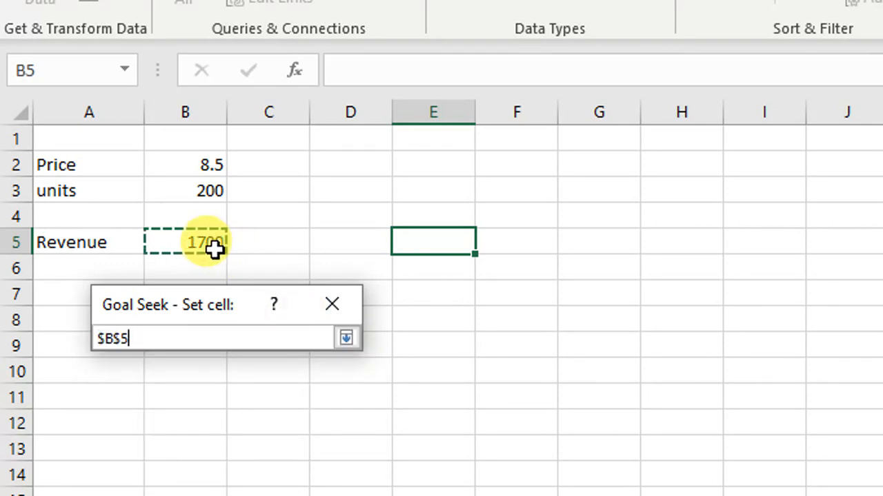
key(Return)
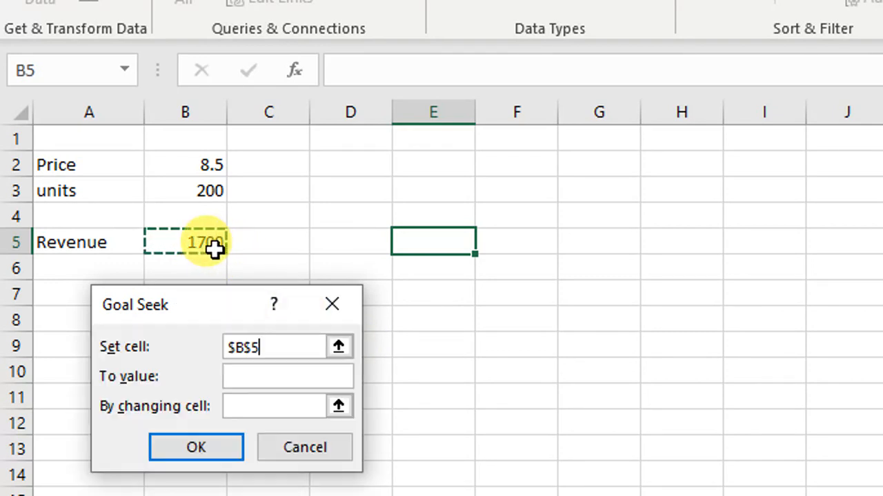
click(288, 378)
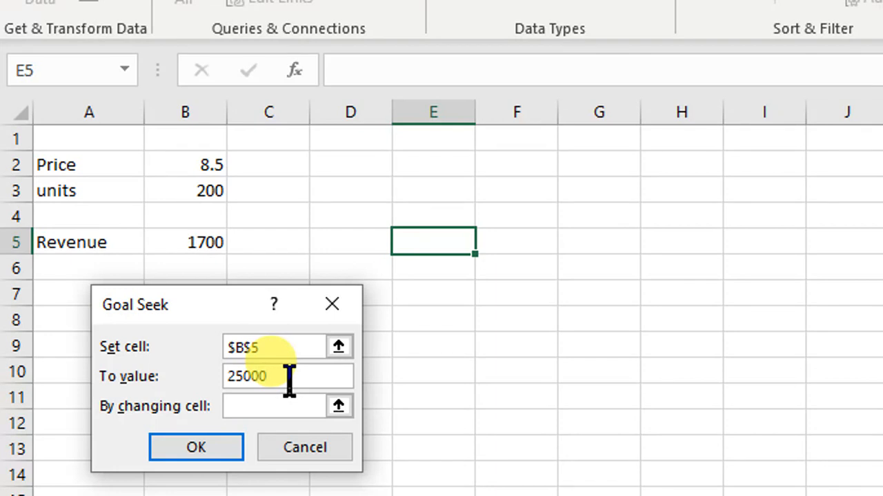
click(345, 408)
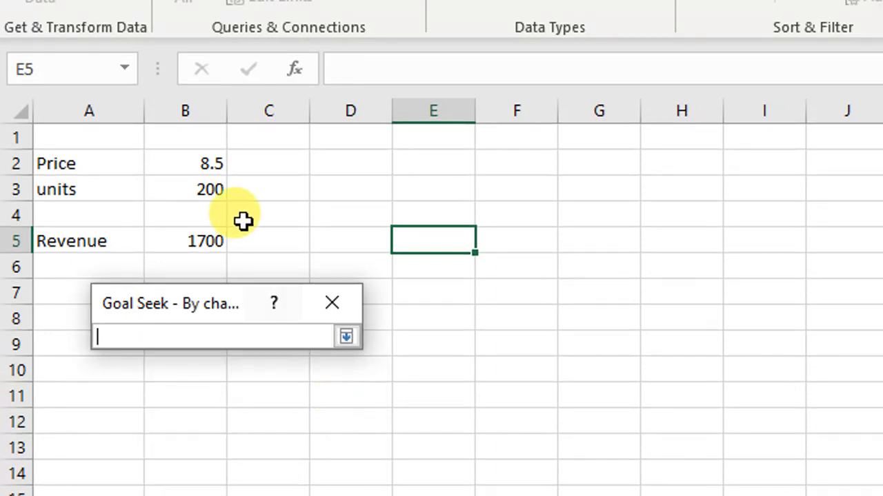
click(208, 199)
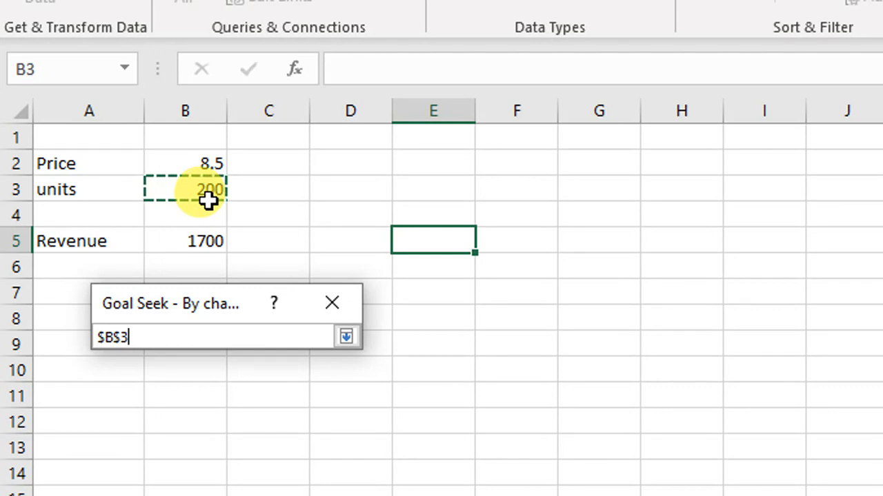
key(Return)
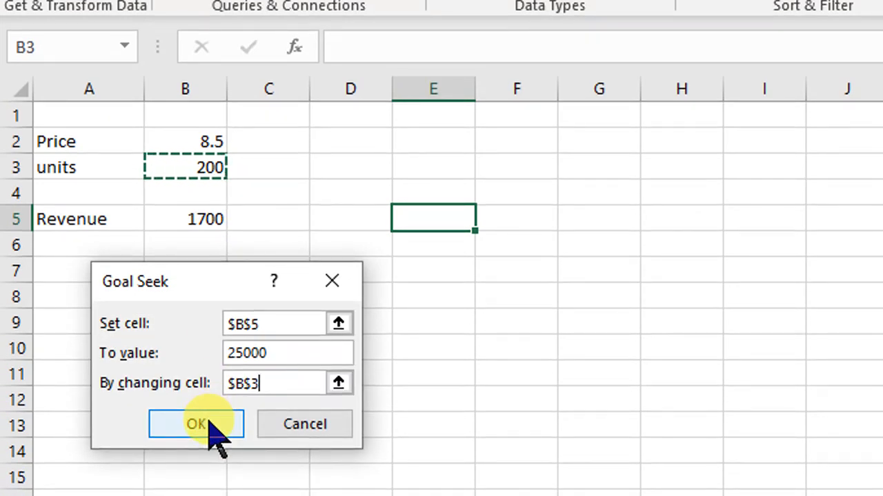
Run the goal seek on the units, review its solution against the data and discard it.
click(209, 422)
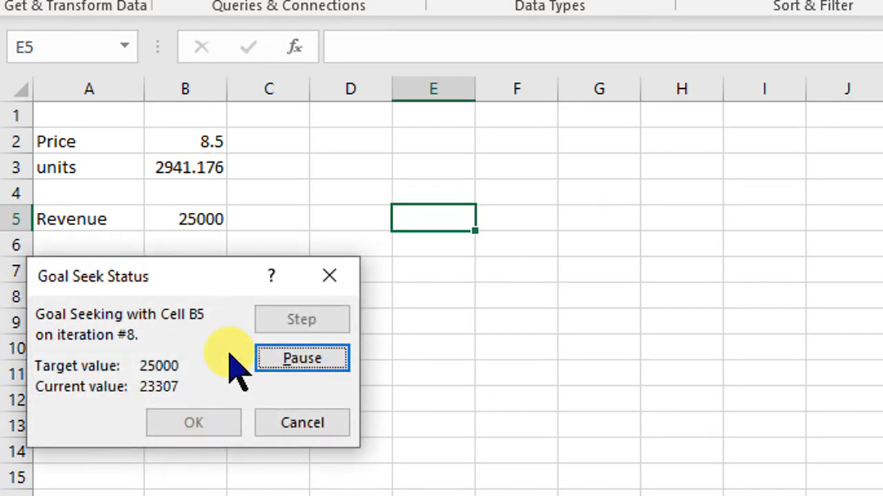
drag(201, 286, 658, 165)
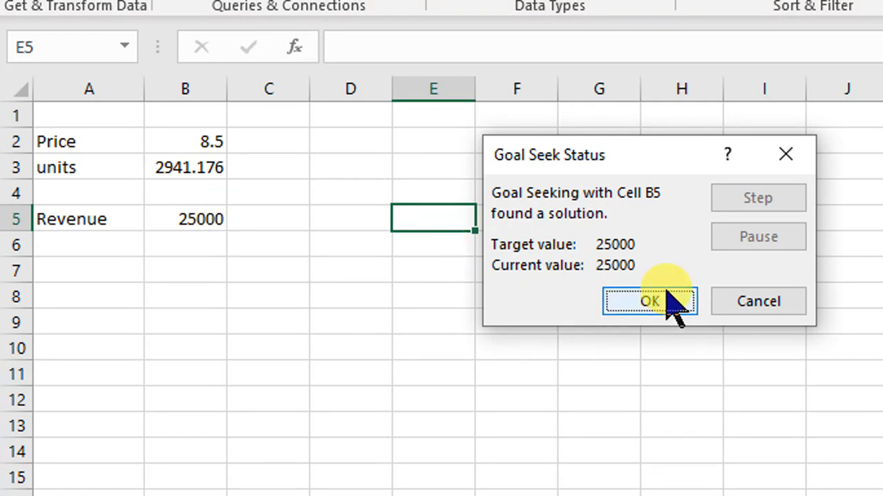
click(744, 304)
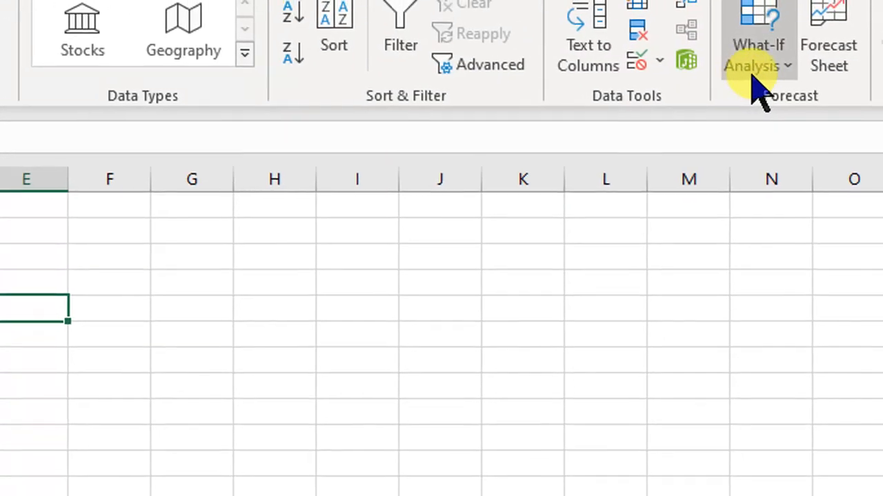
Open a new Goal Seek with a target value of 25000, reached by changing the units in B3.
click(757, 86)
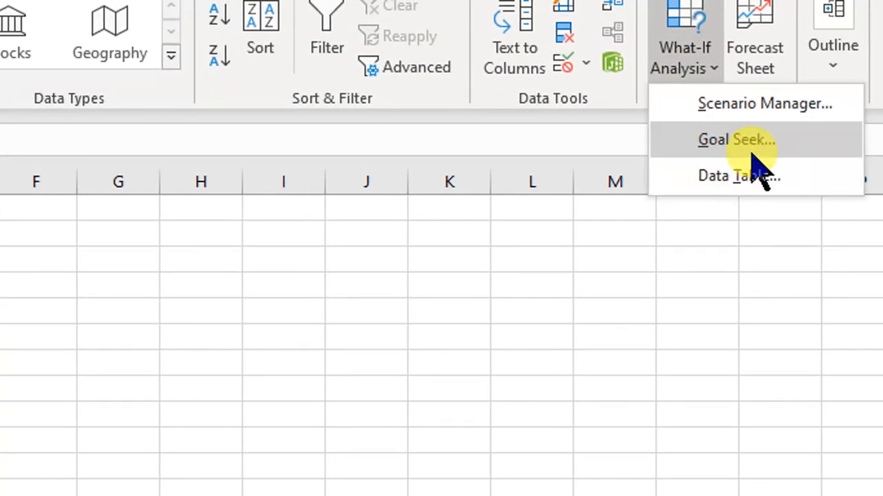
click(827, 142)
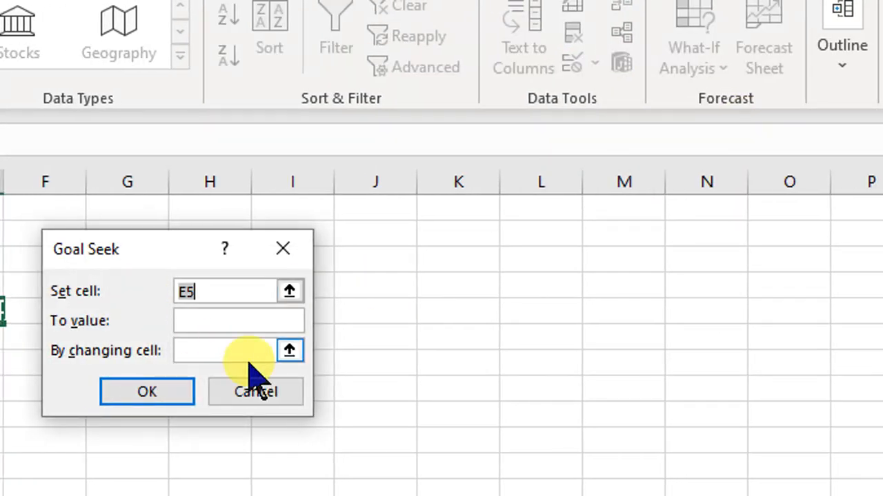
click(257, 320)
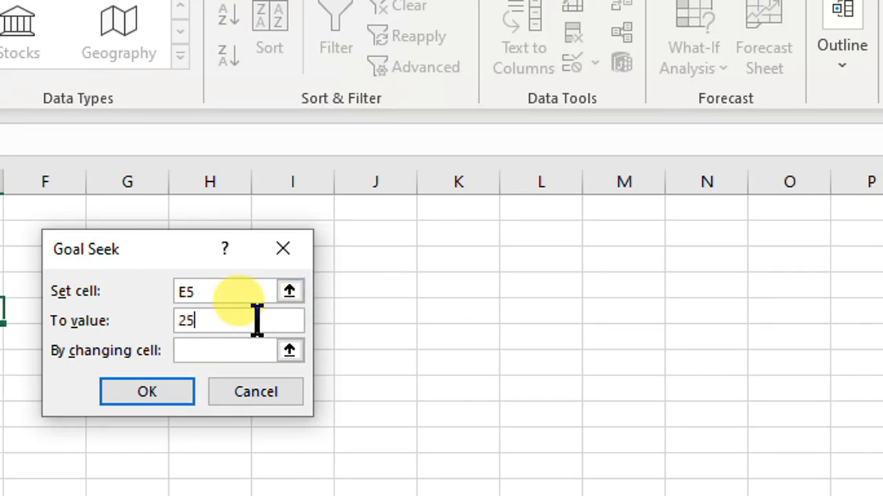
text(25000)
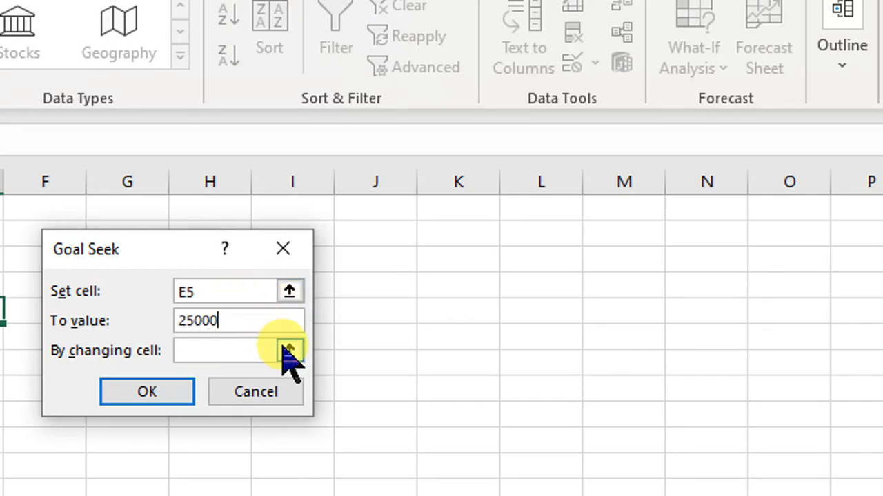
click(289, 351)
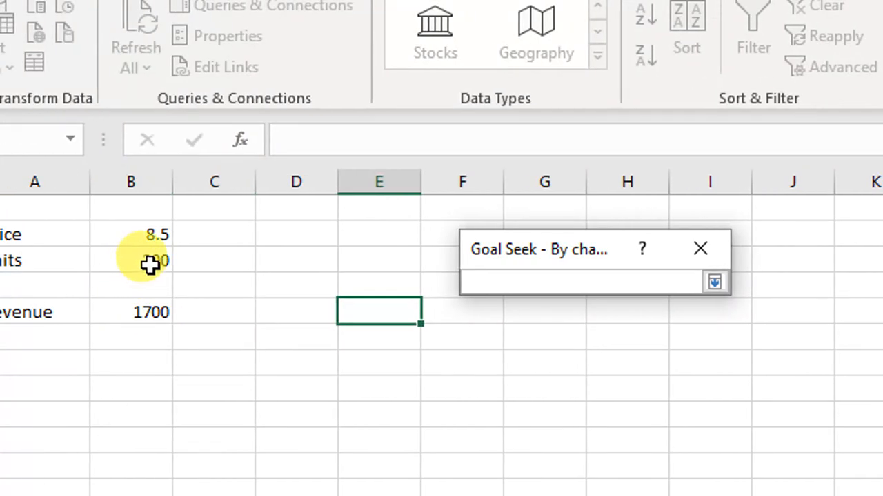
click(150, 266)
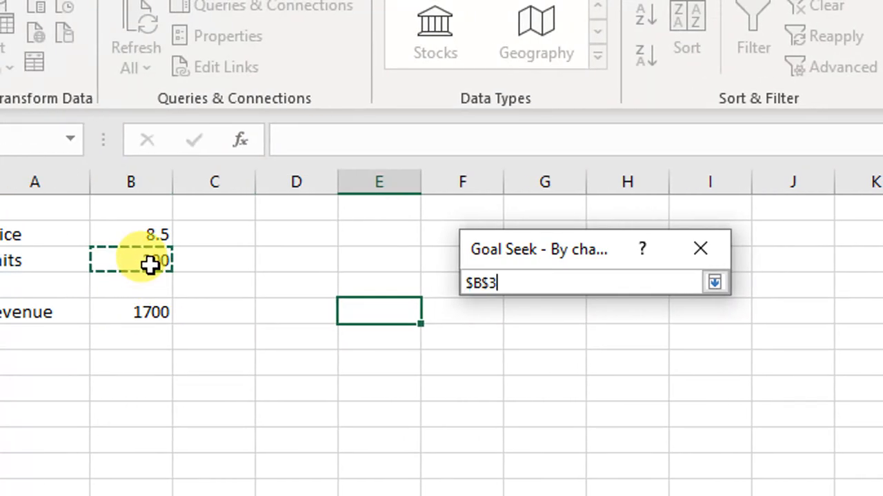
key(Return)
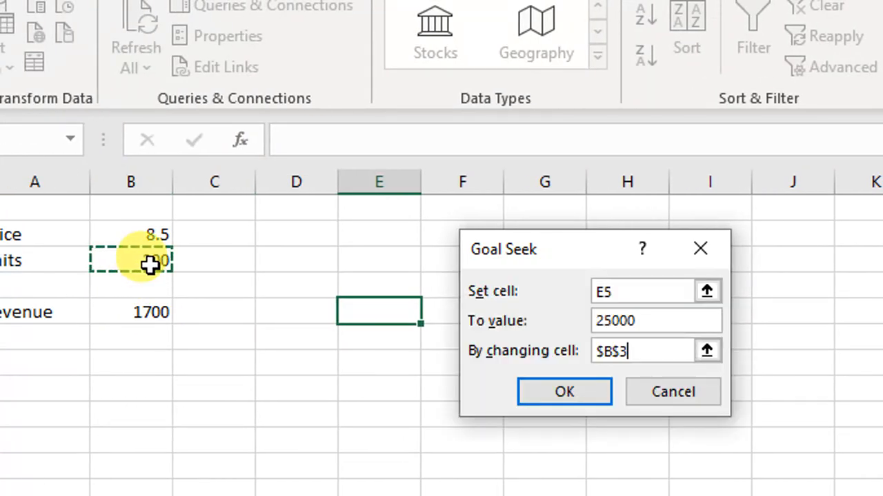
Correct the goal seek's set cell to the revenue in B5, run it and keep the solution.
click(567, 393)
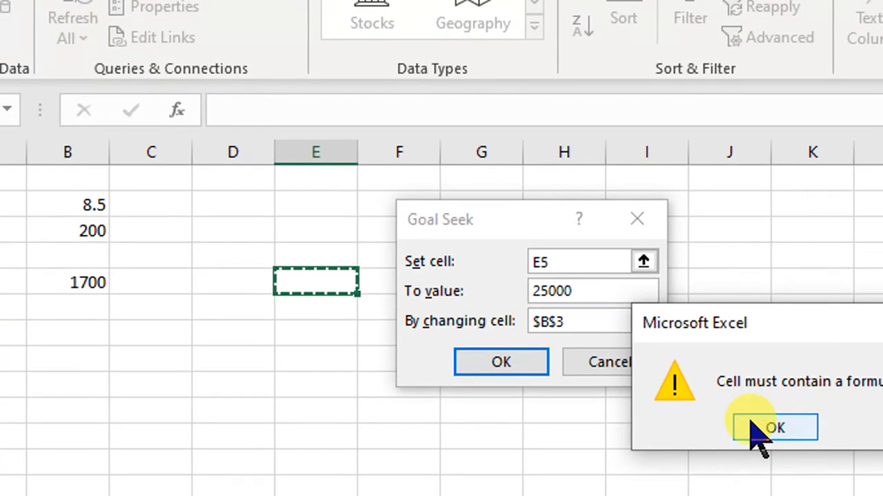
click(822, 458)
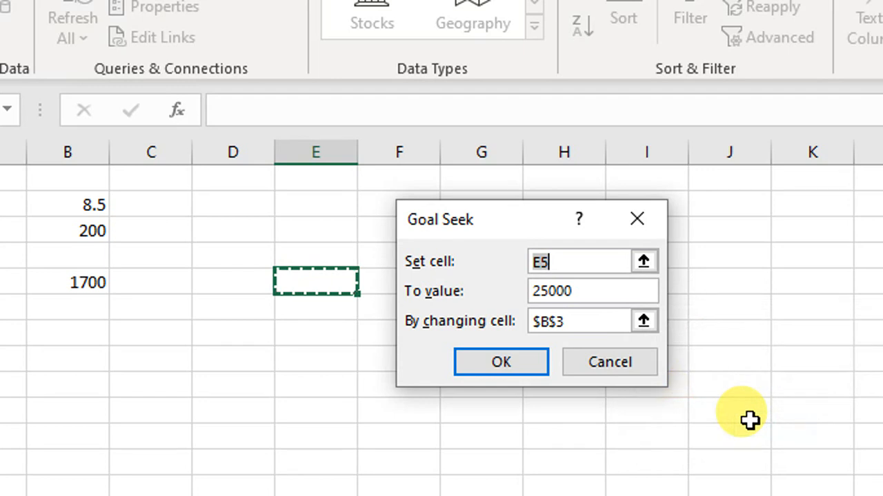
click(644, 262)
click(133, 290)
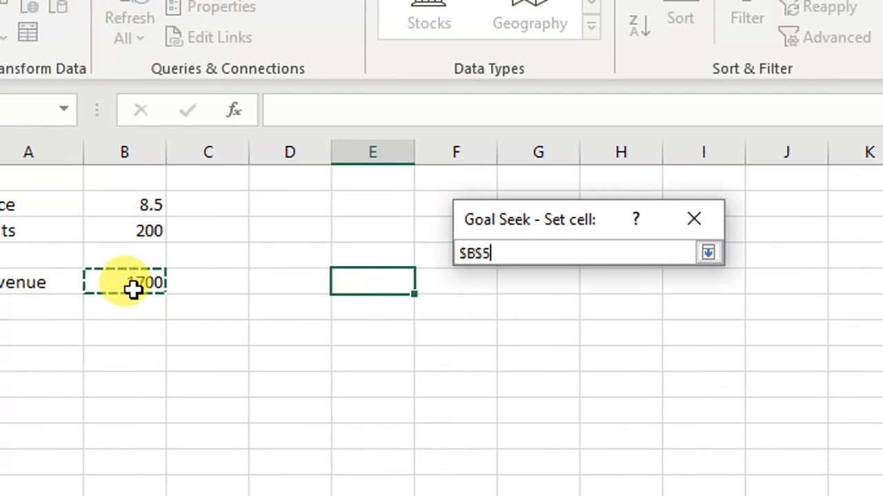
key(Return)
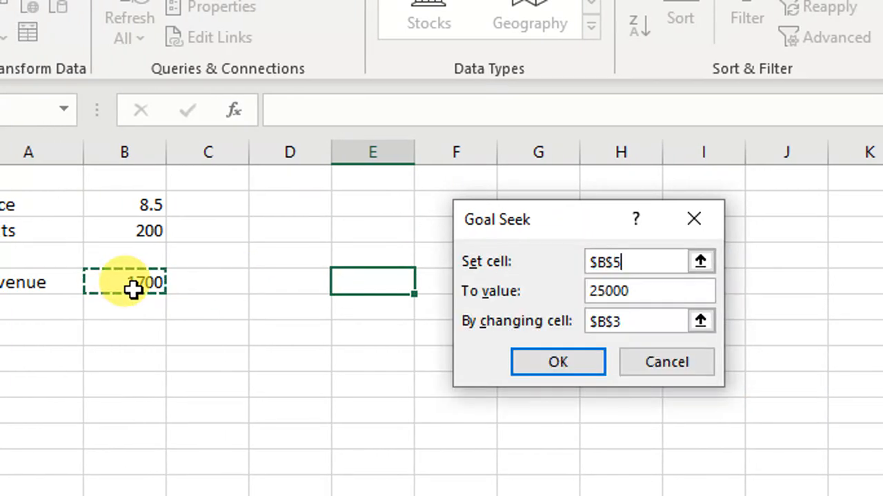
click(576, 360)
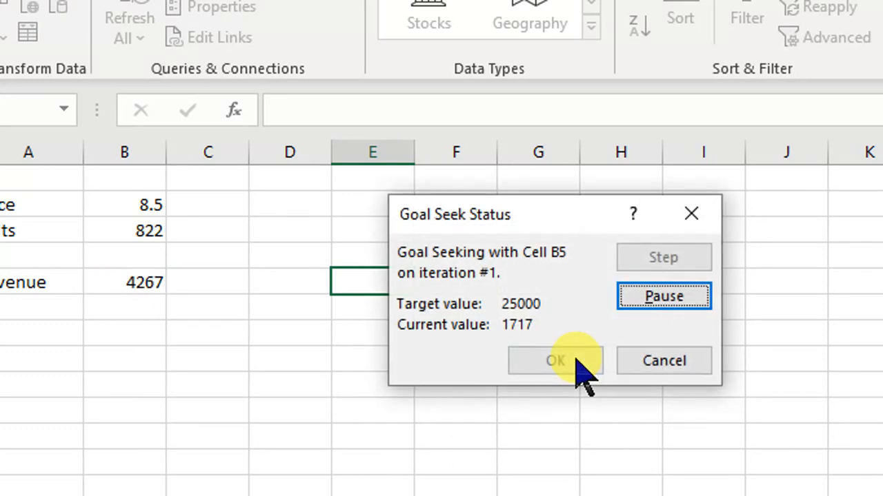
click(567, 360)
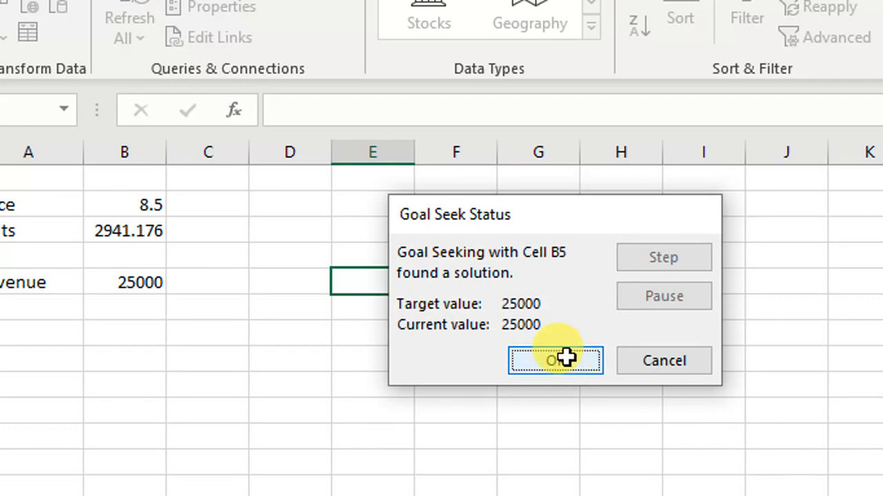
Add a Cost row below the revenue, with the label in A7 and 5.4 in B7.
click(152, 343)
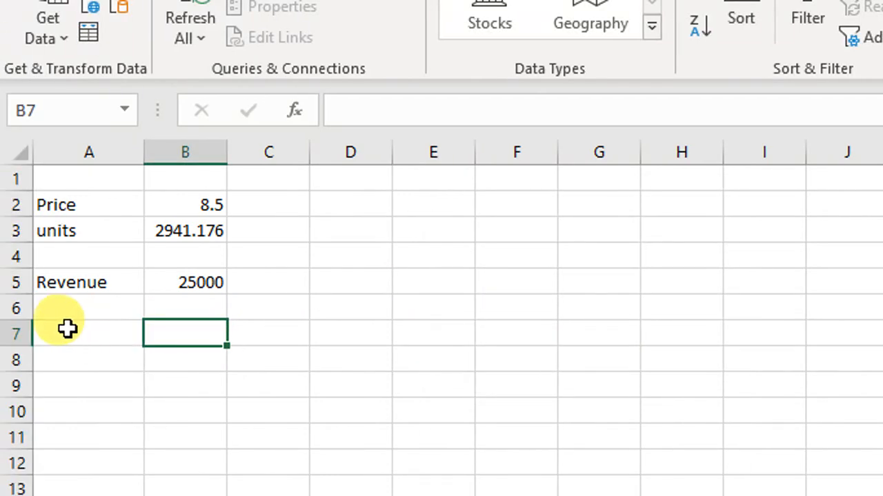
click(1, 330)
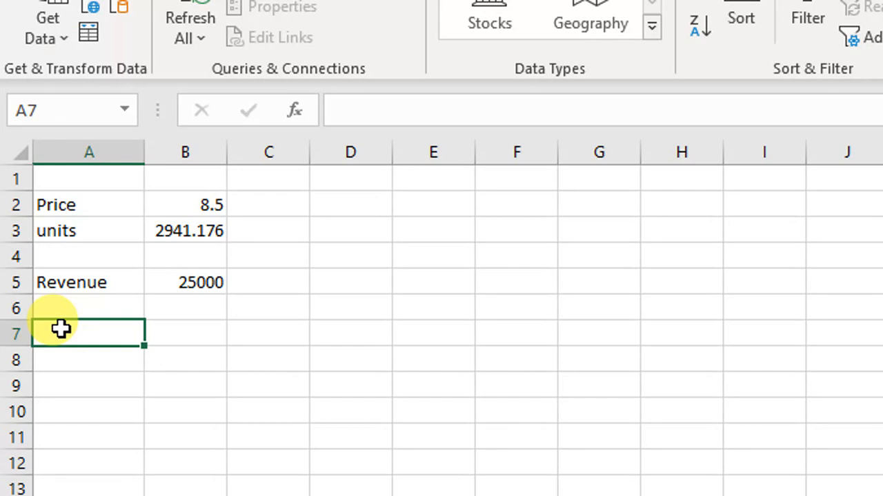
key(Down)
key(Up)
text(Cost)
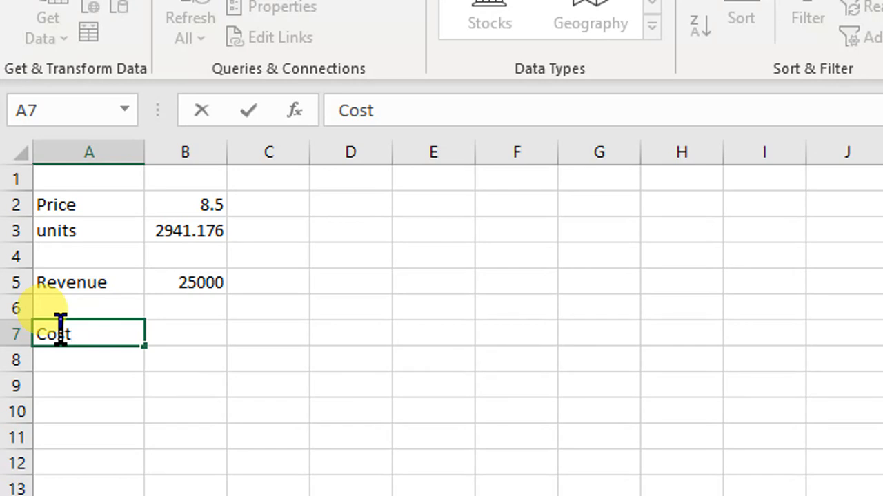
key(Tab)
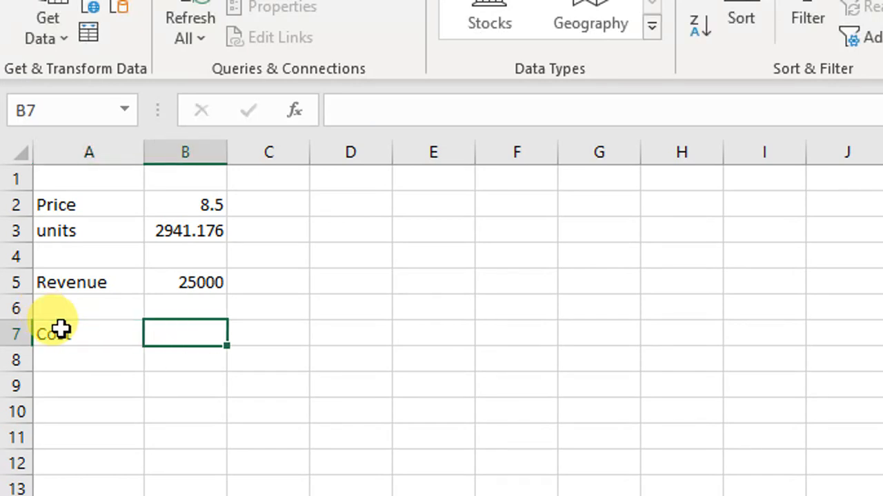
text(5.4)
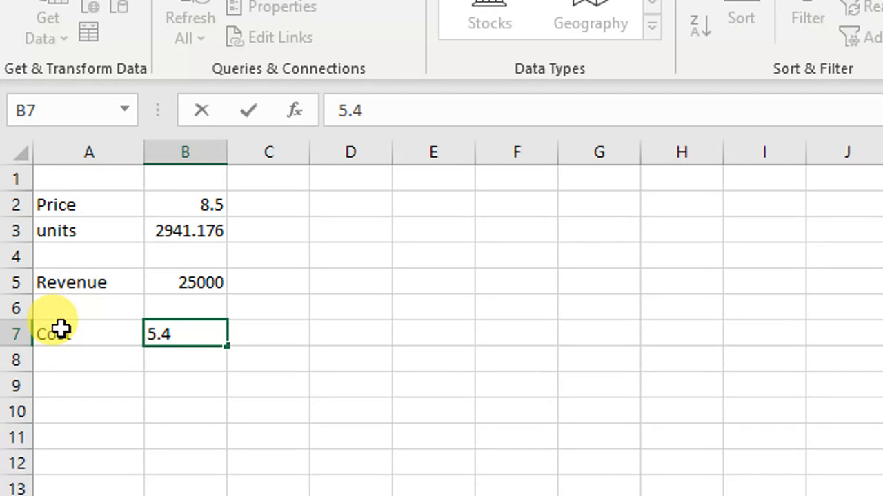
key(Return)
Label A8 Total cost and calculate it in B8 as units times cost with =B3*B7.
key(Left)
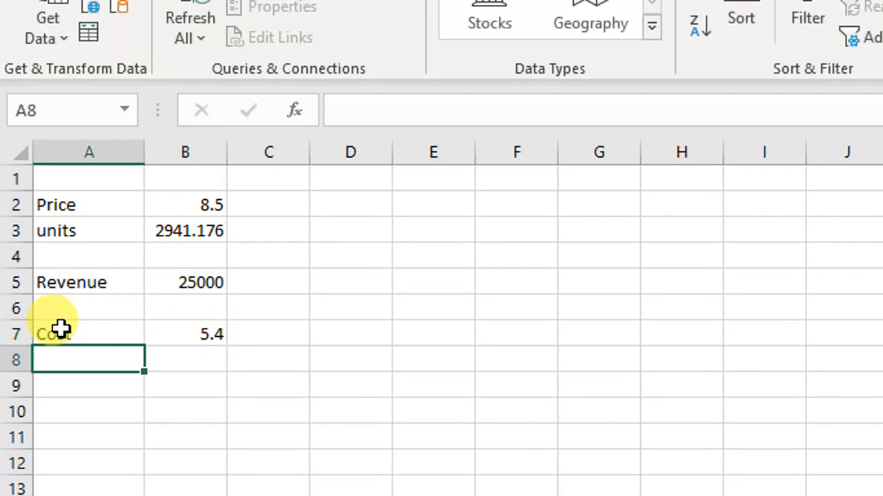
text(To)
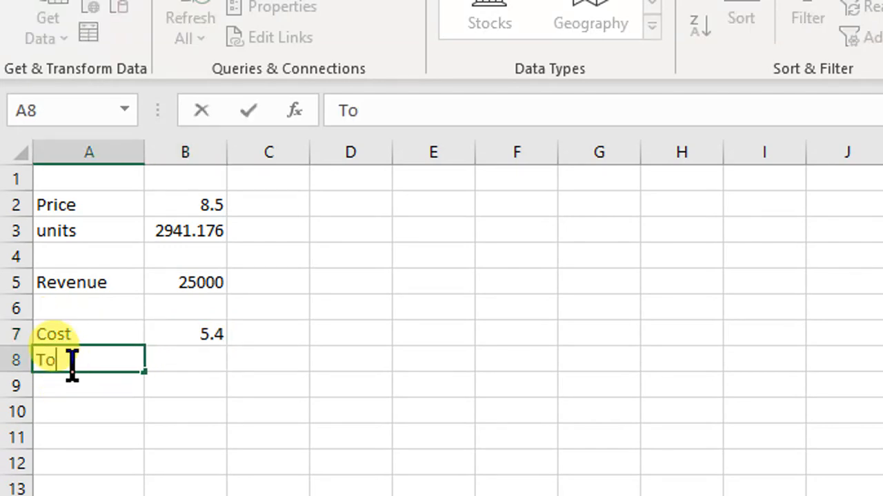
text(tal cost)
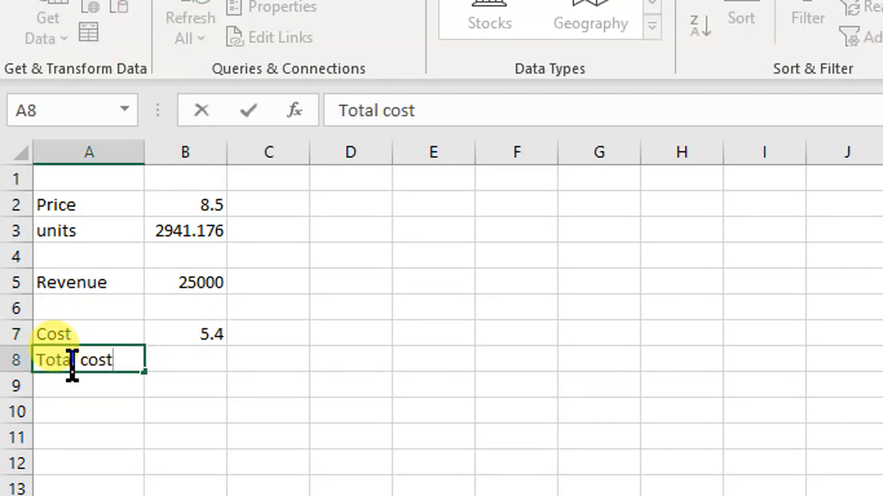
key(Tab)
text(=)
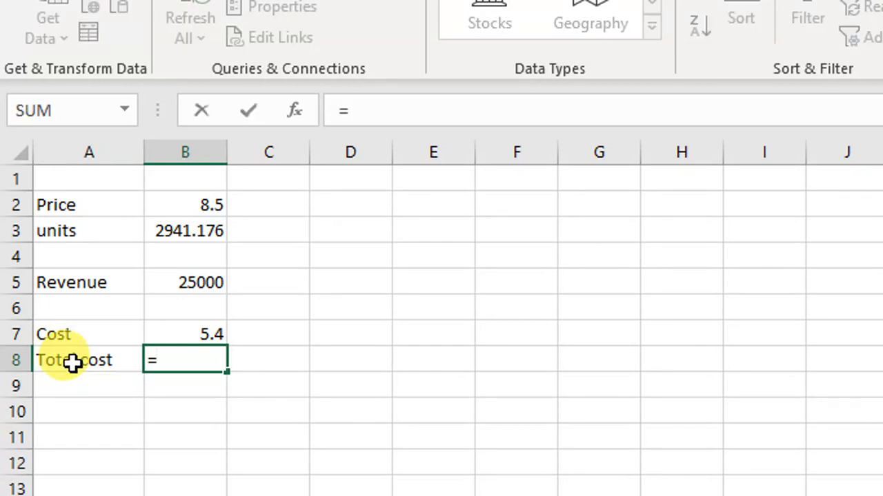
click(193, 239)
text(*)
click(219, 332)
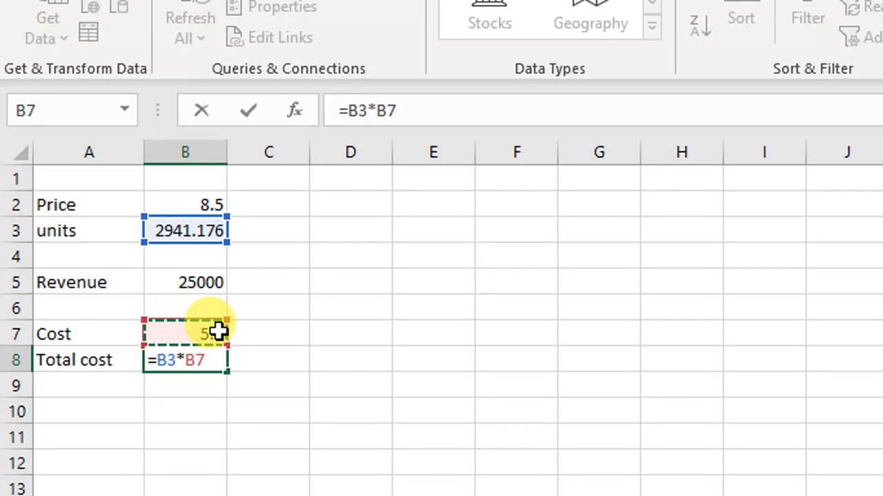
key(Return)
Label A10 Income and calculate it in B10 as revenue minus total cost with =B5-B8.
click(79, 412)
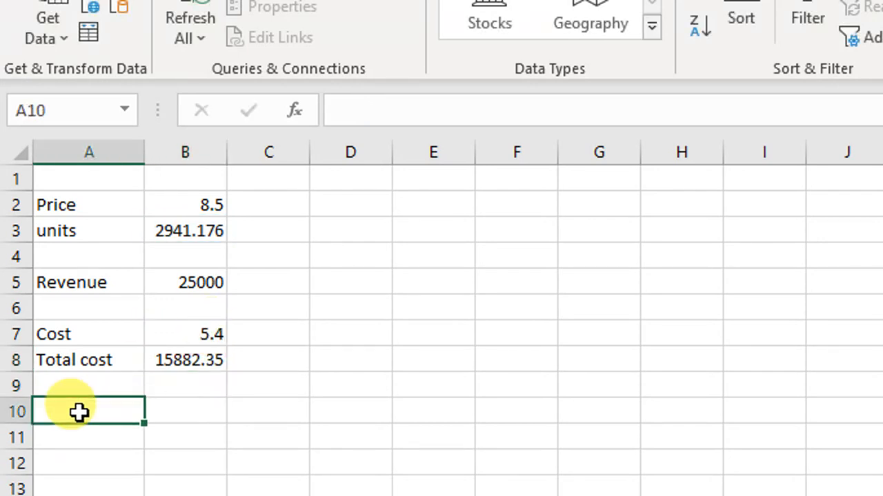
text(Income)
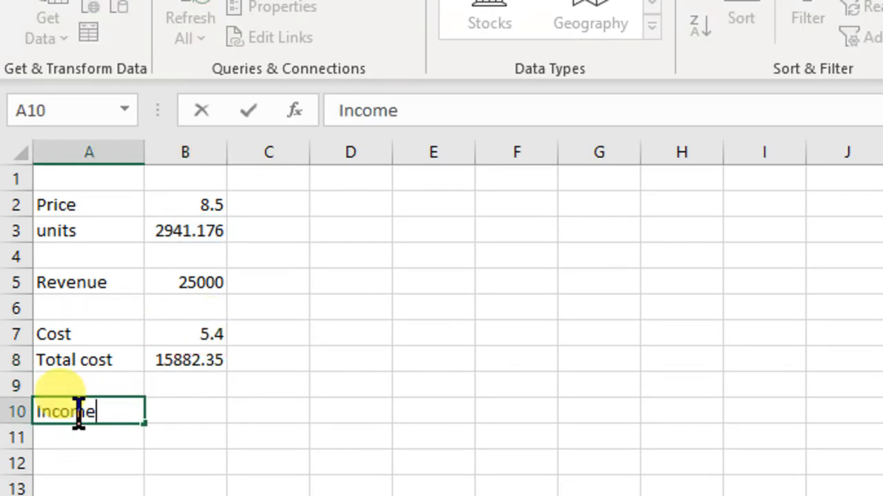
key(Tab)
text(=)
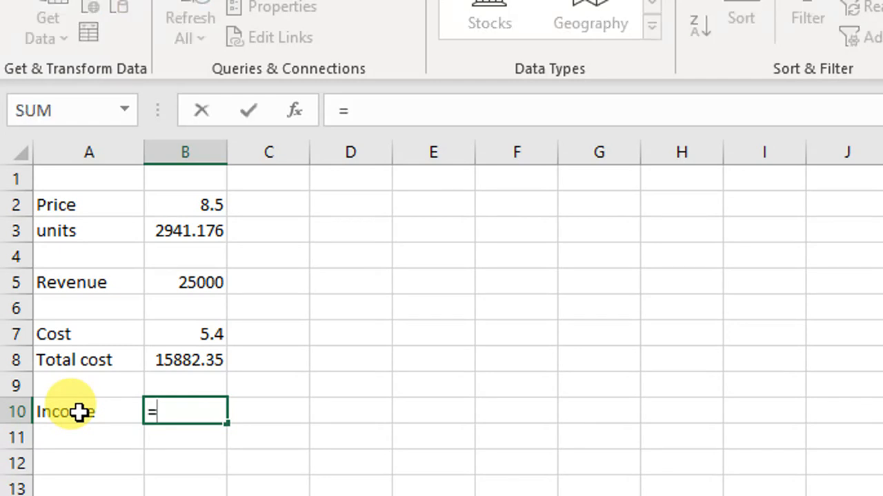
click(211, 279)
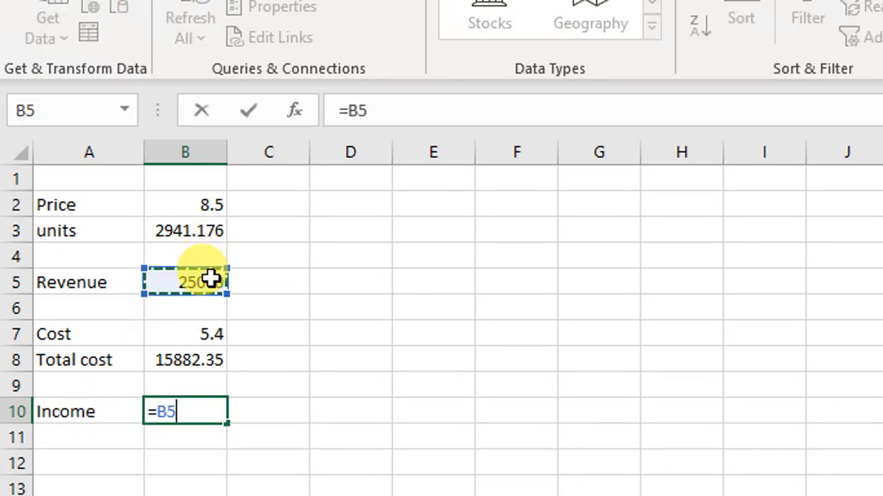
text(-)
click(197, 356)
key(Return)
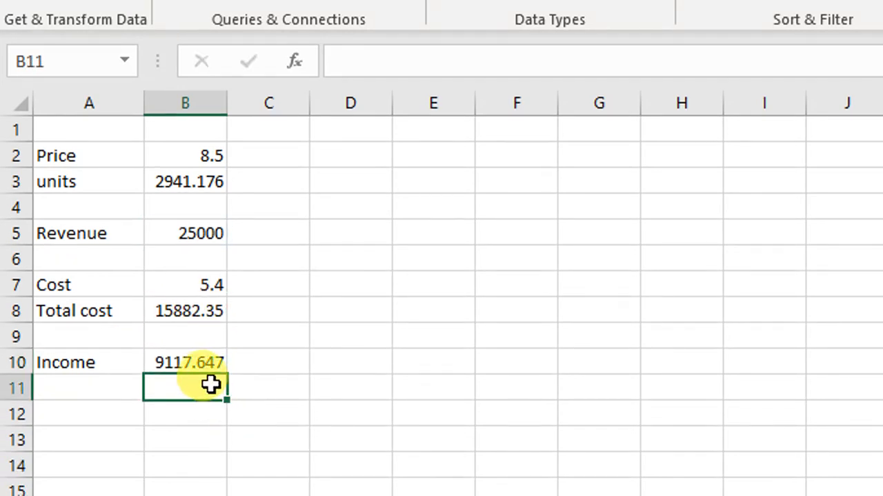
Start a goal seek on the income in B10 with a target value of 15000.
click(184, 364)
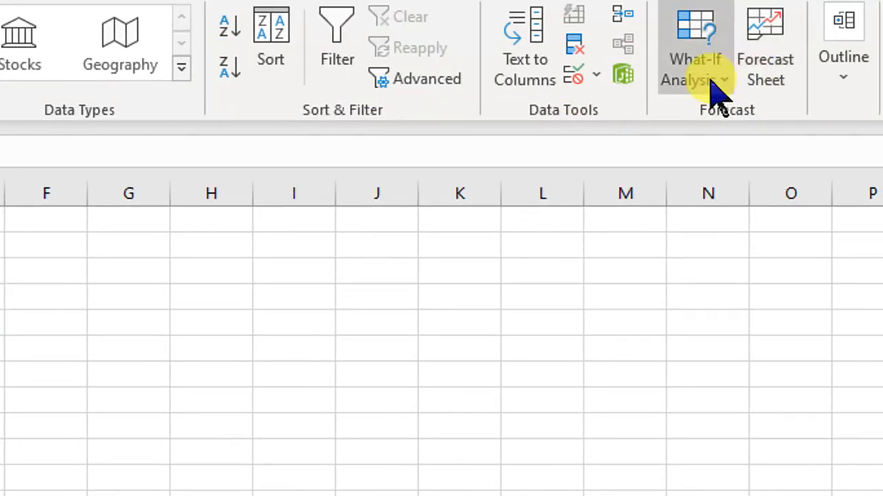
click(717, 86)
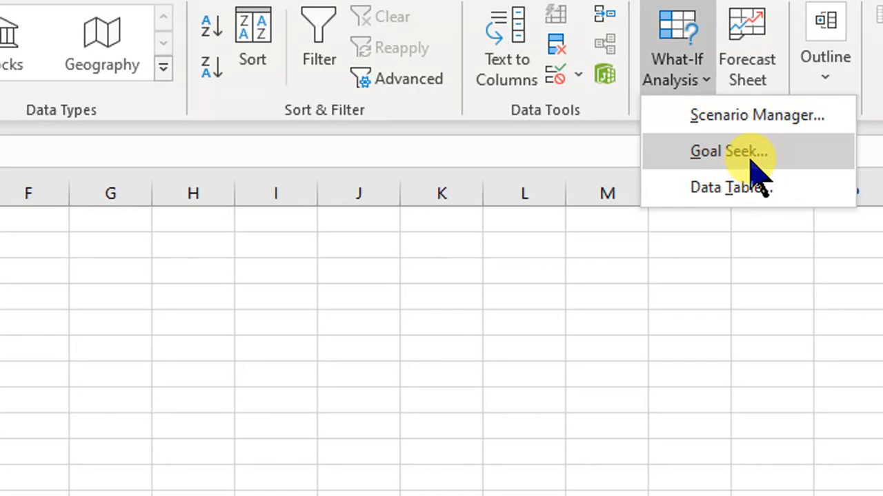
click(753, 165)
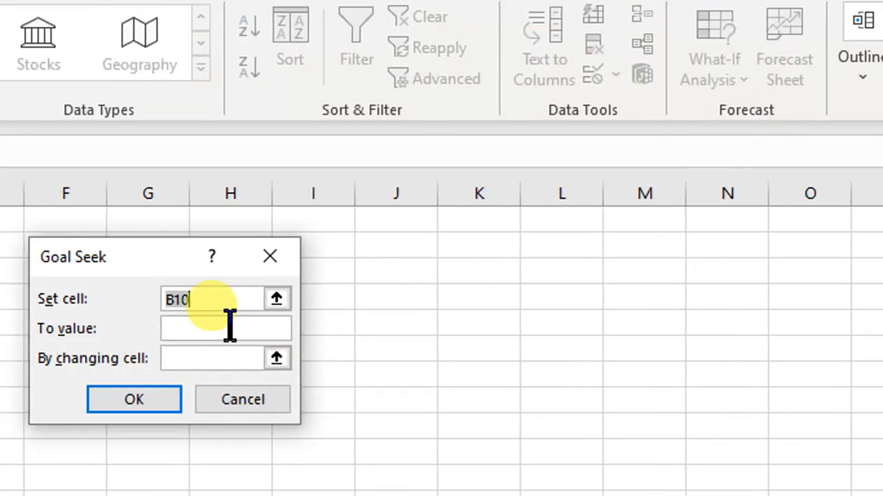
click(276, 298)
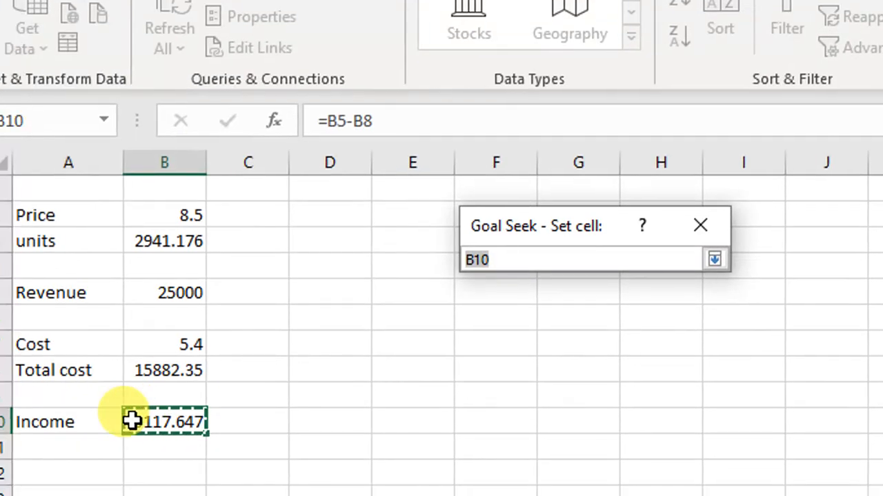
click(131, 422)
key(Return)
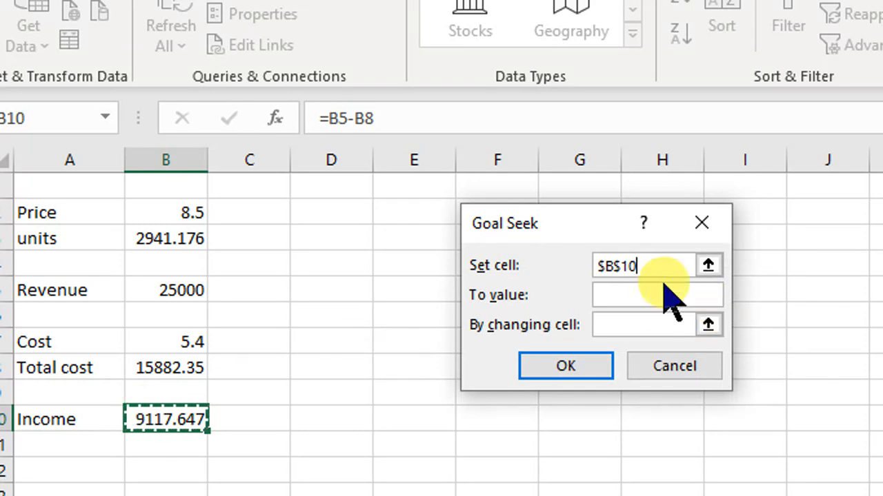
click(642, 296)
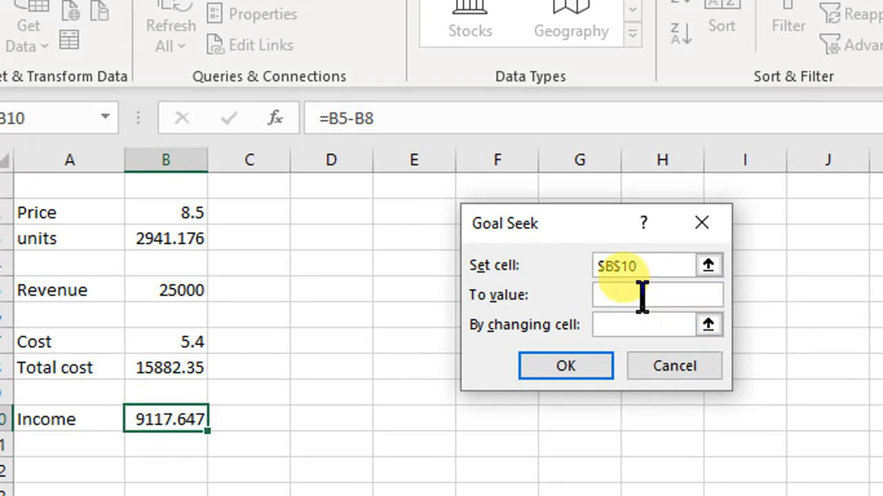
text(15000)
Use the units in B3 as the goal seek's changing cell, run it and keep the solution.
click(708, 325)
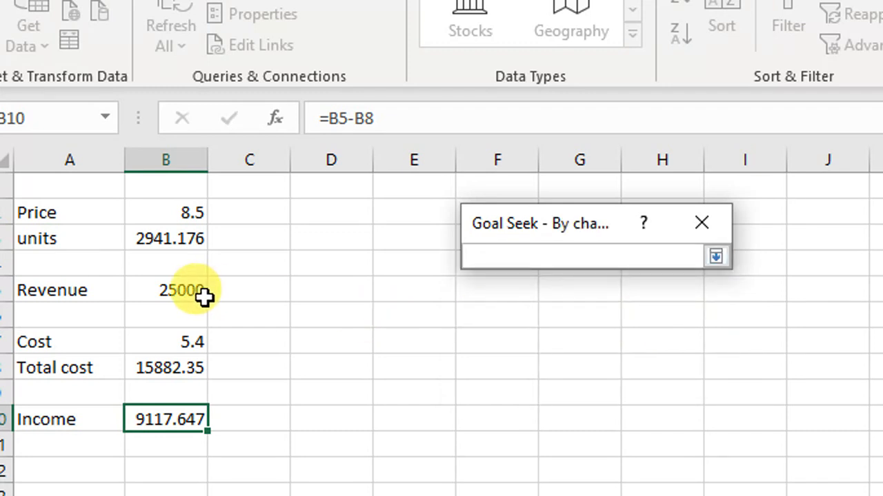
click(162, 236)
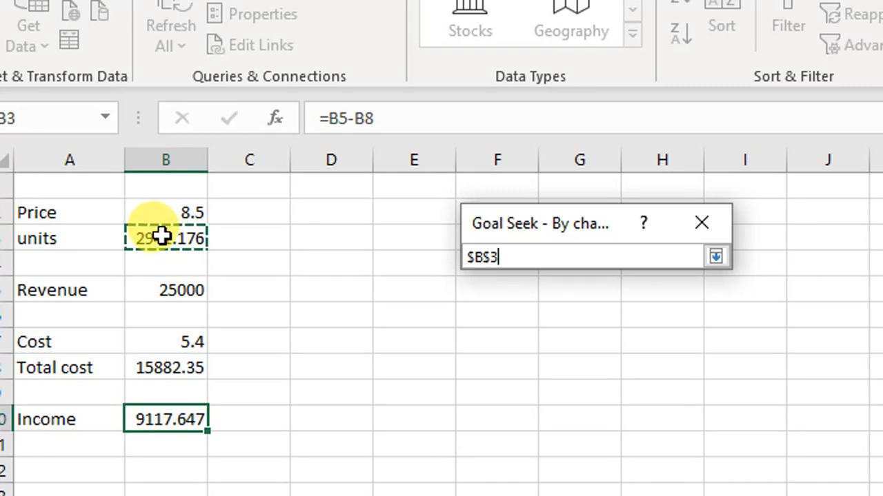
key(Return)
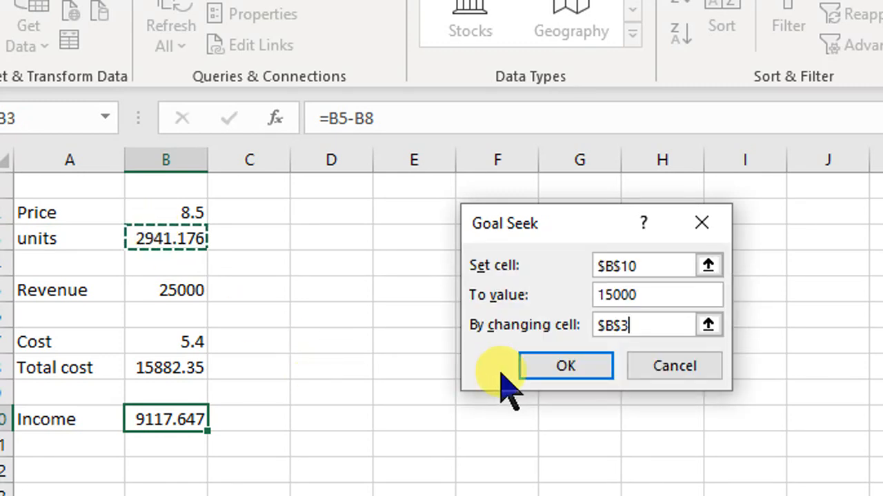
click(583, 367)
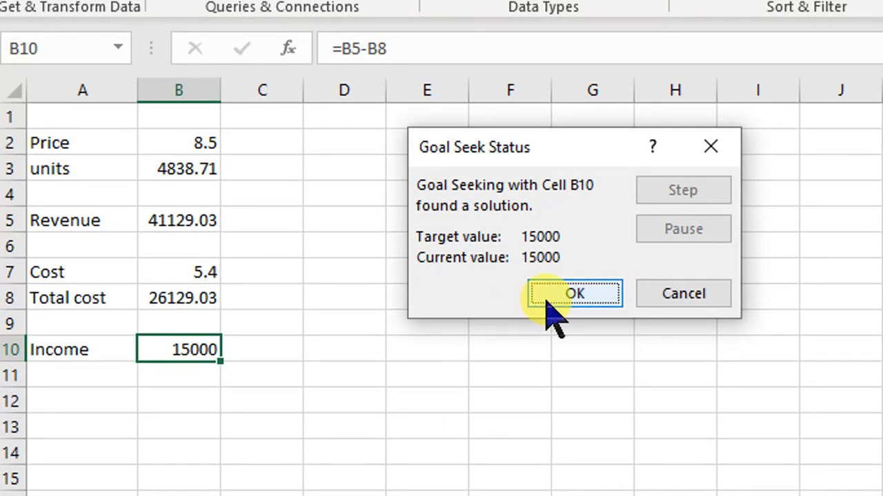
click(572, 294)
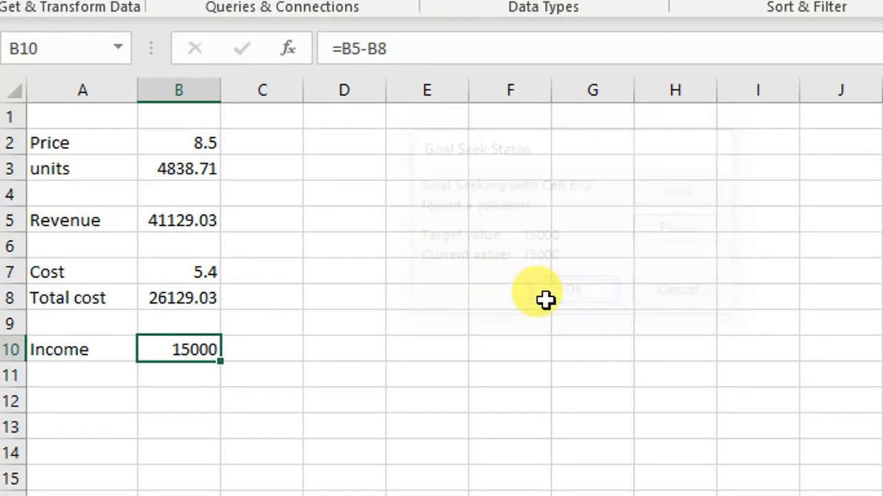
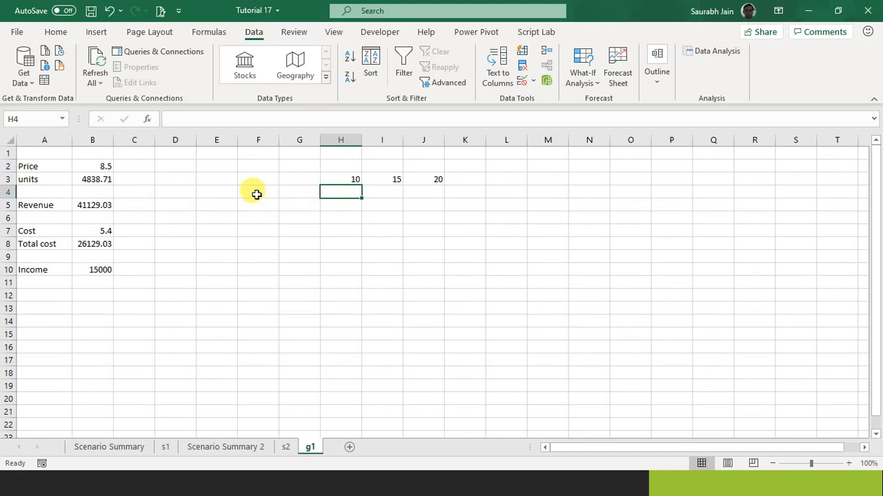
Label F4 Revnue and F5 Income as row headings beside the values 10, 15 and 20.
click(257, 195)
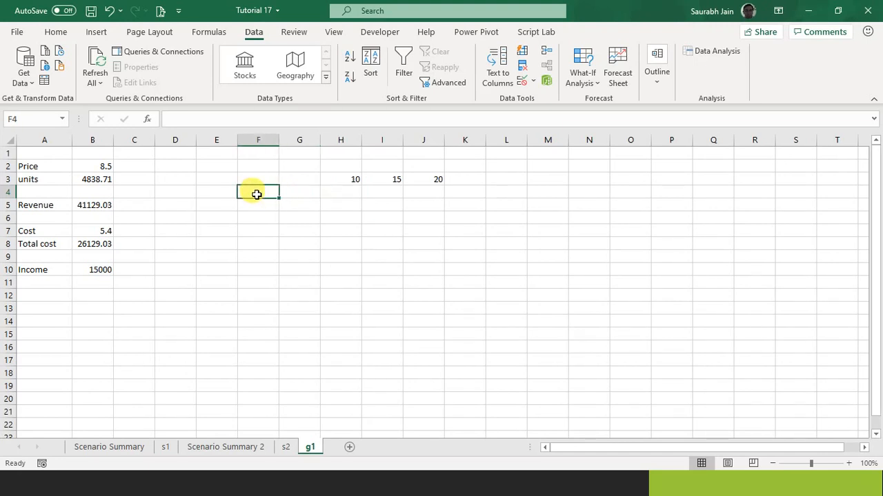
text(Revnue)
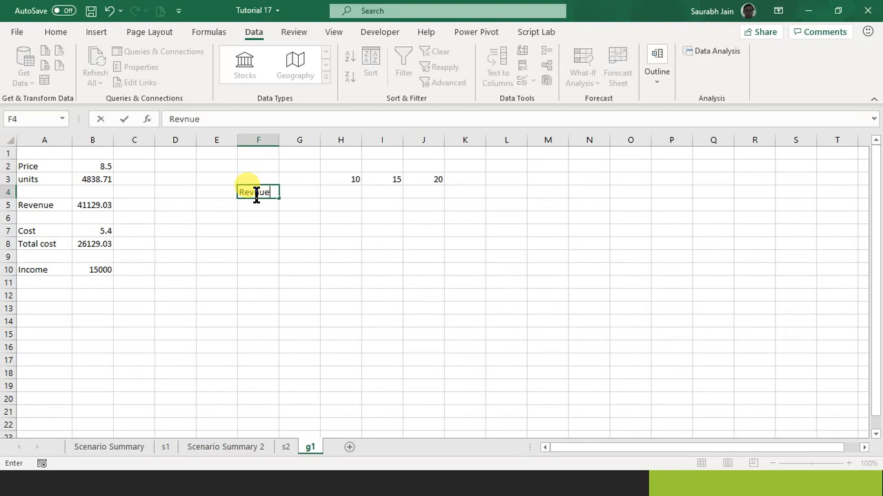
key(Return)
text(Income)
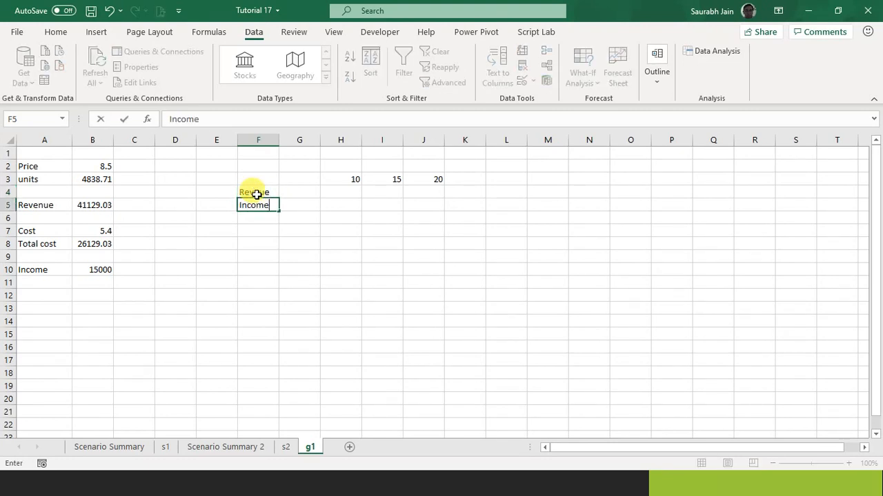
key(Tab)
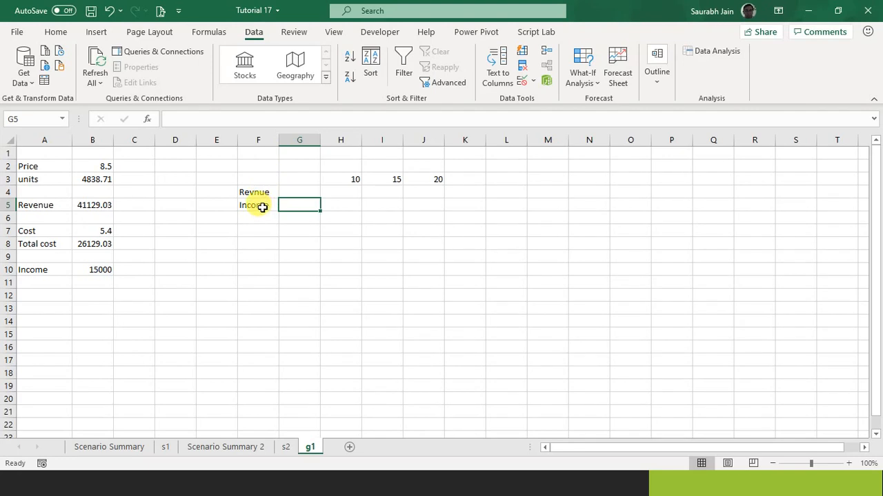
Link G4 to the revenue with =B5 and G5 to the income with =B10.
click(301, 193)
text(=)
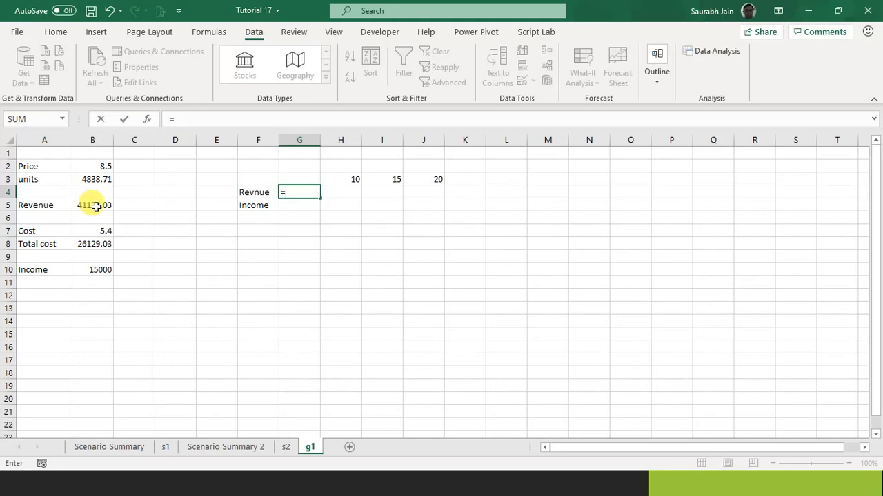
click(75, 206)
key(Return)
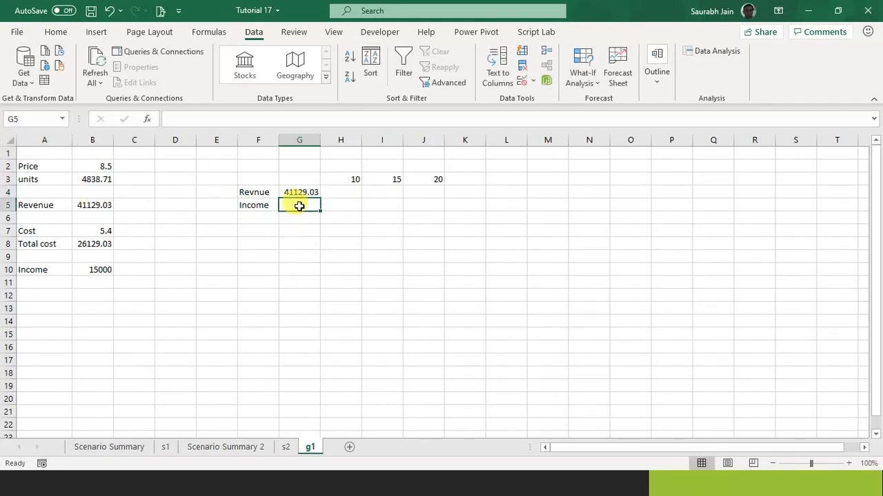
text(=)
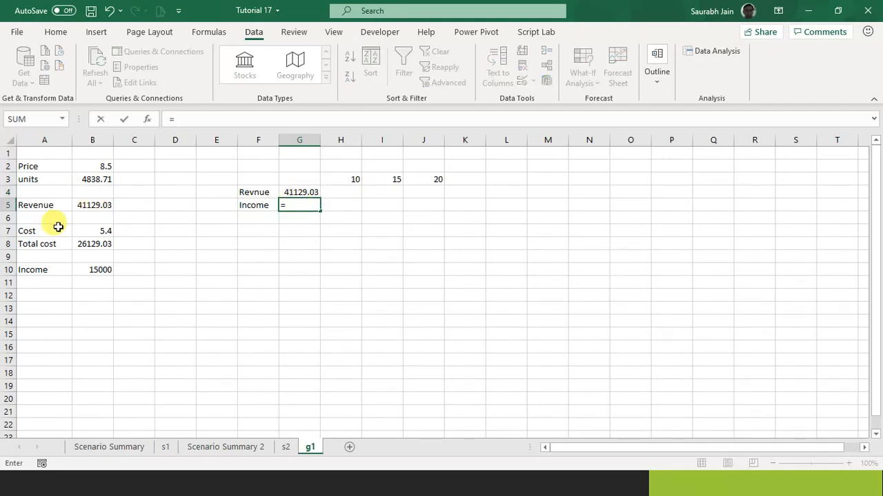
click(98, 272)
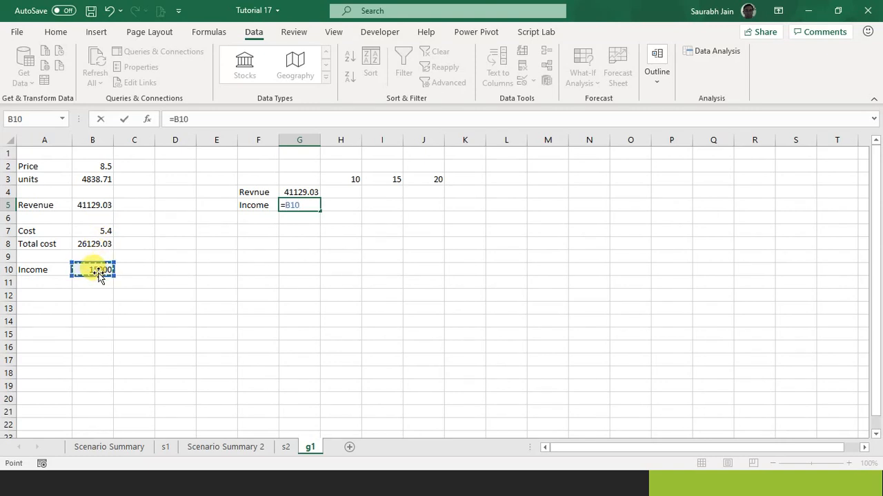
key(Return)
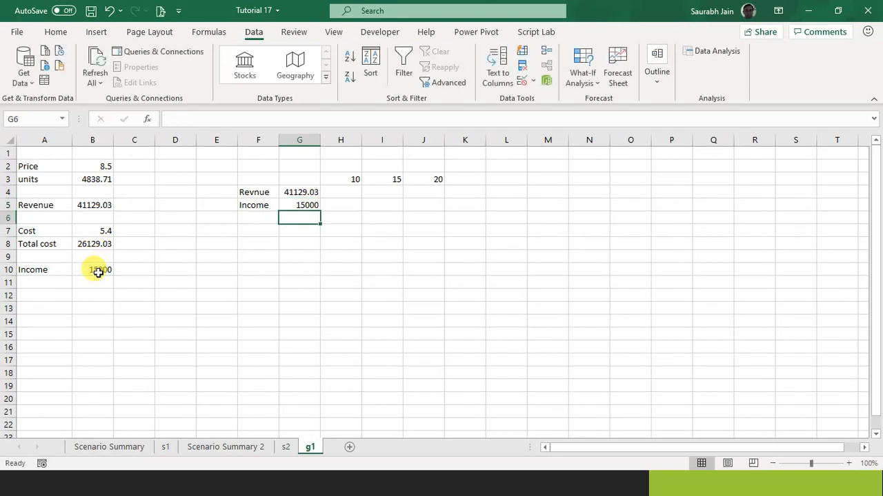
Examine the linked cells G4 and G5 and the empty grid below the values in H3 to J3.
click(293, 192)
click(306, 206)
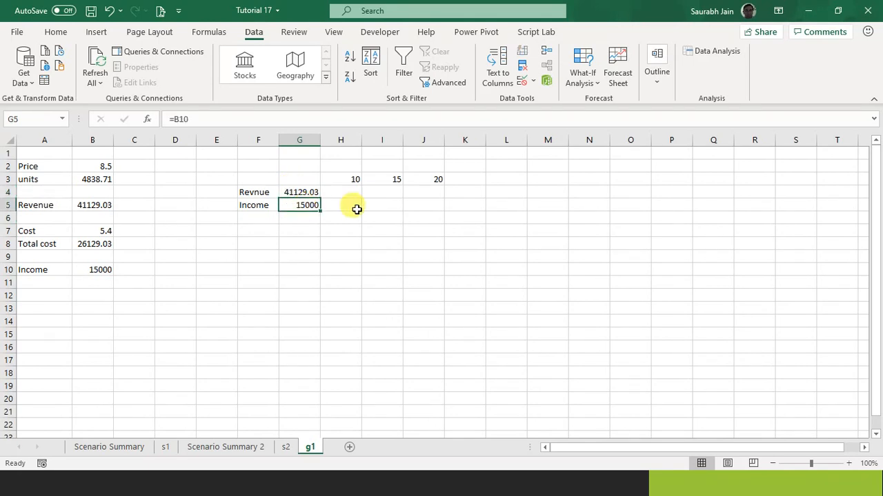
click(405, 214)
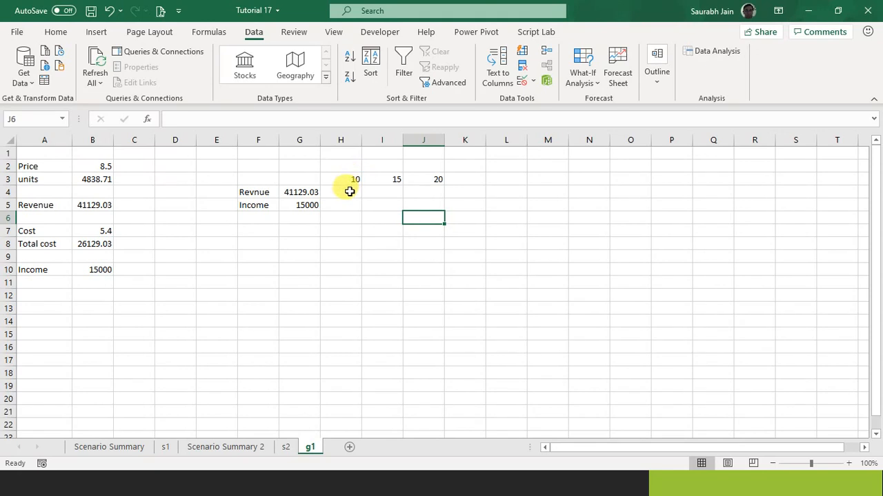
click(351, 181)
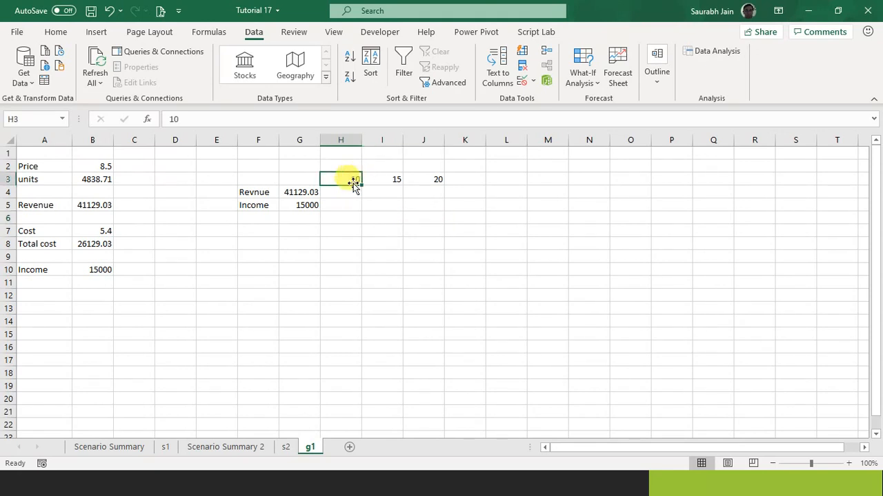
click(345, 193)
click(347, 216)
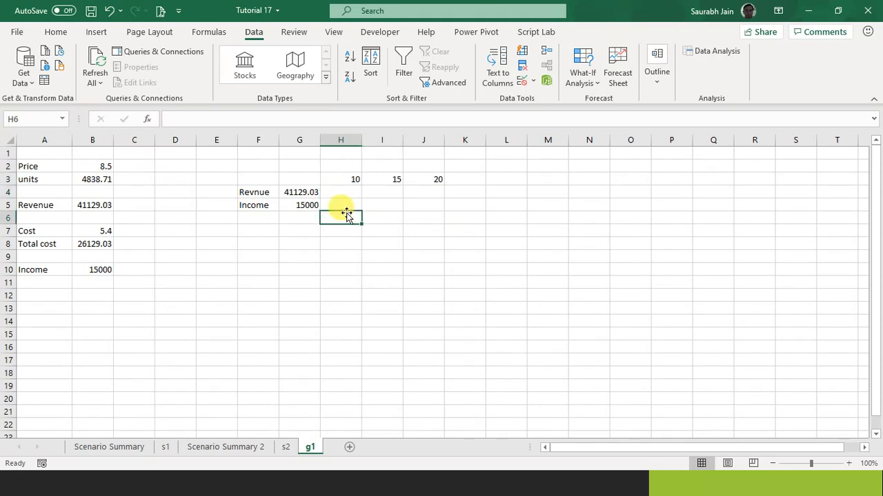
click(392, 180)
click(391, 203)
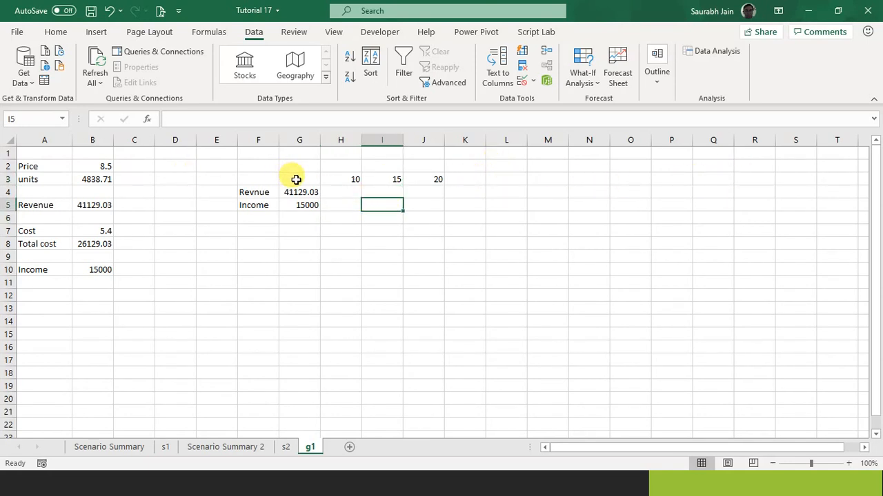
drag(296, 179, 437, 210)
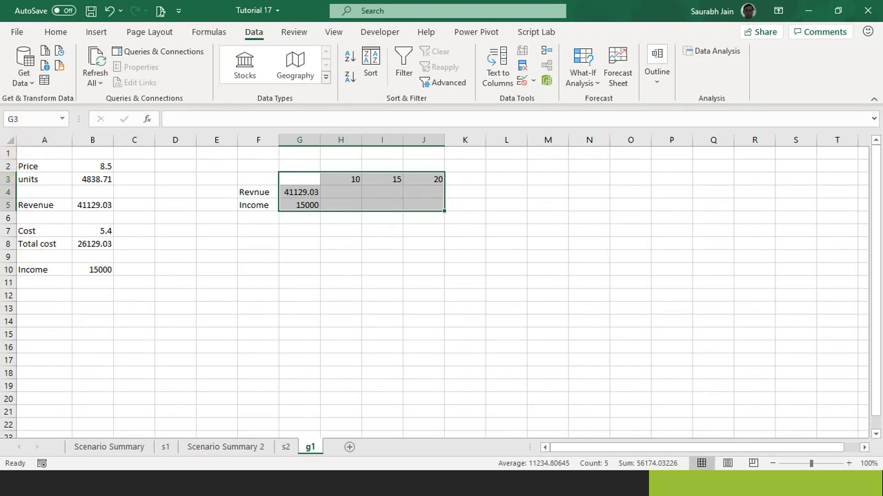
click(7, 179)
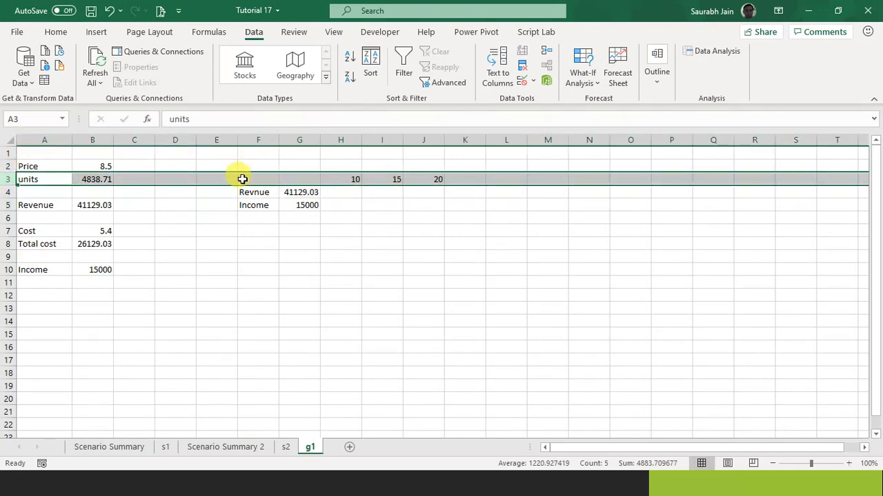
double_click(312, 179)
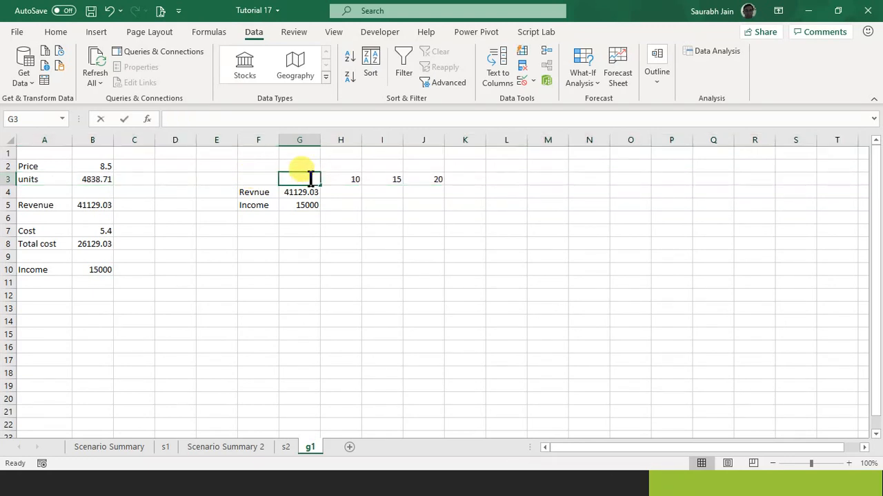
double_click(299, 177)
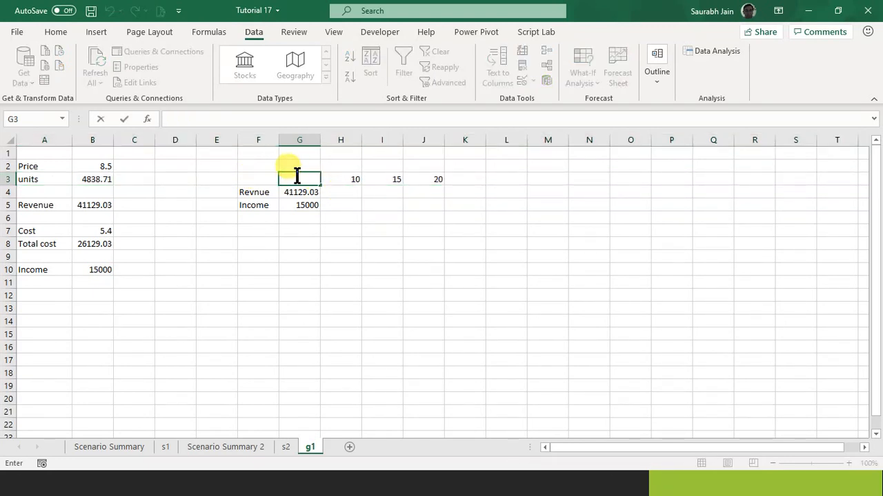
drag(437, 205, 303, 177)
click(299, 179)
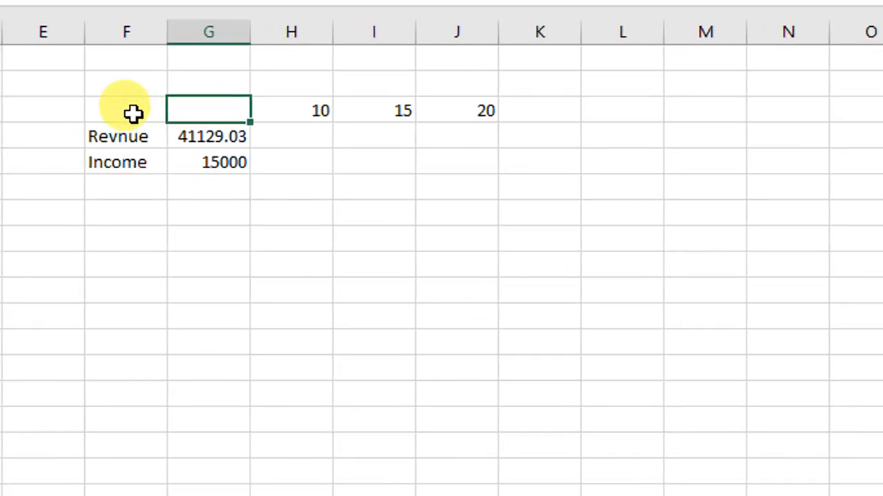
click(83, 110)
Try to create a what-if data table over G3:J5 with G3:J3 as the row input cell.
click(197, 111)
key(shift+Right)
key(shift+Right)
key(shift+Right)
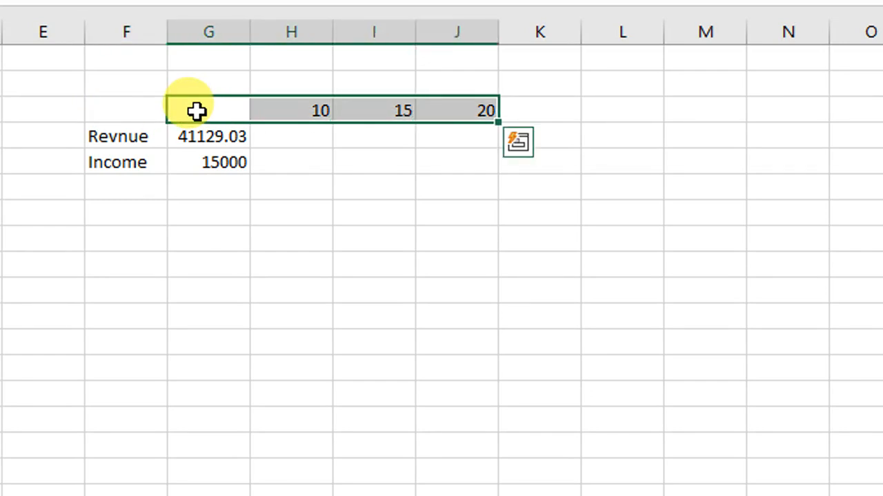
key(shift+Down)
key(shift+Down)
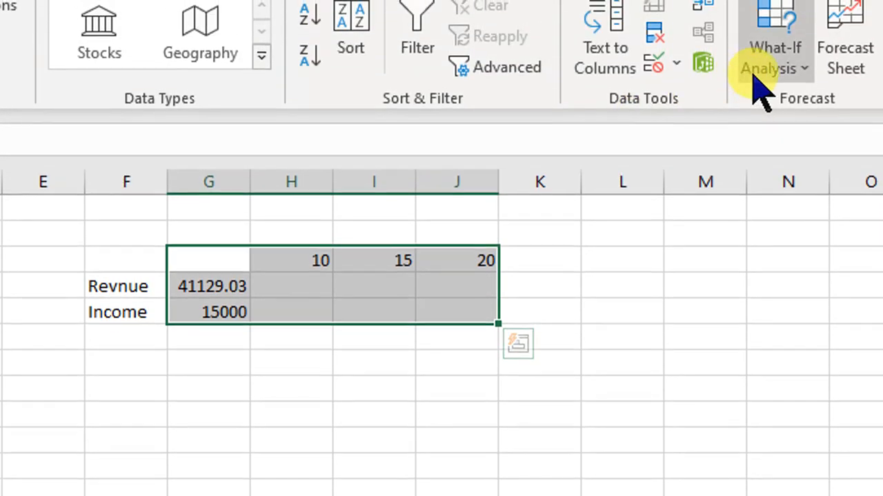
click(755, 81)
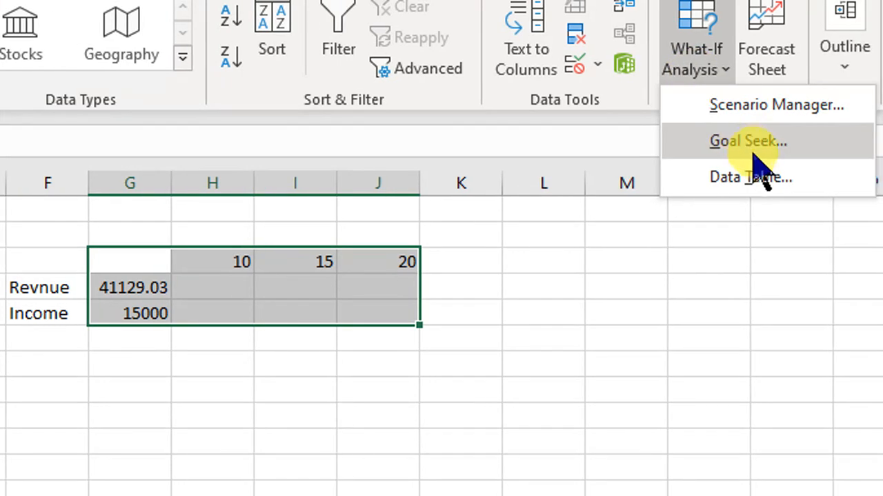
click(756, 177)
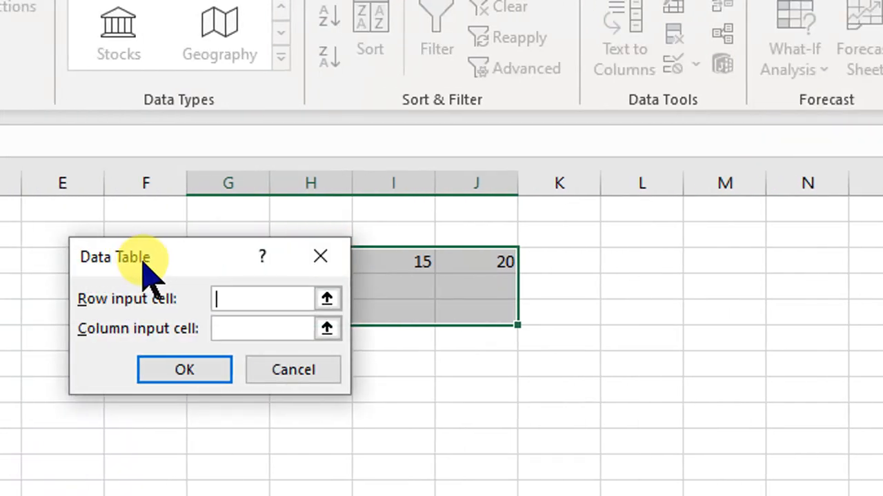
drag(143, 262, 660, 371)
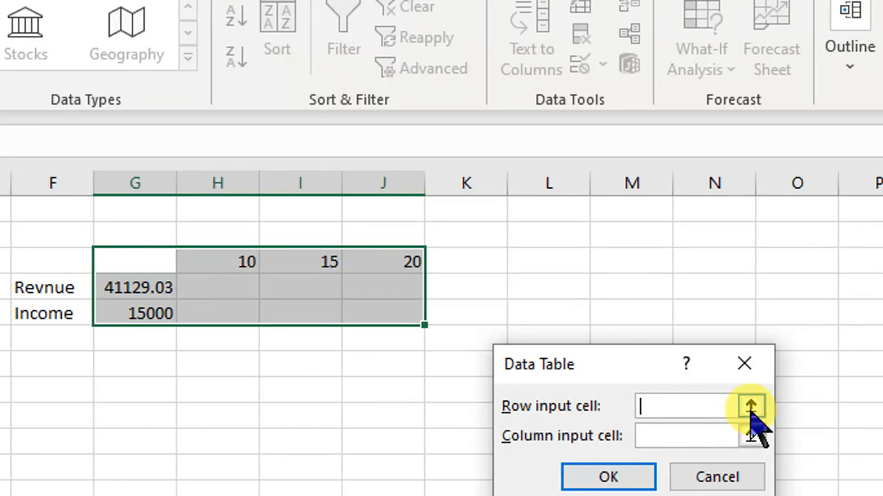
click(751, 407)
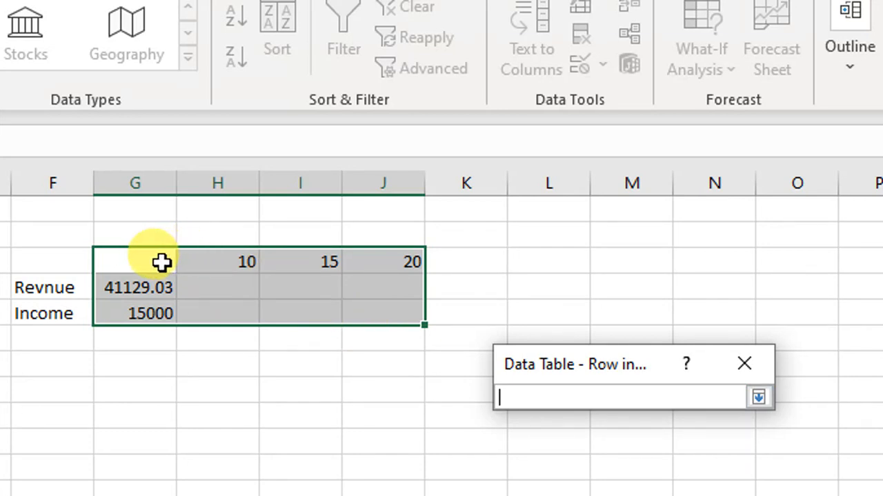
drag(162, 262, 375, 262)
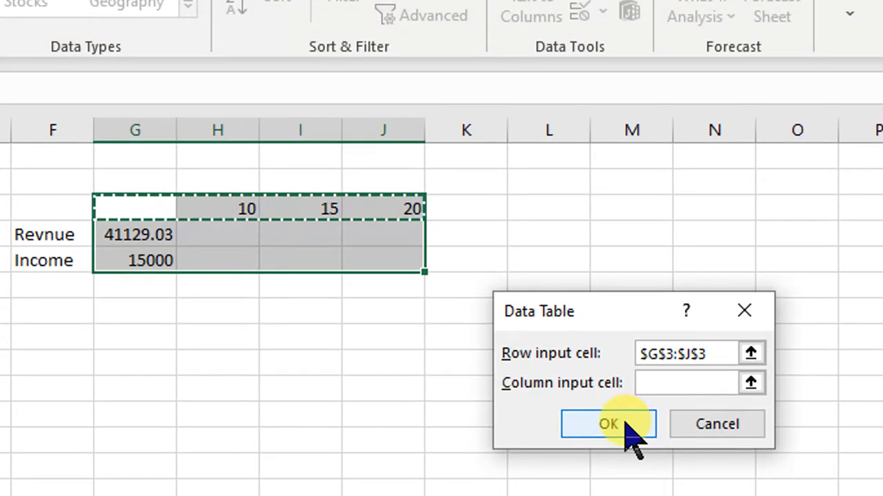
click(608, 424)
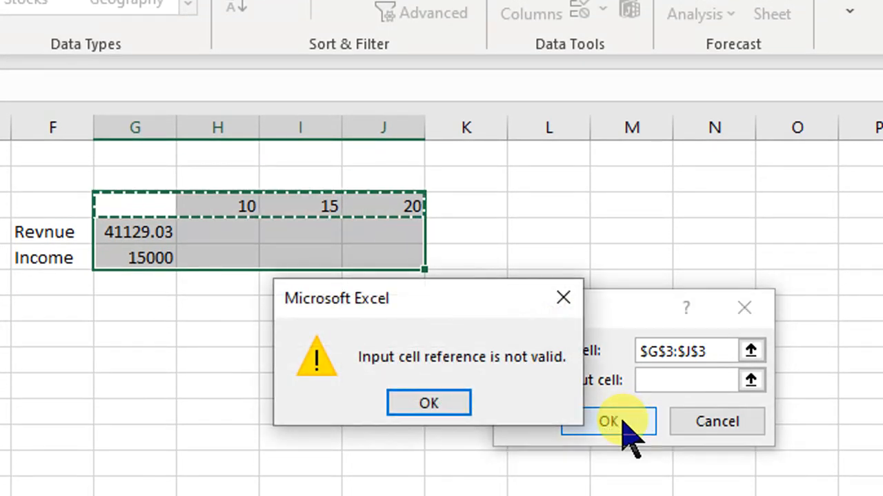
click(441, 405)
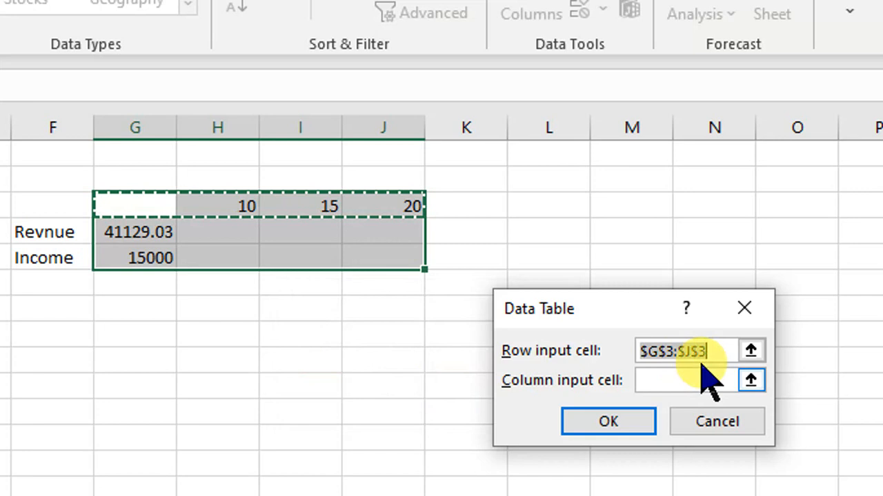
Try H3:J3 as the data table's row input cell, then cancel the data table.
click(752, 352)
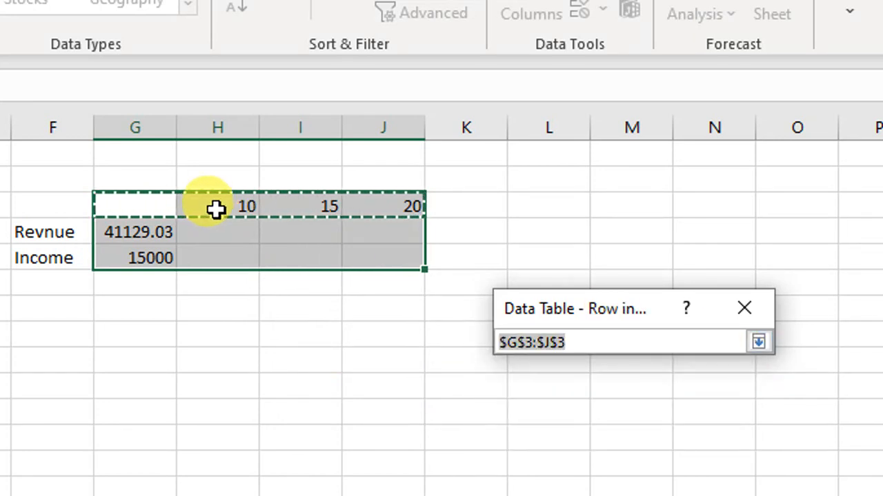
drag(217, 209, 396, 209)
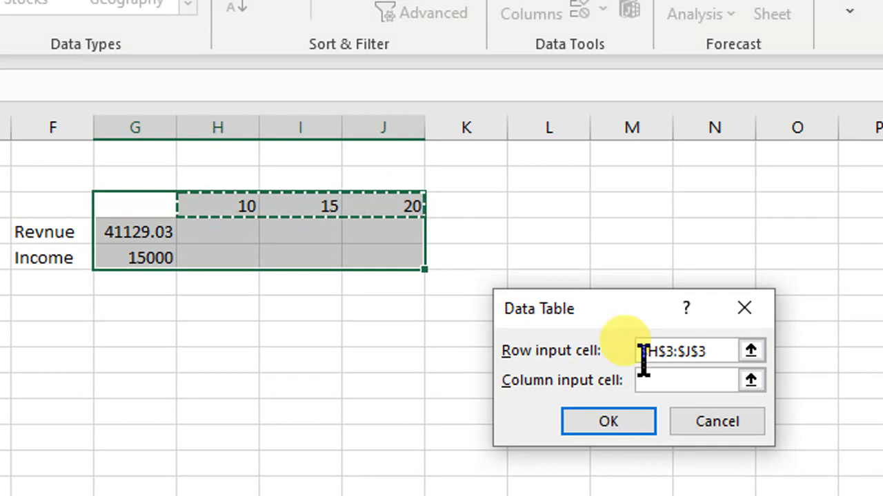
click(635, 419)
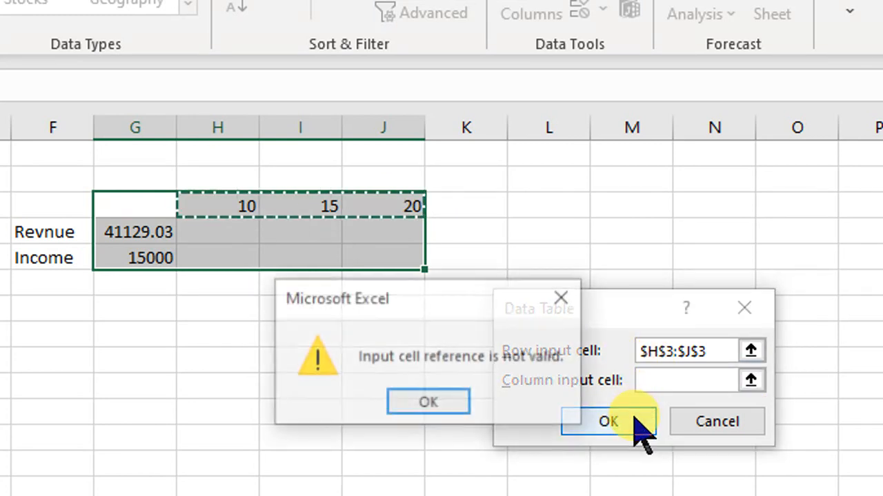
click(453, 407)
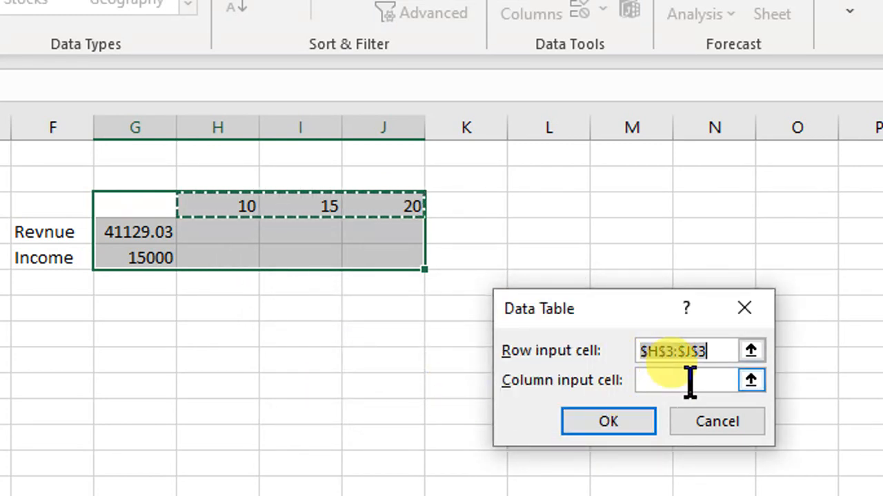
key(Escape)
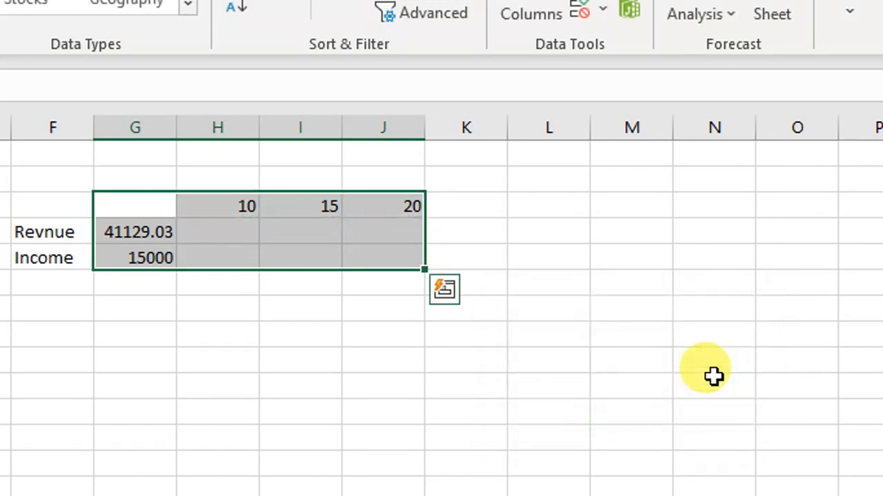
click(713, 376)
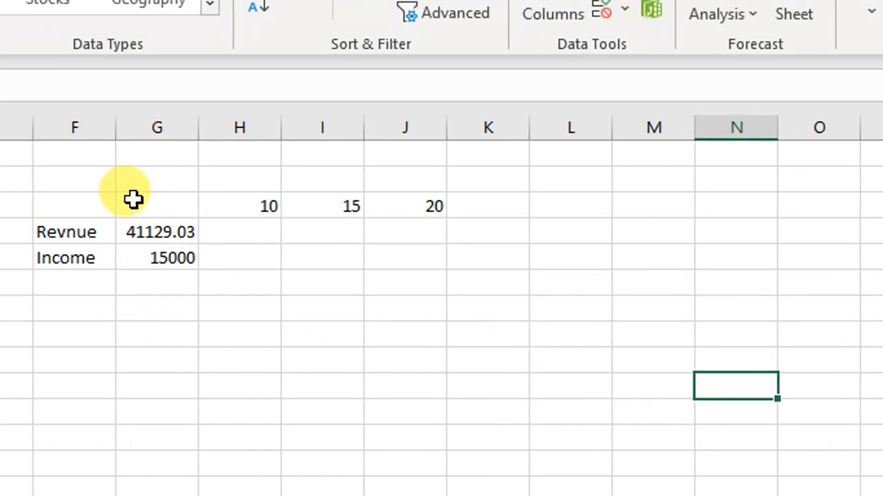
Create a what-if data table over G3:J5, using the price in B2 as the row input cell.
click(146, 206)
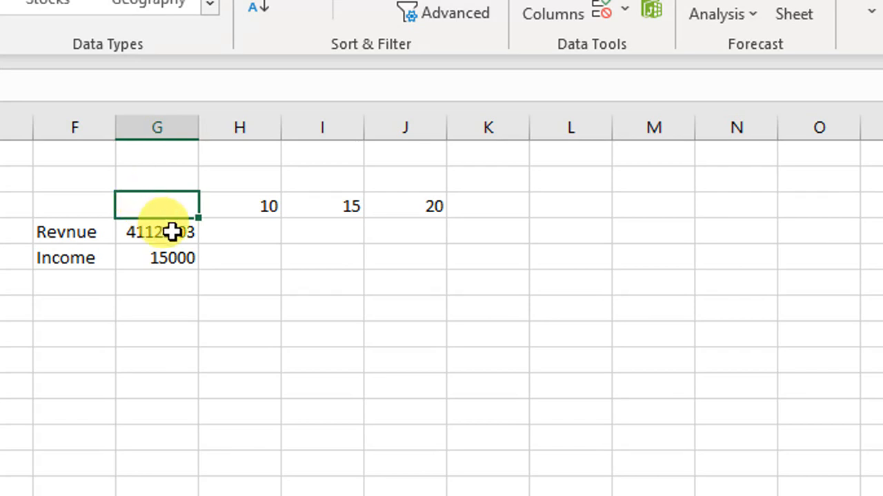
click(172, 231)
click(179, 258)
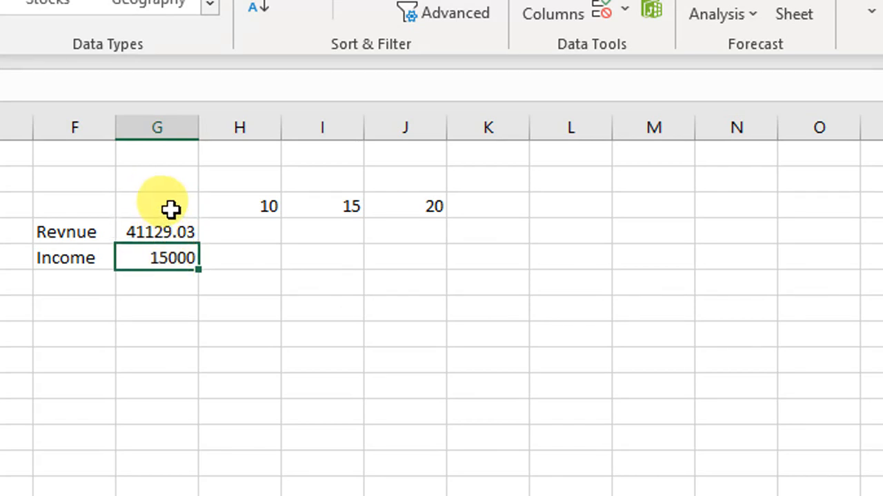
drag(172, 208, 405, 269)
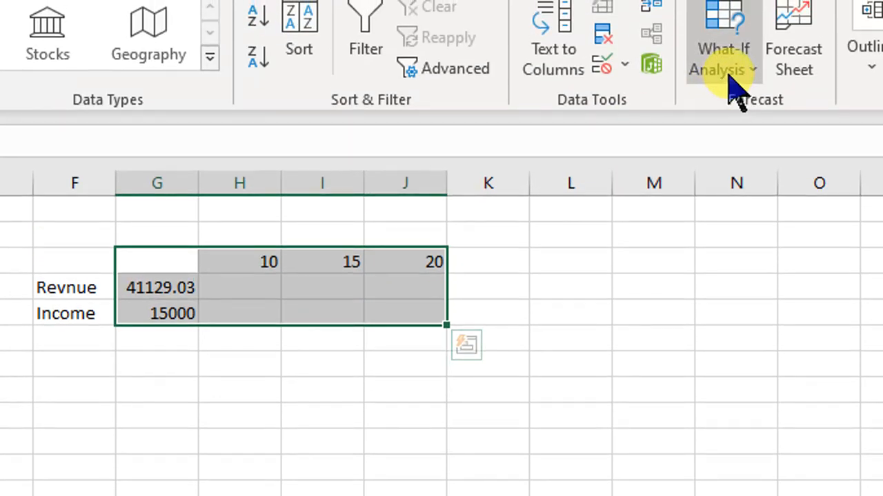
click(727, 15)
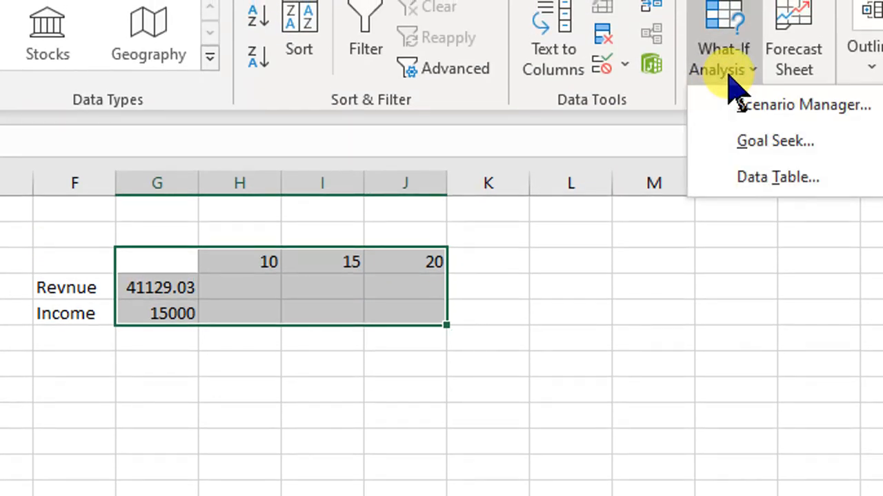
click(758, 181)
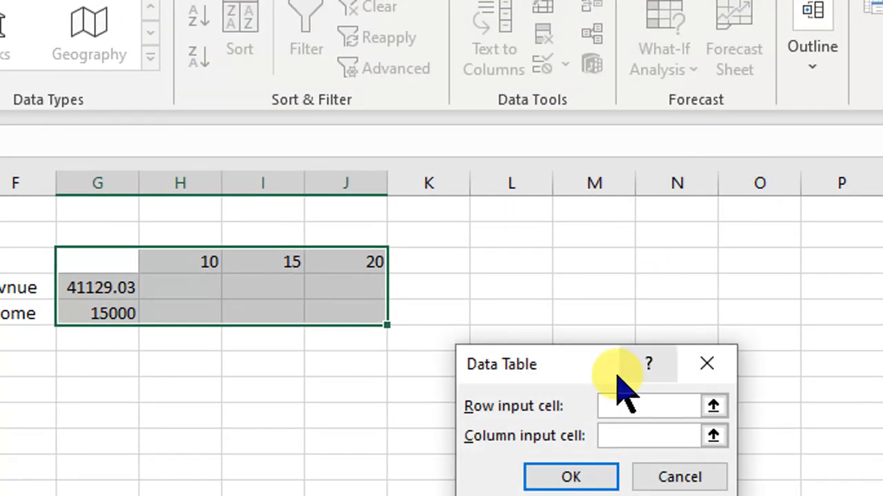
click(713, 403)
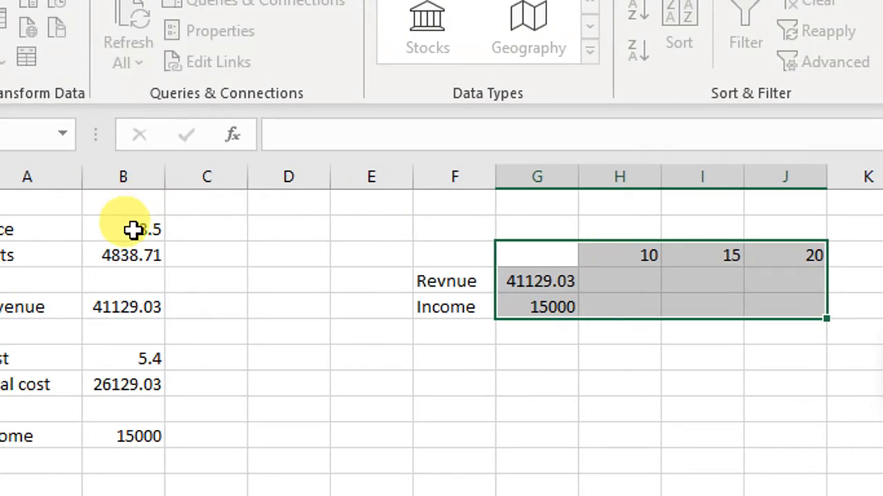
click(133, 230)
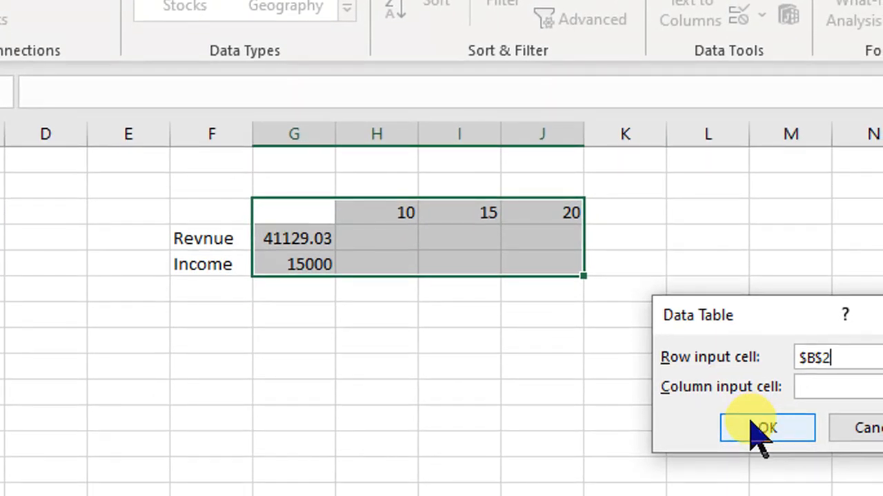
click(882, 465)
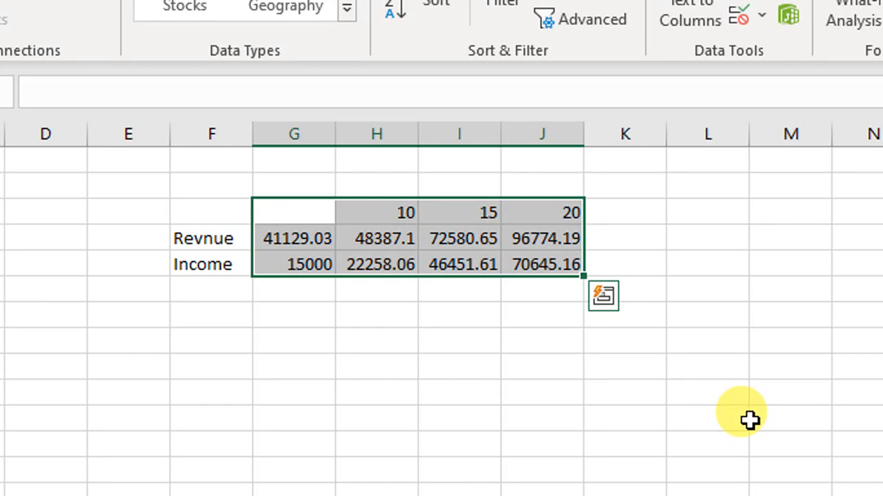
Examine the prices in H3 to J3, the input price in B2 and the filled data table.
click(373, 212)
click(448, 216)
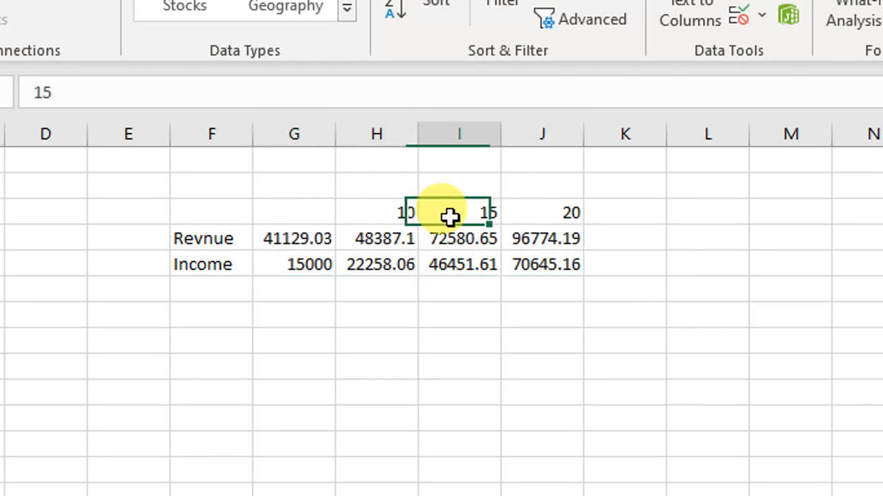
click(560, 217)
click(467, 213)
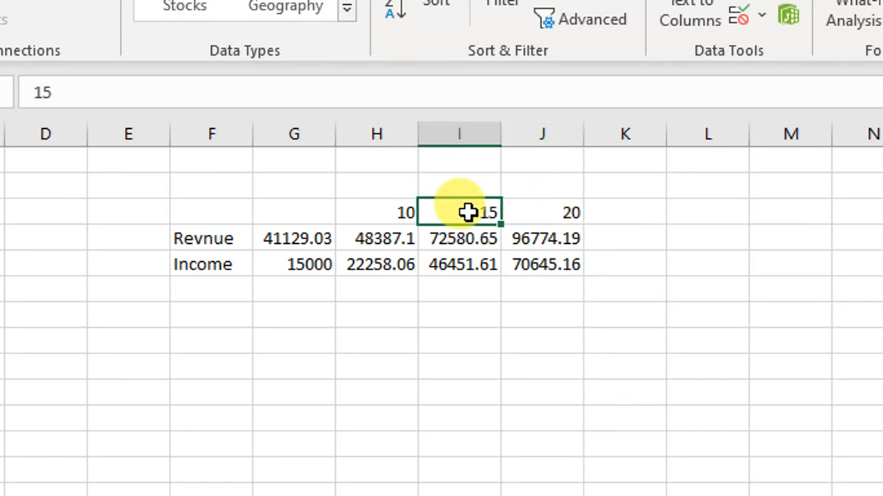
click(368, 211)
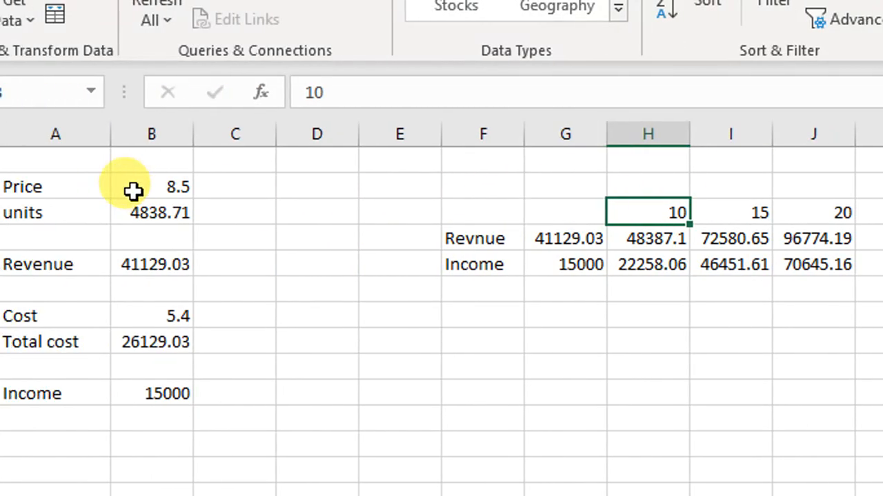
click(156, 187)
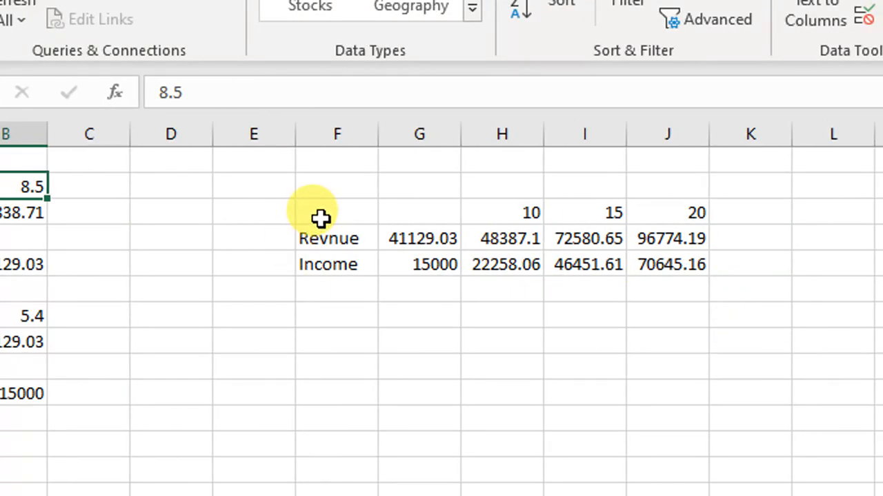
mouse_move(320, 219)
mouse_down()
mouse_move(532, 351)
mouse_move(741, 351)
mouse_up()
Enter the values 10, 15 and 20 down cells F8 to F10 for a column-oriented data table.
click(487, 343)
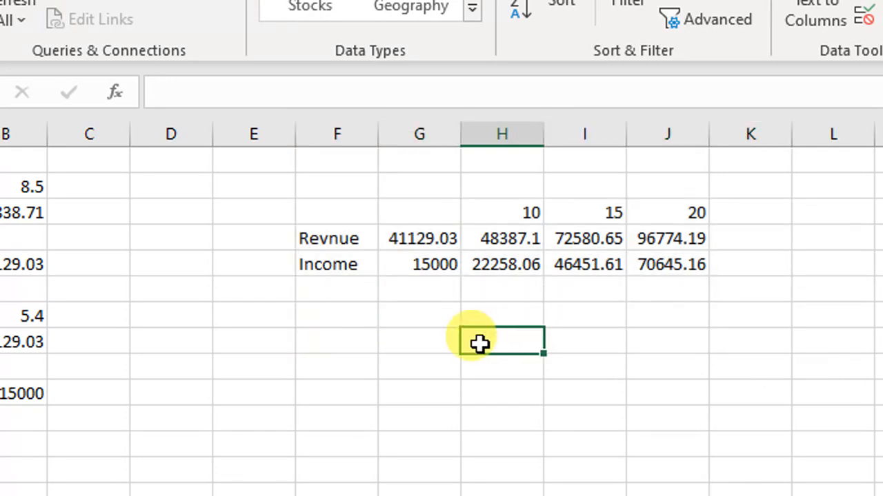
click(391, 343)
click(324, 339)
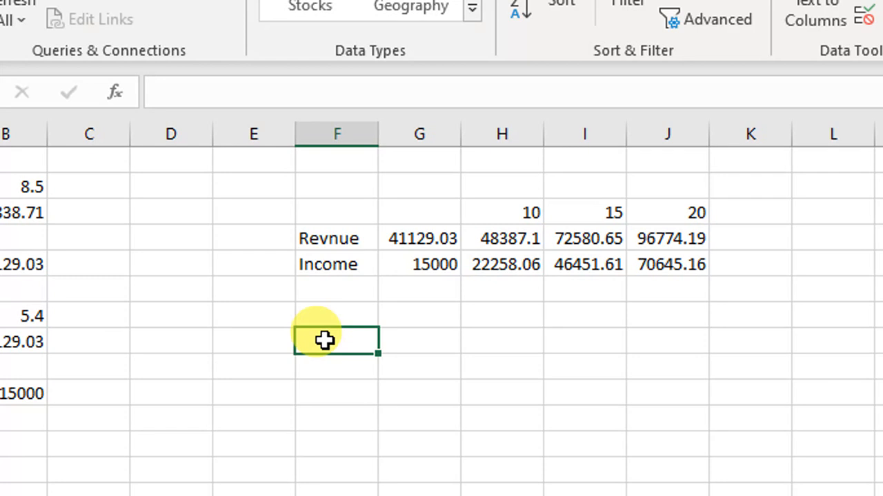
text(10)
key(Return)
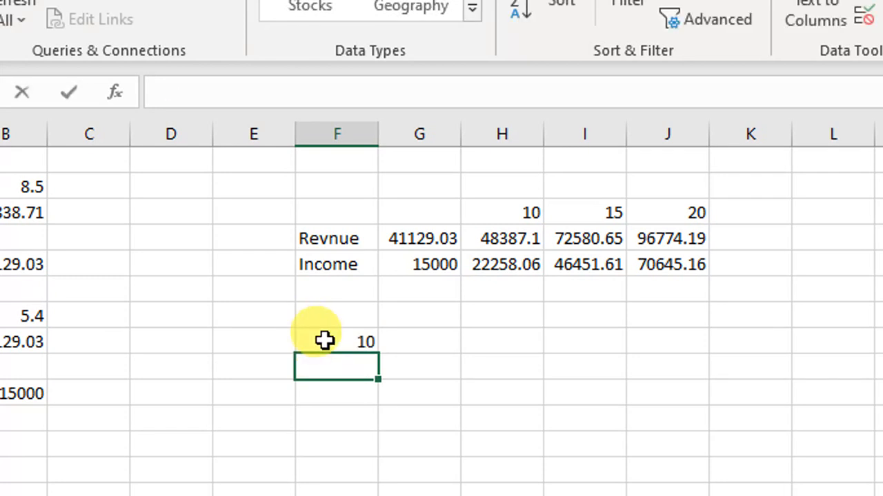
text(15)
key(Return)
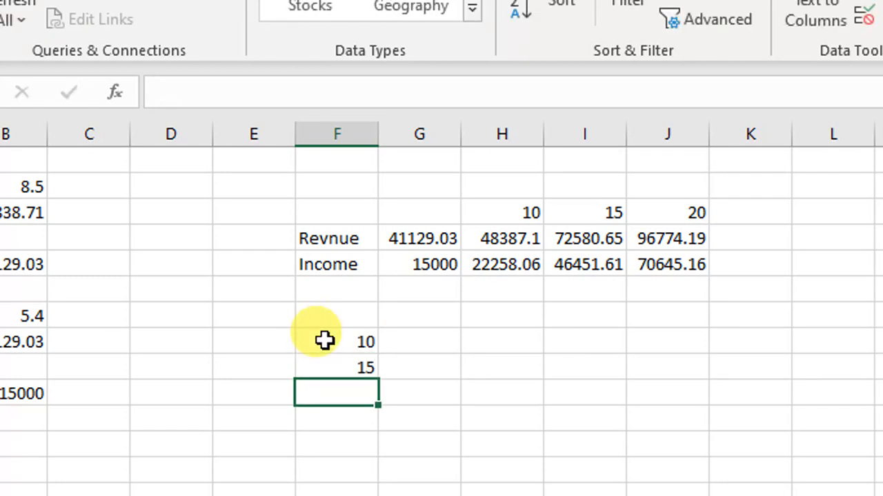
text(20)
key(Return)
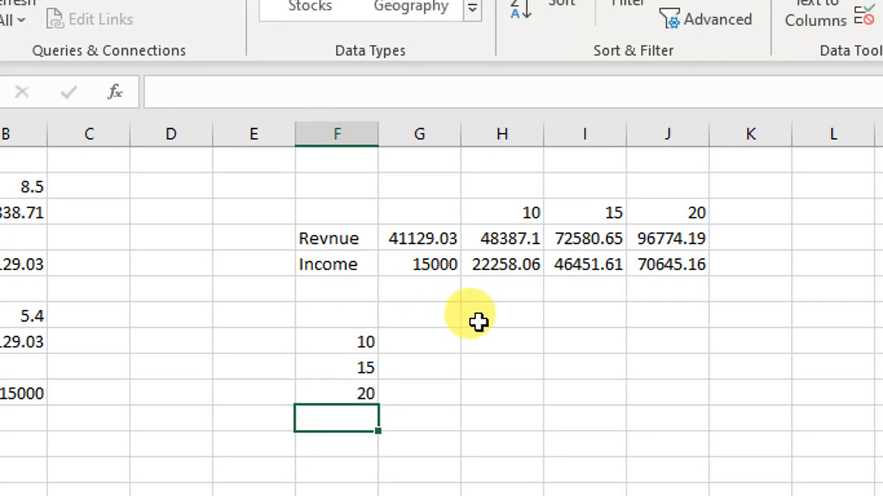
Enter the column headings Revnue in G6 and Income in H6 for the column-oriented data table.
click(450, 294)
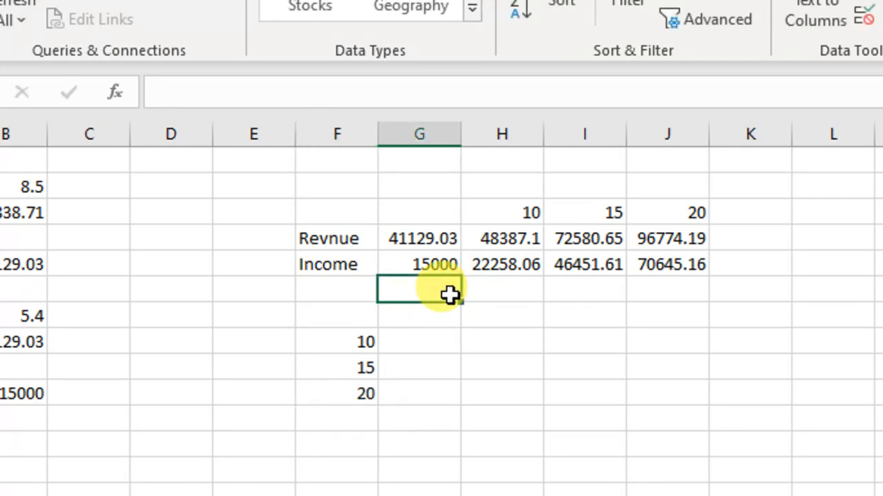
text(Revnue)
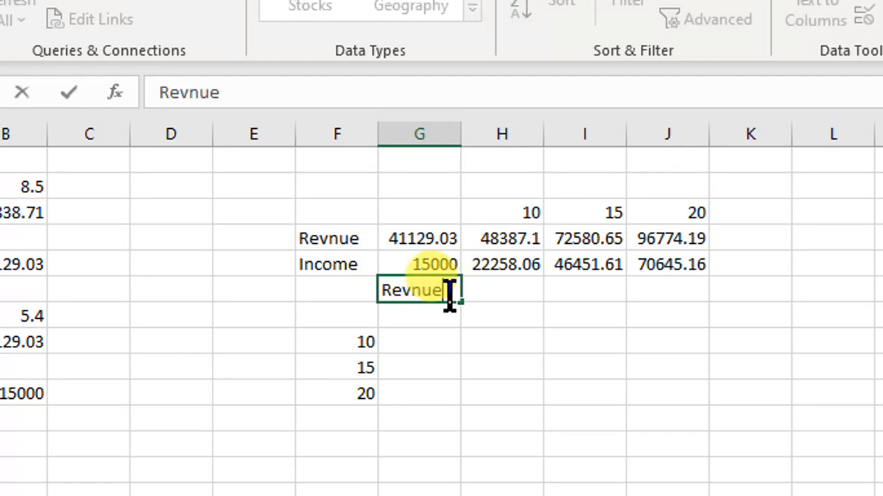
key(Tab)
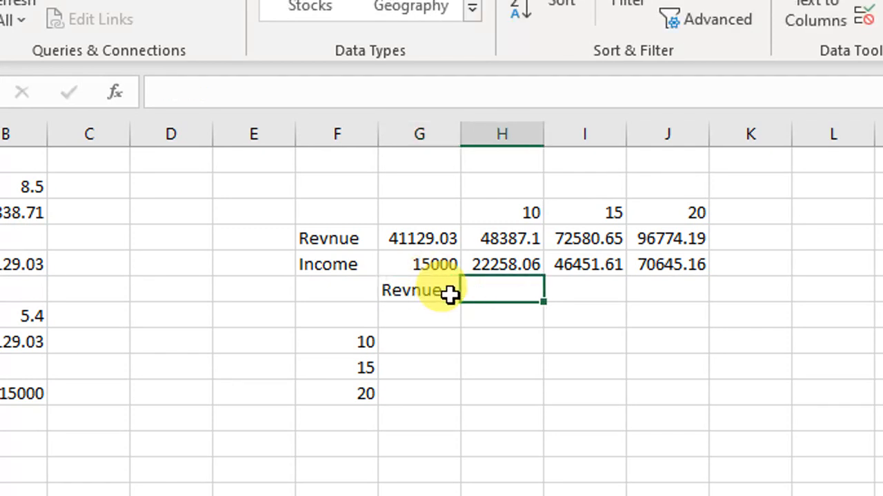
text(Income)
key(Return)
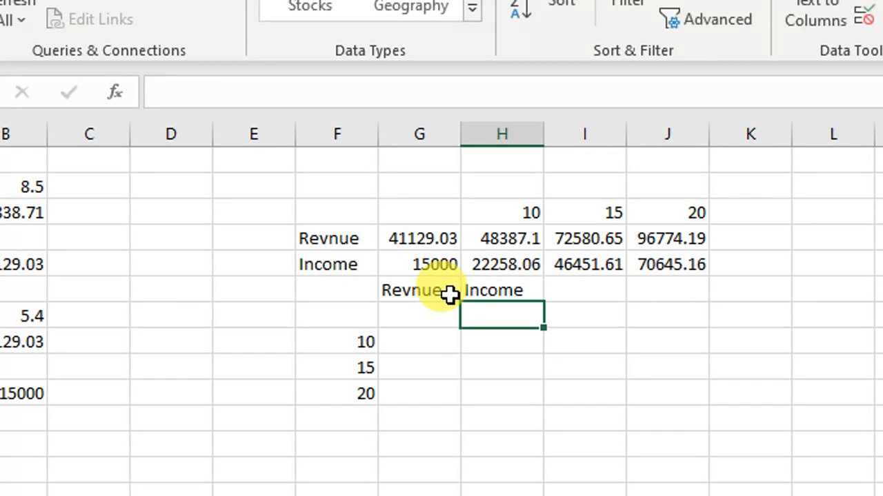
Link G7 to the revenue in B5 and H7 to the income in B10.
click(426, 332)
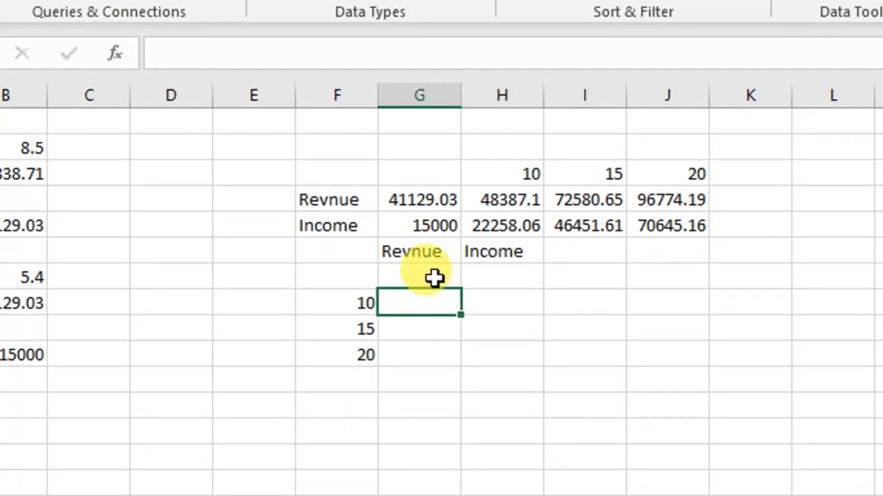
click(433, 278)
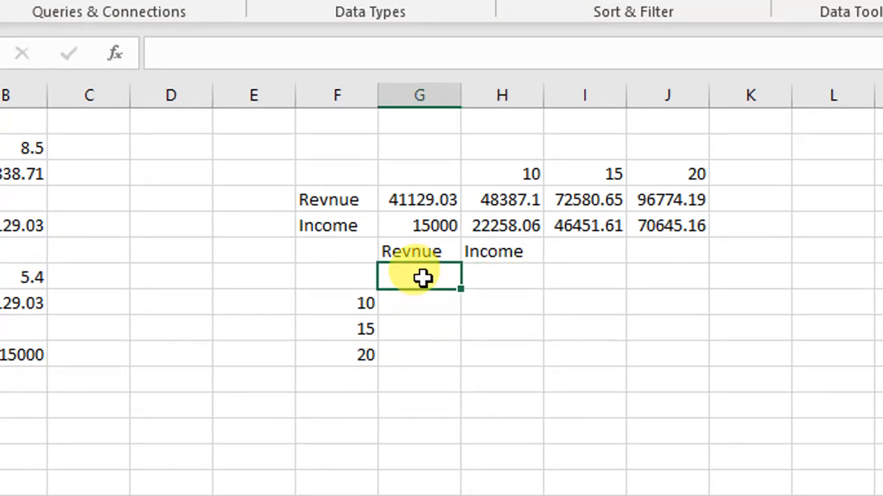
text(=)
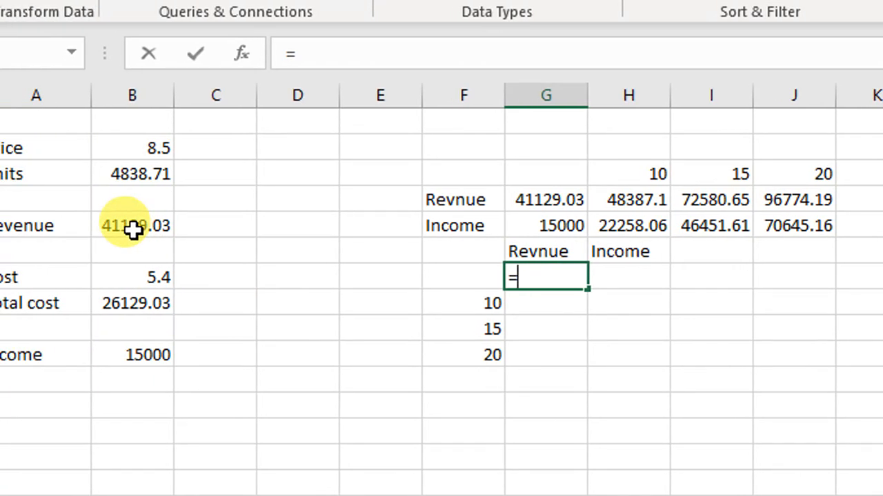
click(133, 228)
key(Return)
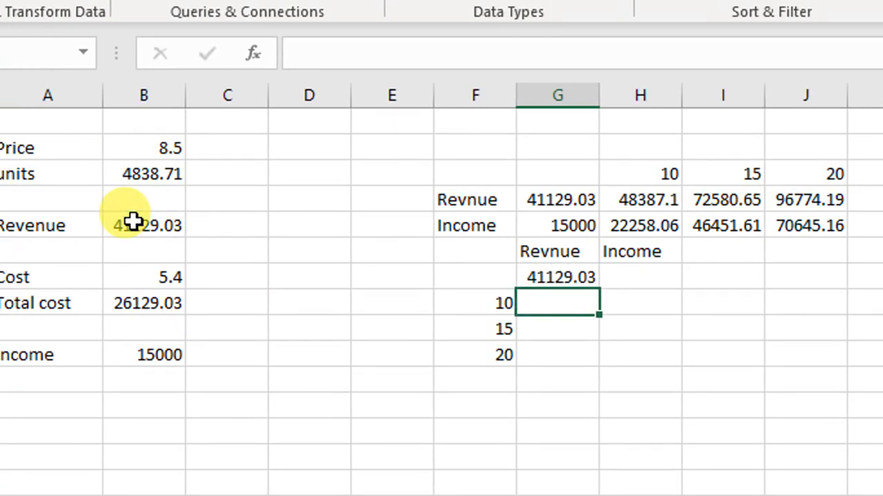
click(639, 275)
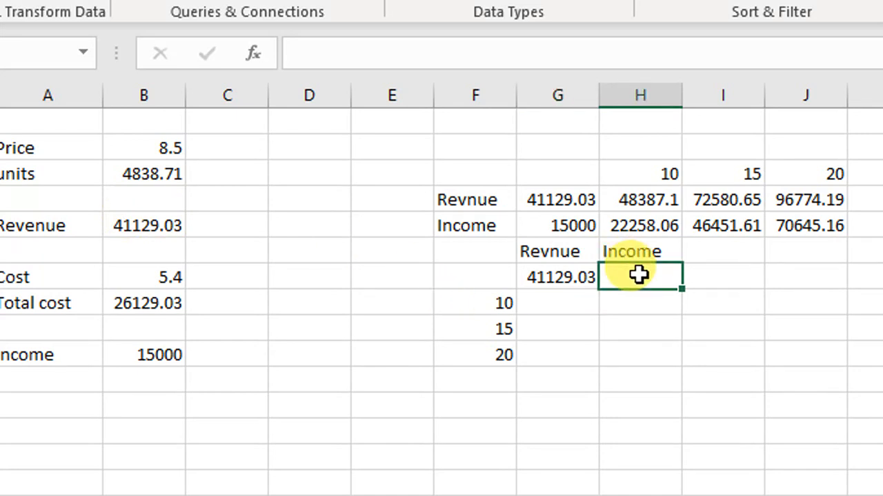
text(=)
click(171, 355)
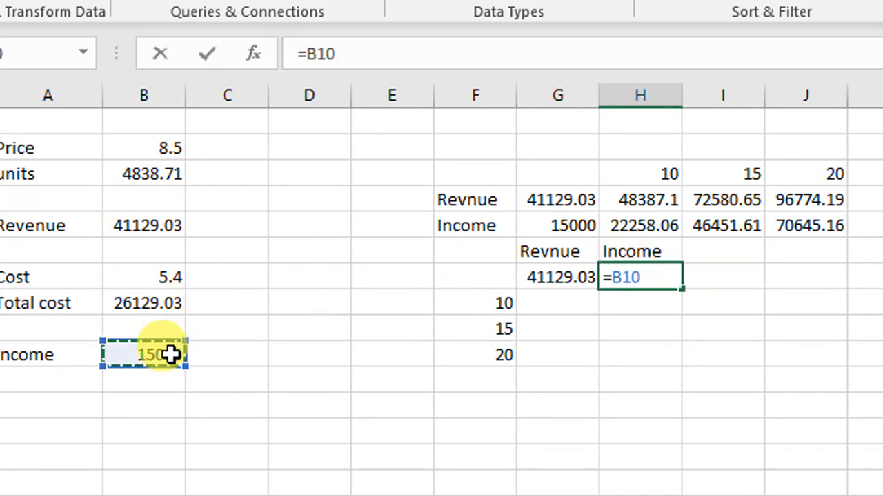
key(Return)
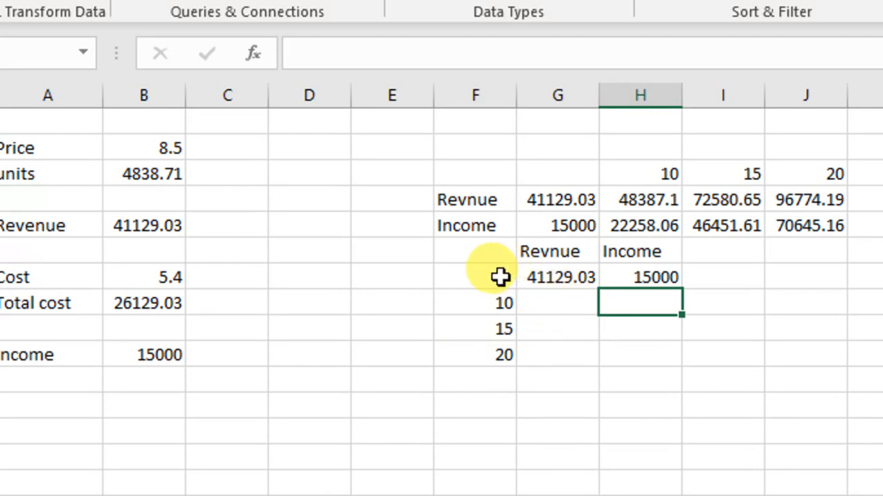
Create a what-if data table over F7:H10, using the price in B2 as the column input cell.
drag(500, 276, 619, 359)
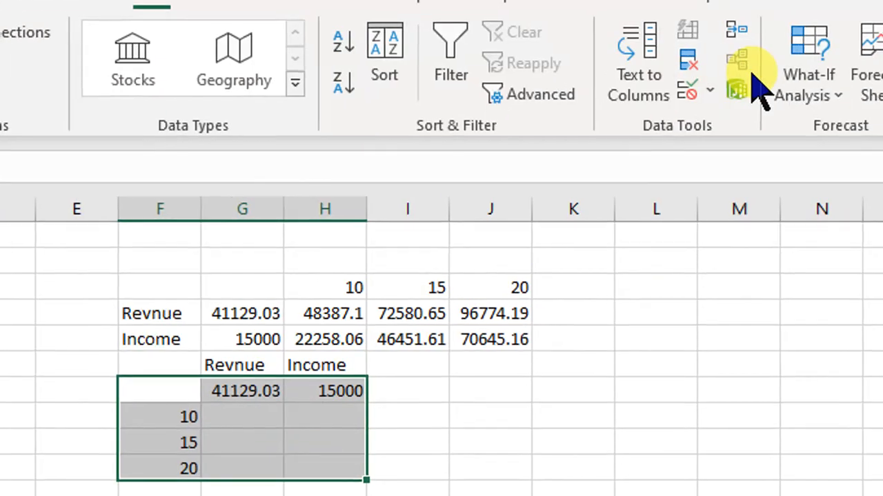
click(813, 89)
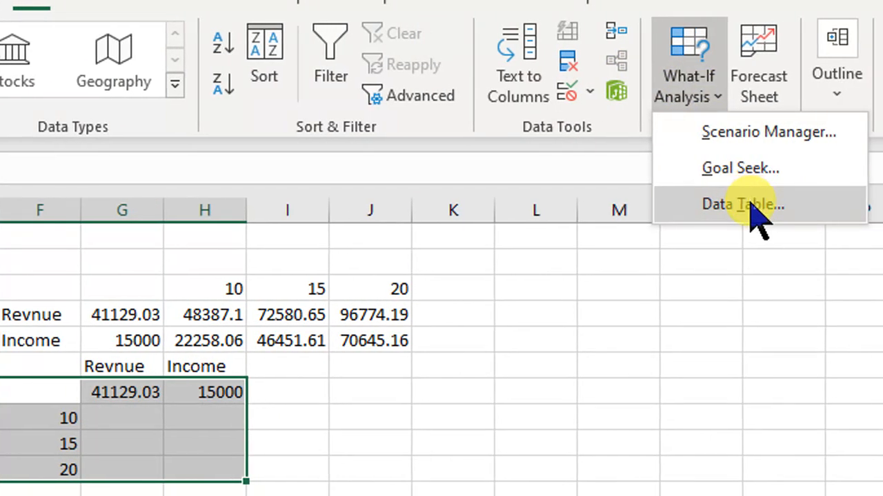
click(751, 204)
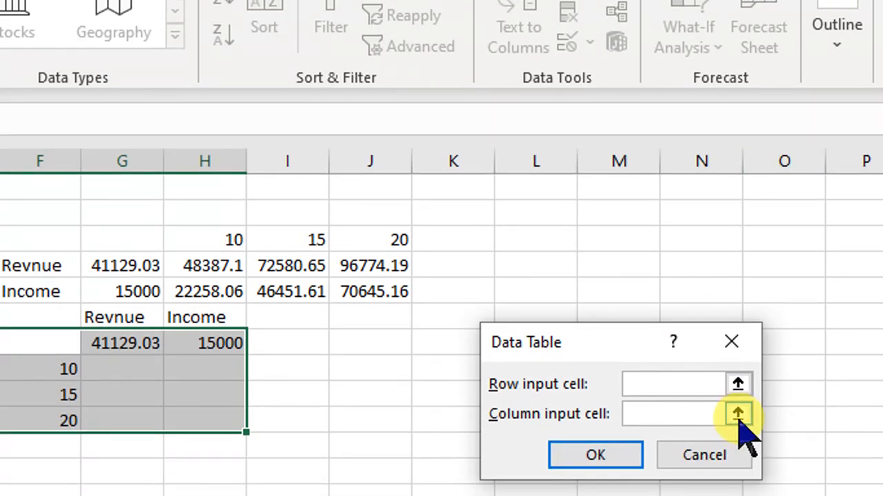
click(737, 462)
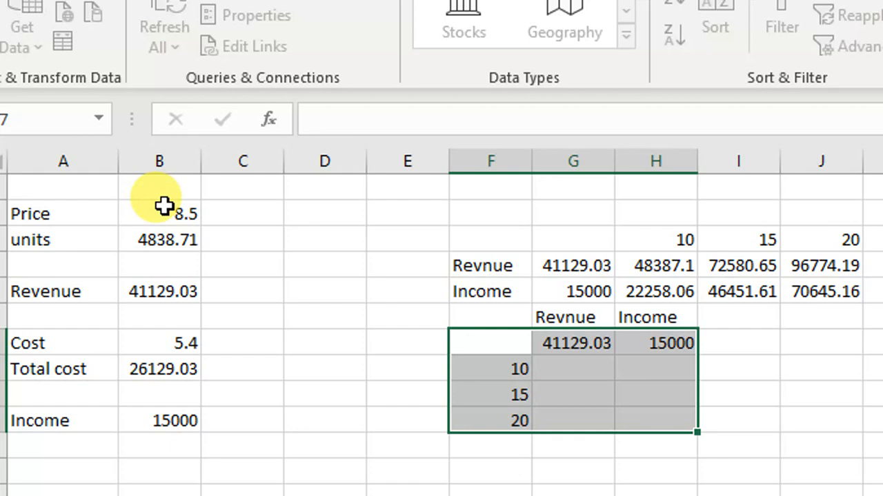
click(163, 212)
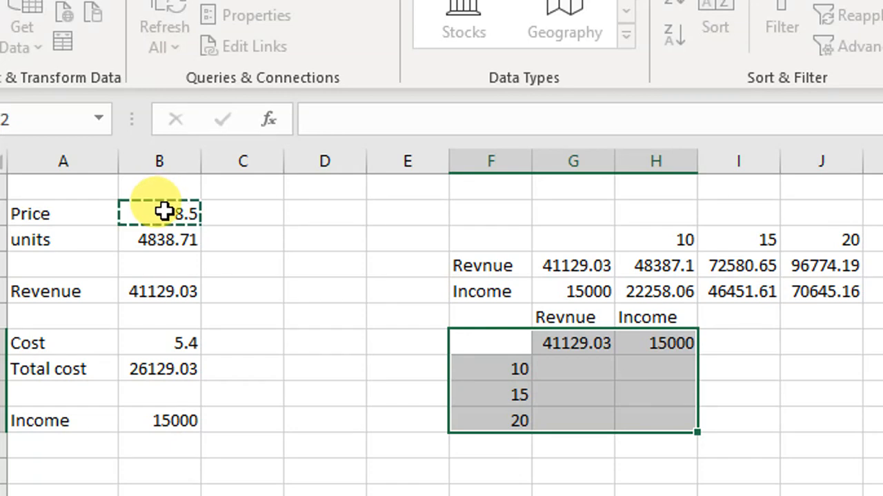
key(Return)
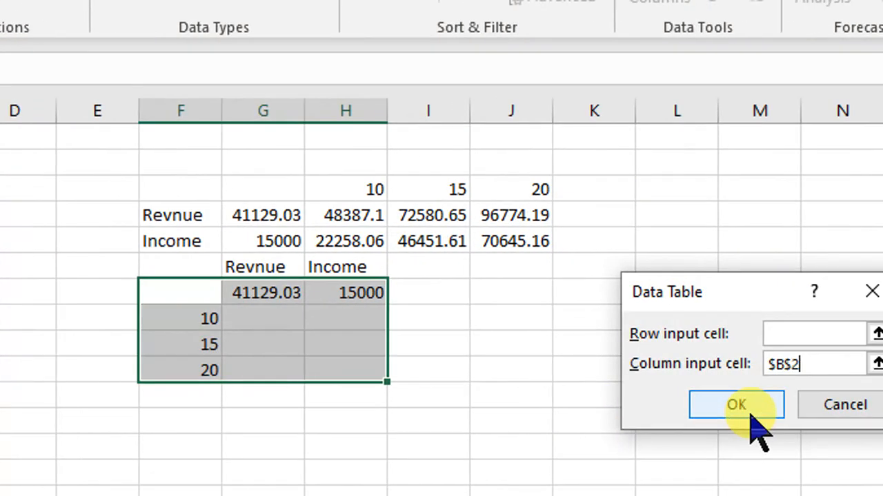
click(750, 413)
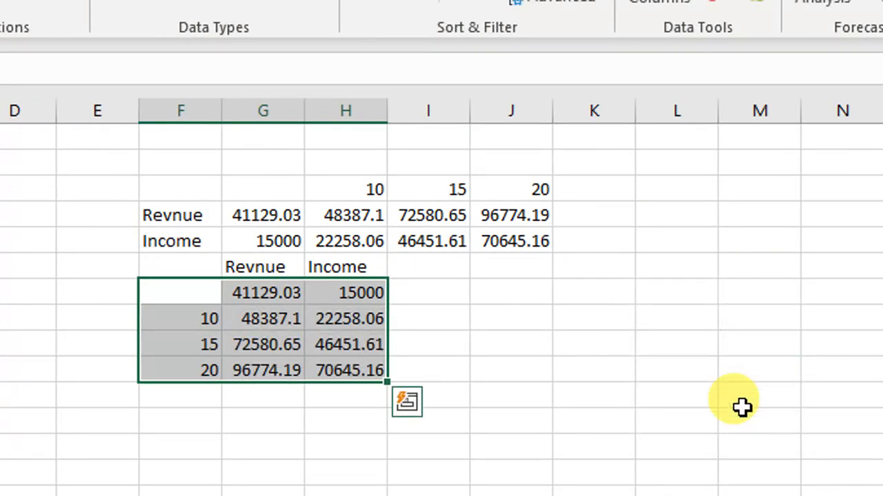
Set the price in B2 to 10 and compare the model's revenue and income with the data table's row for 10.
click(262, 318)
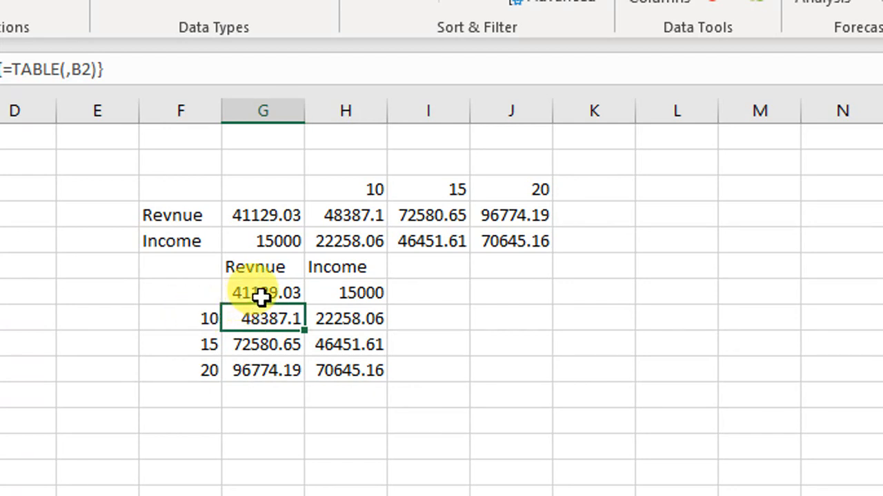
click(193, 324)
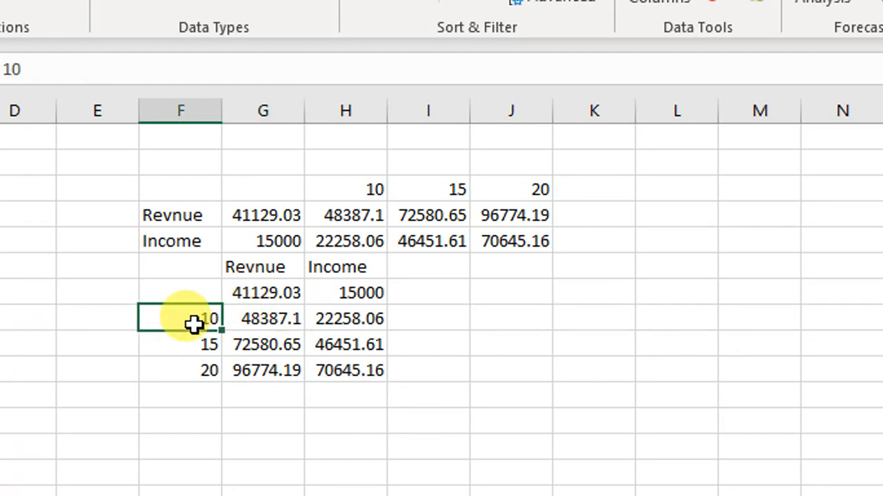
click(276, 325)
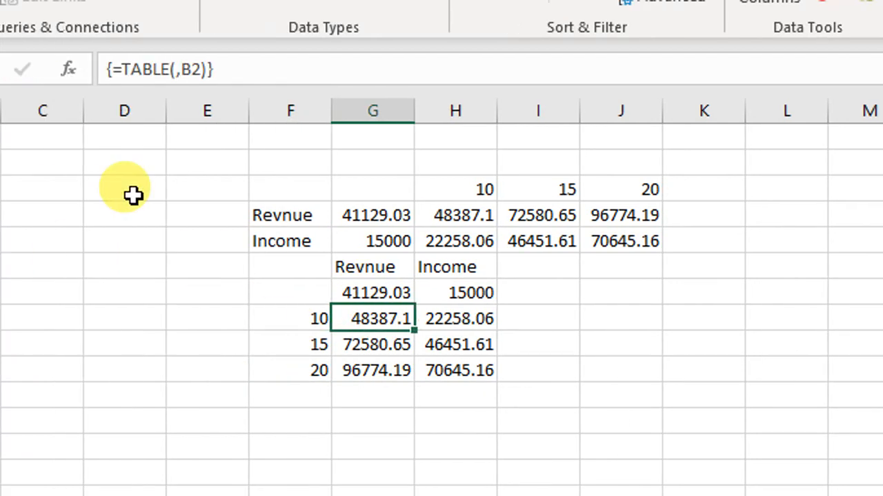
click(131, 164)
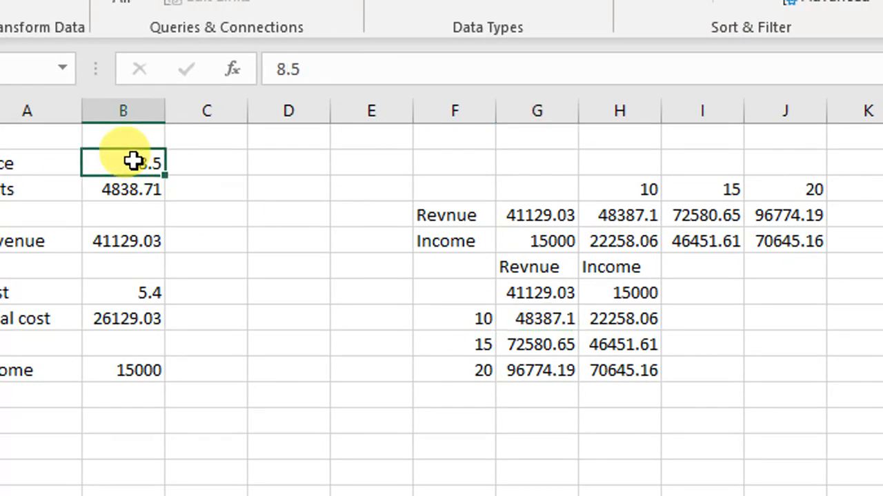
text(10)
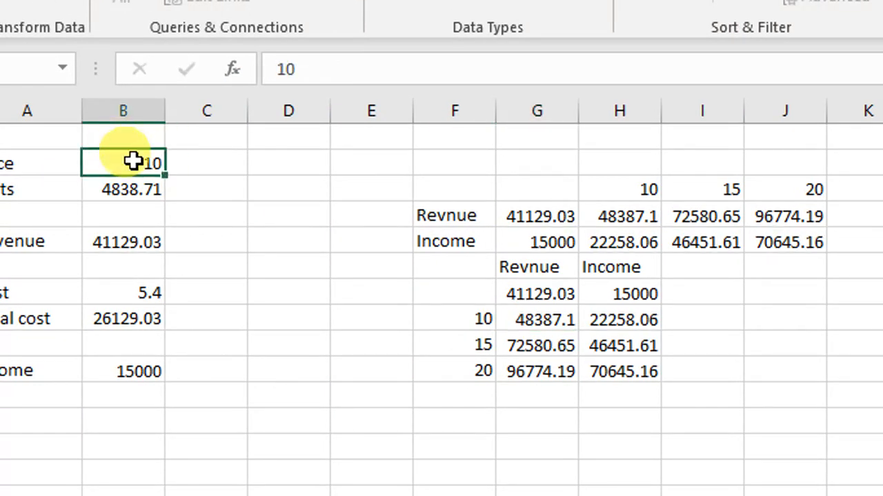
key(Return)
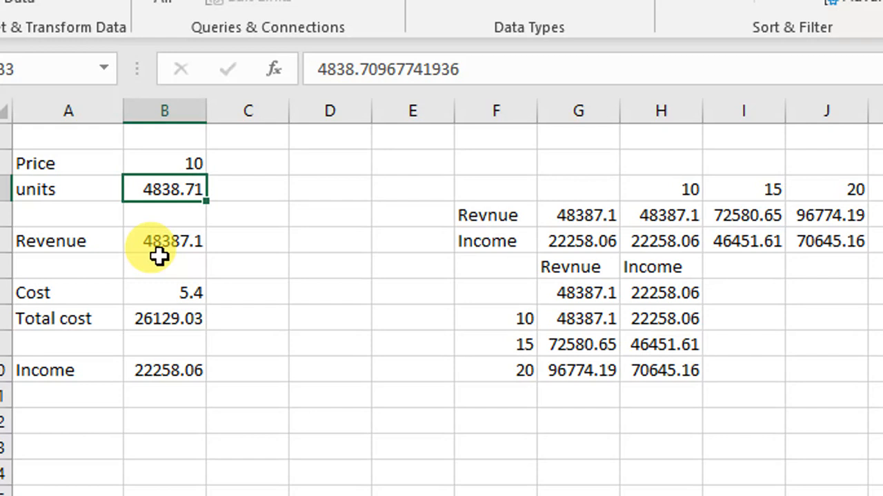
click(183, 387)
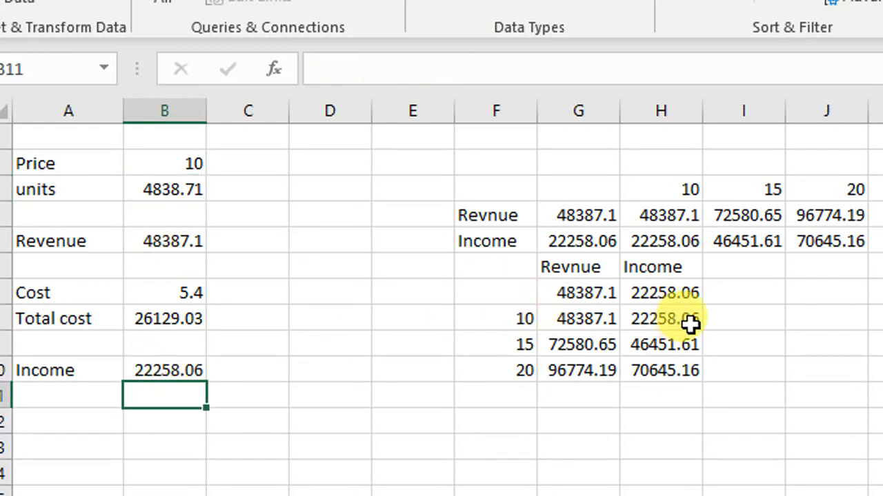
click(669, 296)
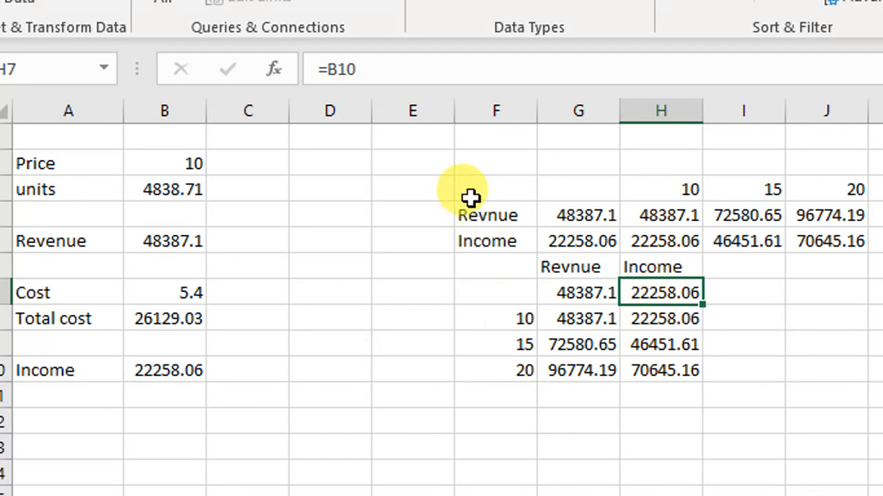
Insert five blank columns before column F to shift both data tables away from the model.
drag(470, 106, 851, 117)
drag(750, 118, 750, 117)
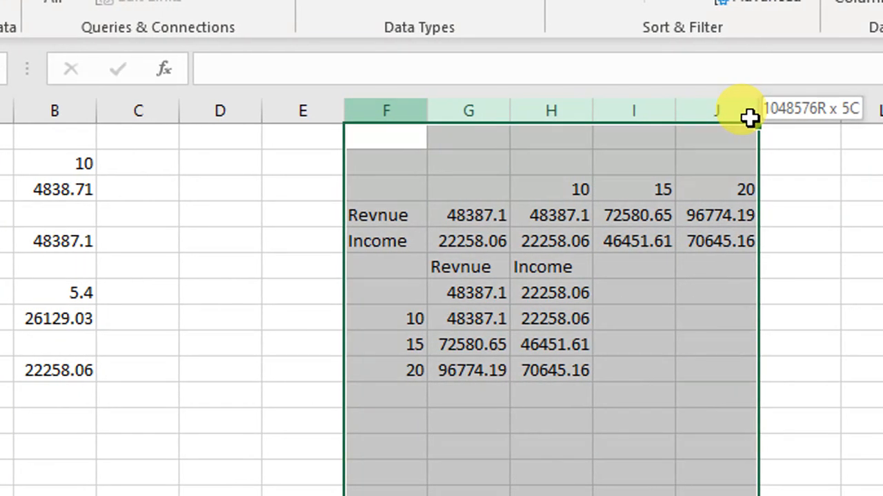
right_click(522, 213)
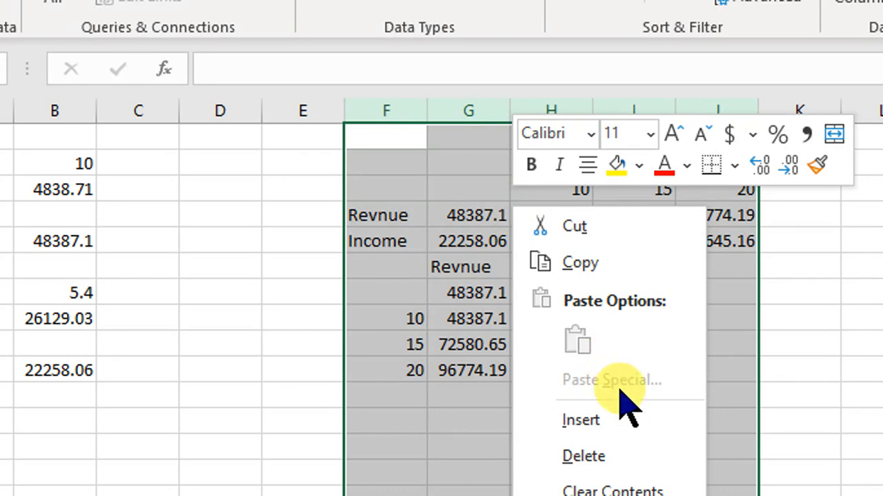
click(633, 419)
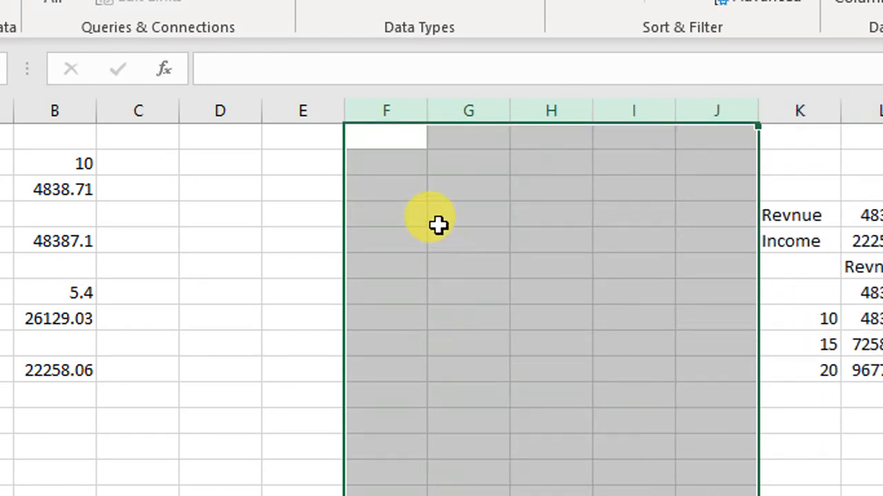
click(319, 113)
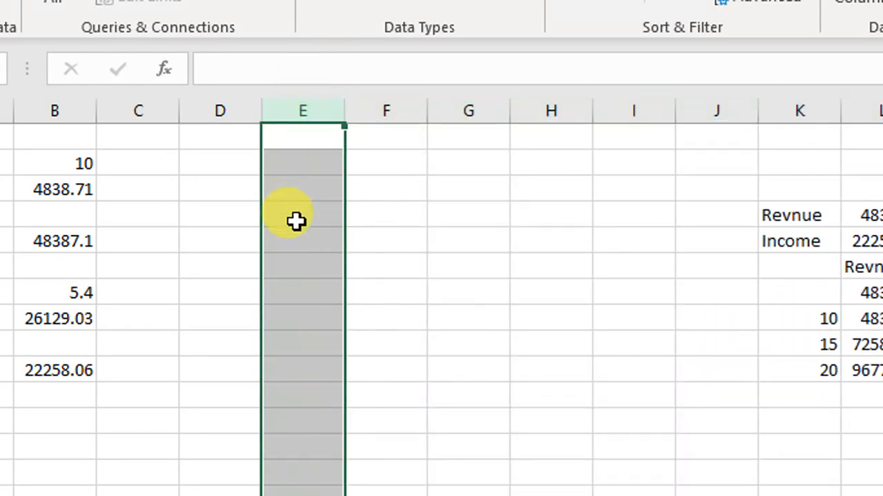
click(297, 218)
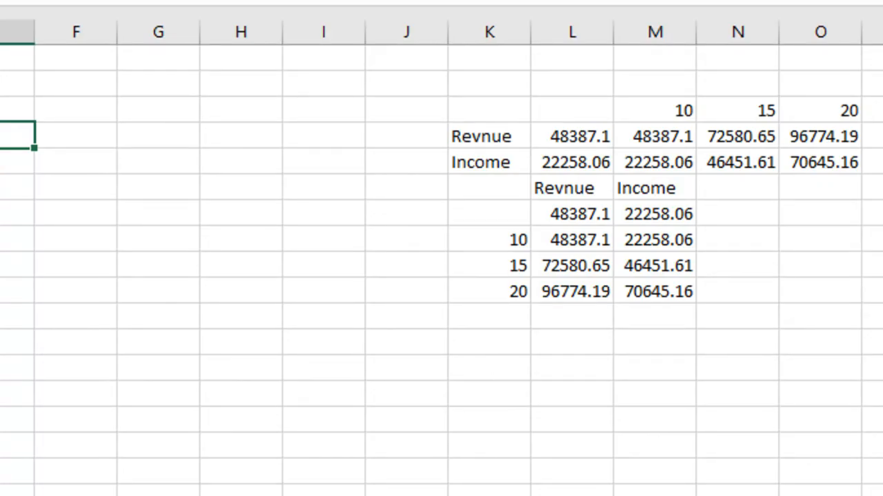
Enter the prices 12, 14 and 16 across E3:G3 as the row headings of a two-variable table.
click(23, 110)
click(133, 112)
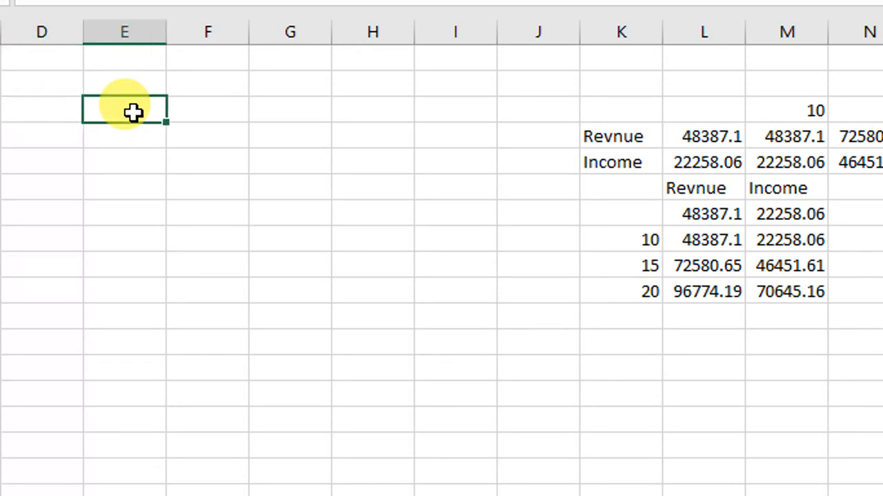
text(12)
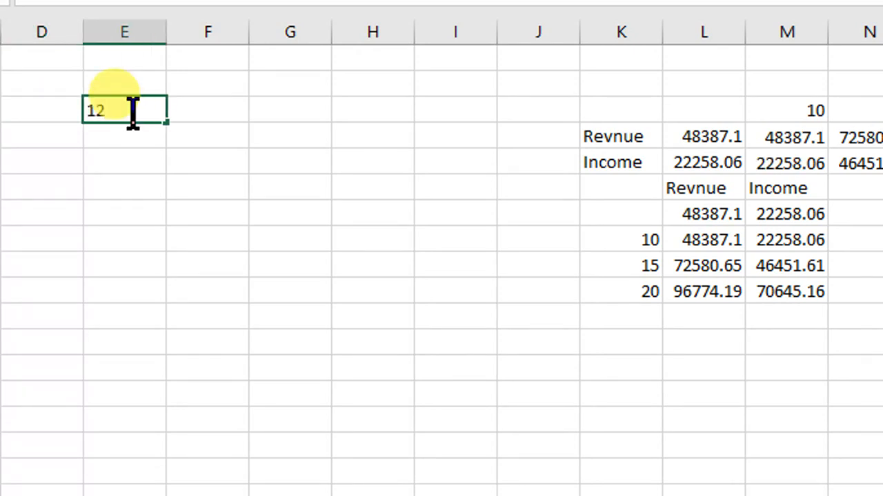
key(Tab)
text(14)
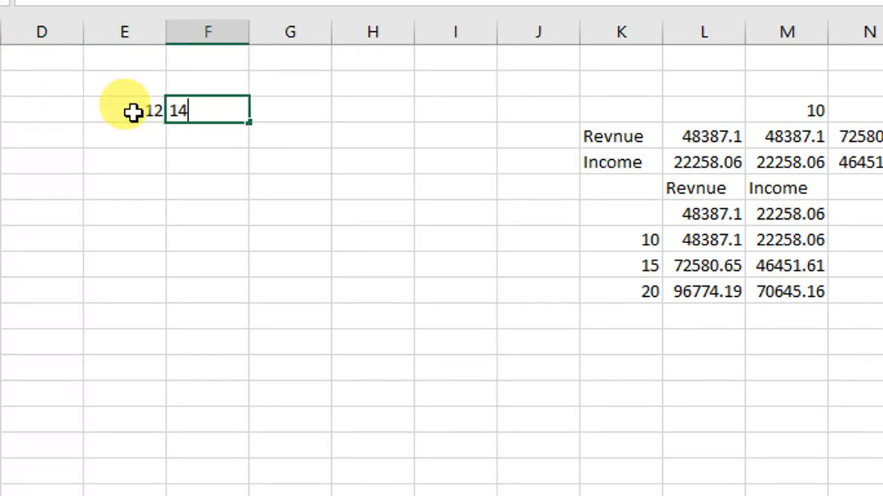
key(Tab)
text(16)
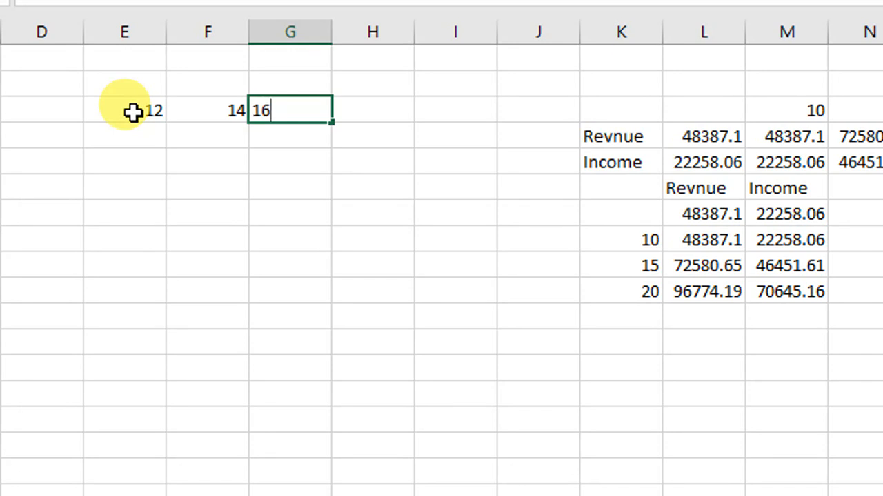
key(Return)
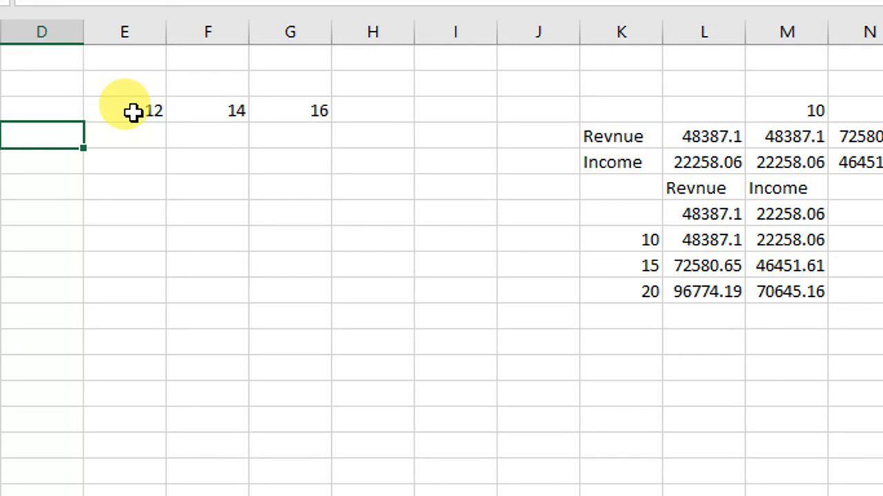
Enter the unit costs 3.5, 5.9 and 7.8 down D4:D6 as the table's column headings.
text(3.5)
key(Return)
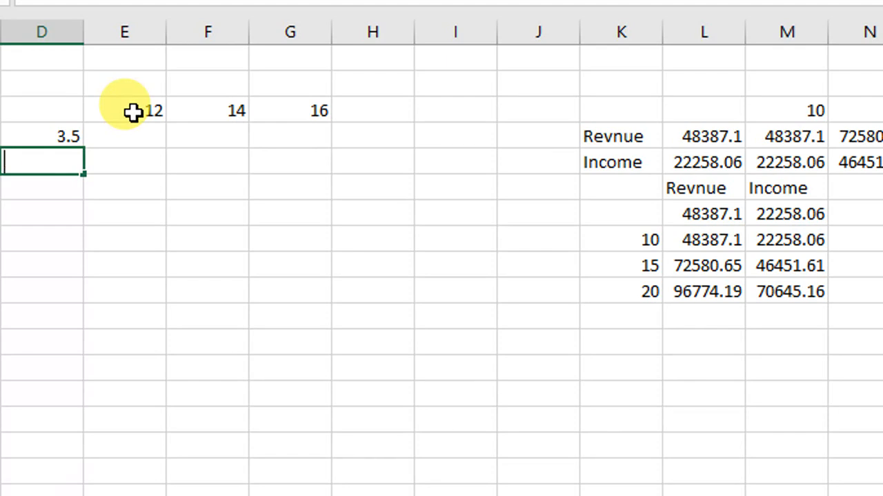
text(5.9)
key(Return)
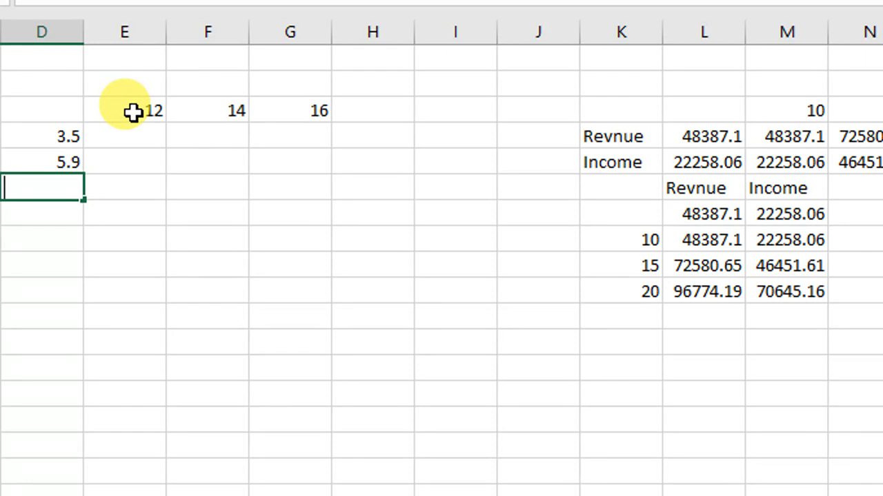
text(7.8)
key(Return)
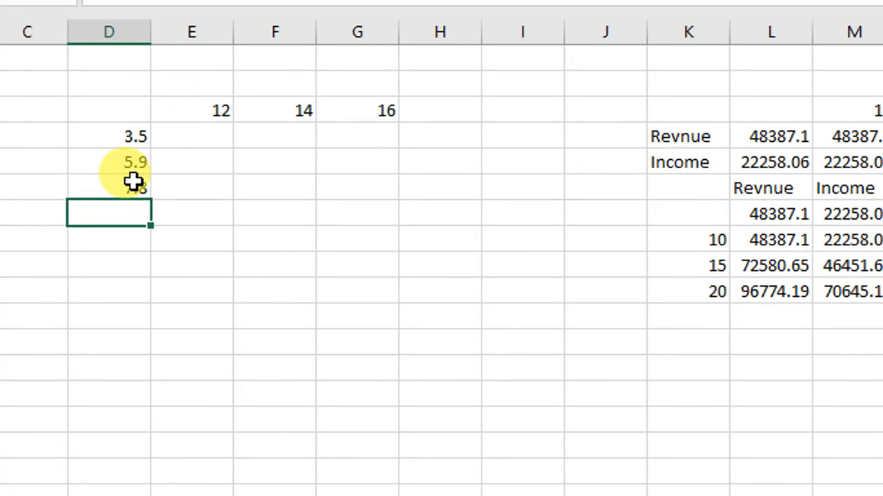
Link the table's corner cell D3 to the income in B10.
click(182, 144)
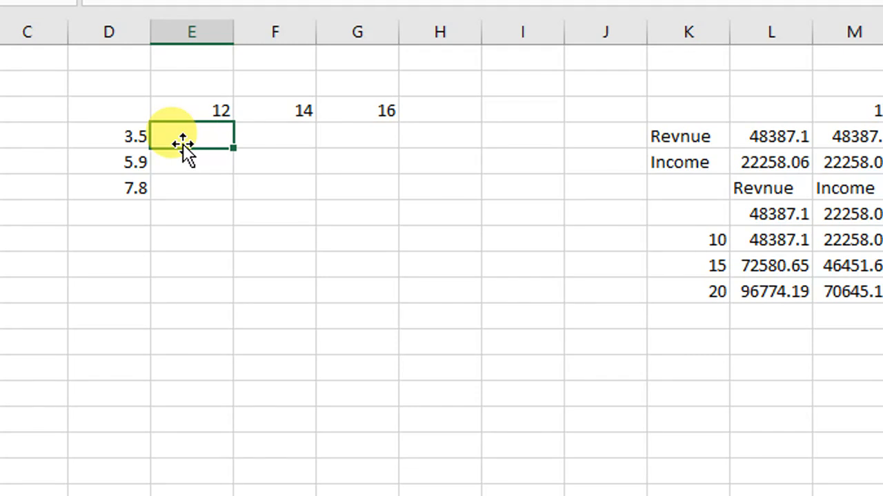
click(130, 108)
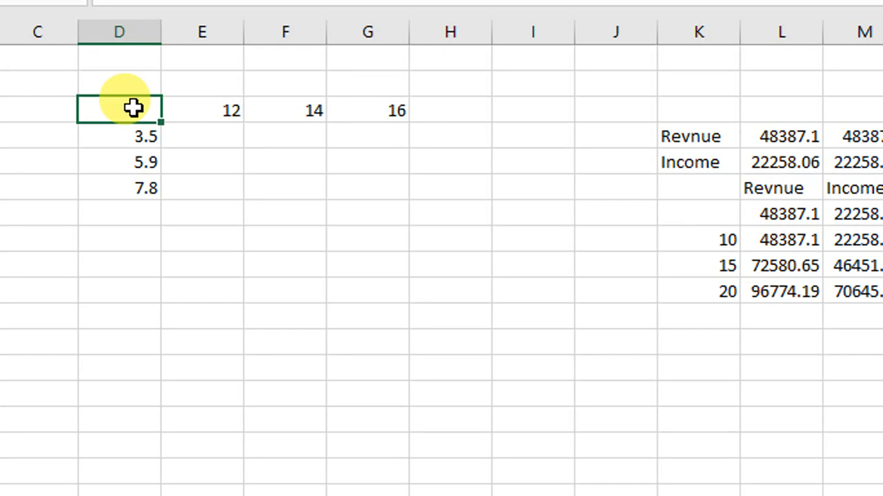
text(=)
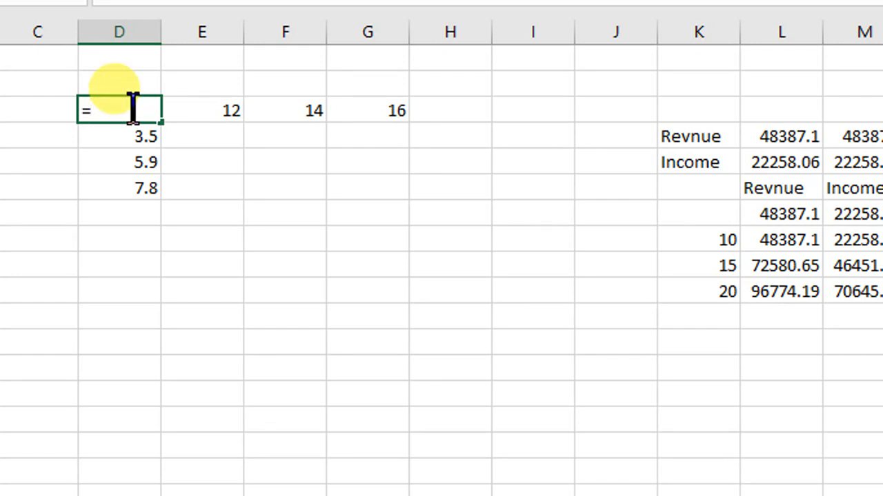
scroll(124, 211, left, 2)
click(133, 291)
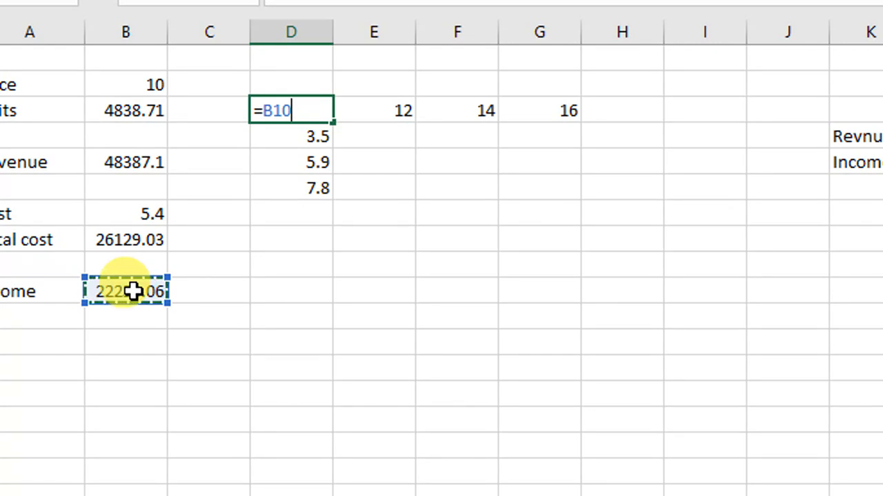
key(Return)
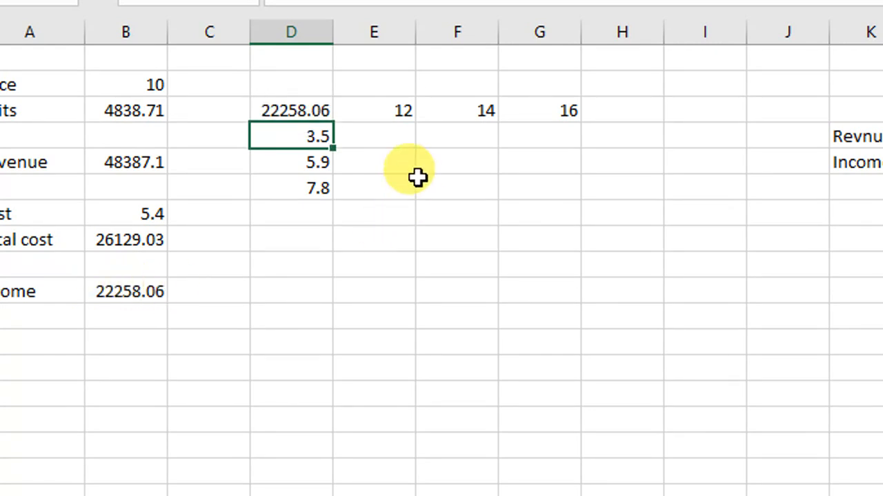
Create a what-if data table over D3:G6 with the price in B2 as row input and the cost in B7 as column input.
click(390, 142)
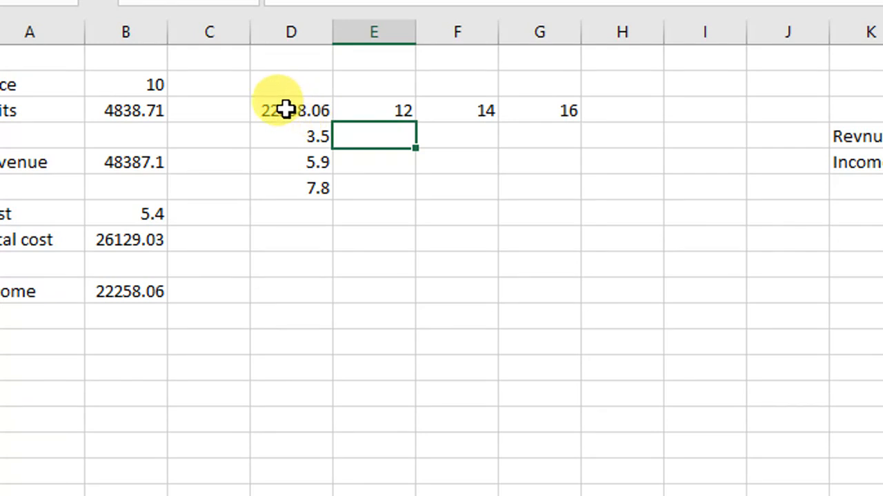
drag(286, 110, 531, 180)
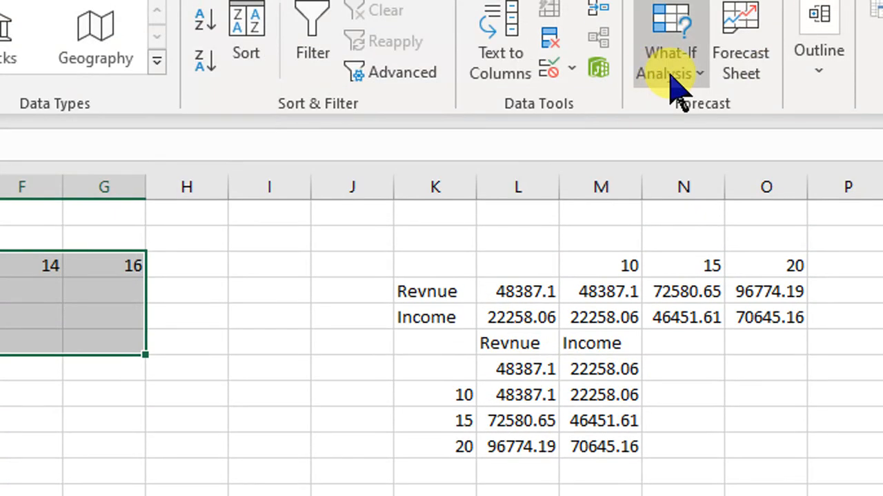
click(669, 76)
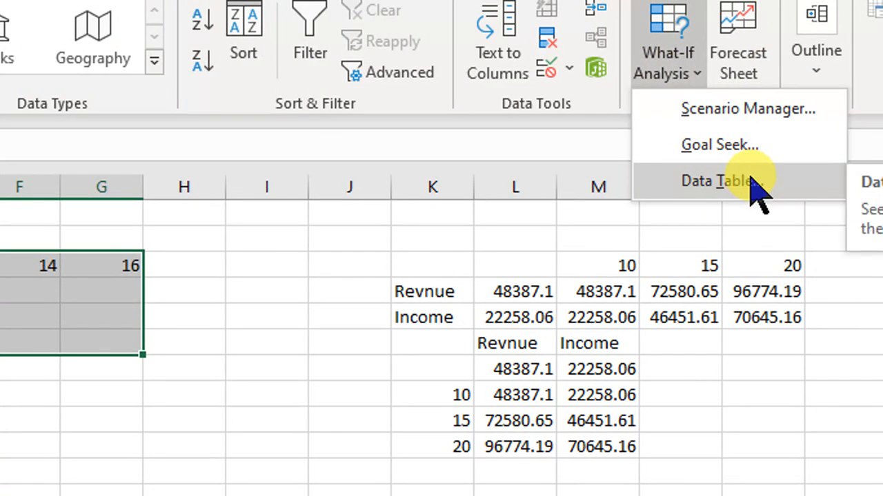
click(752, 186)
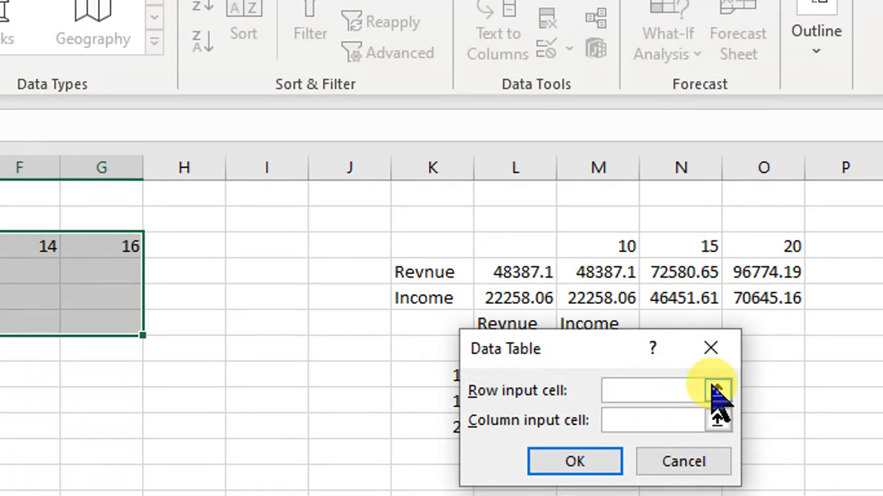
click(717, 393)
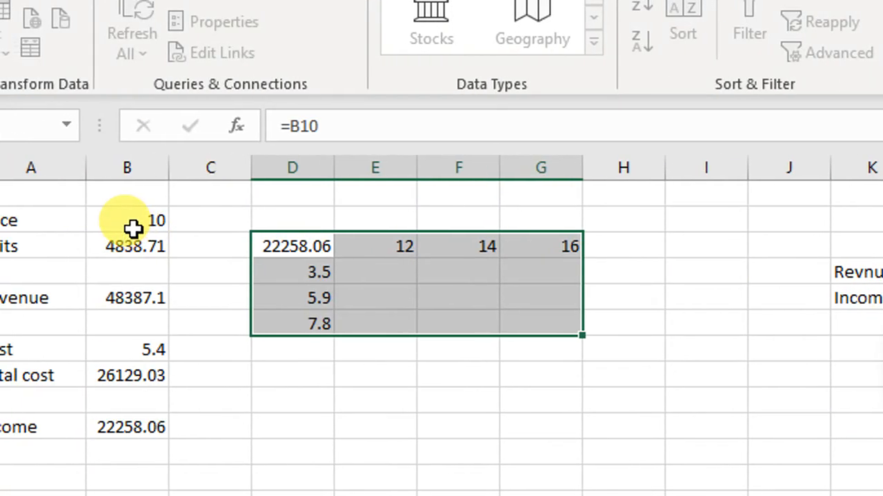
click(132, 225)
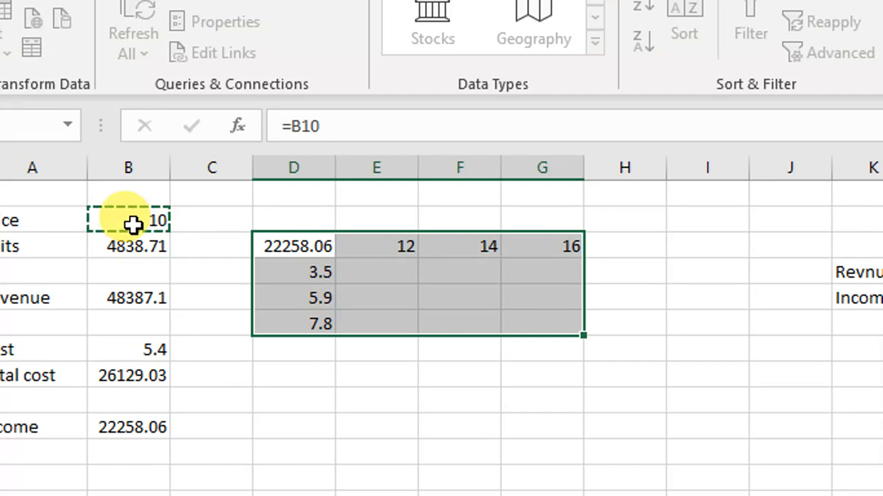
key(Return)
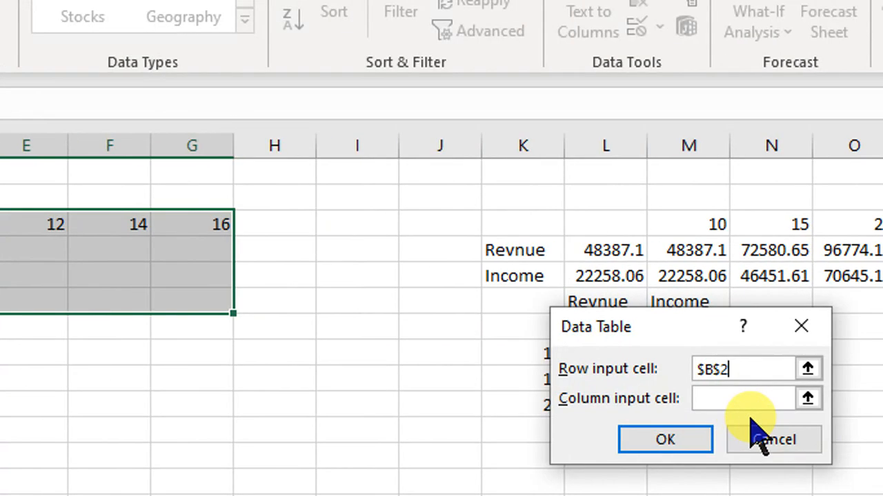
click(807, 399)
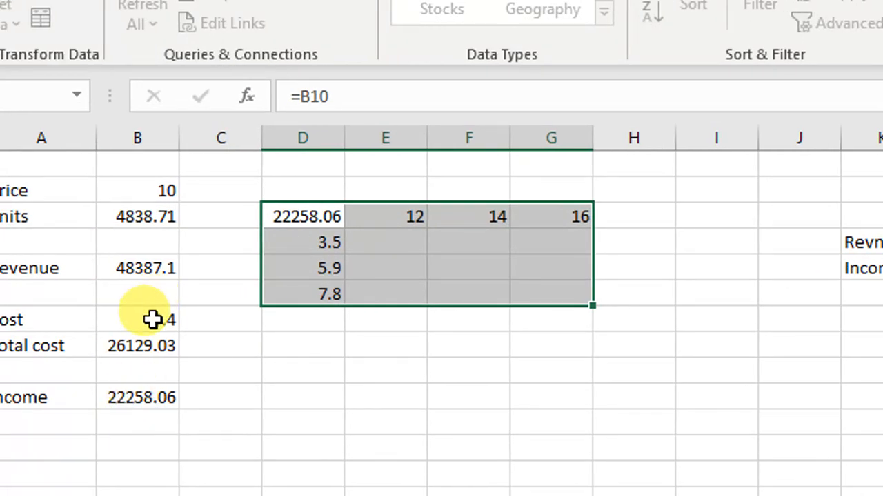
click(151, 320)
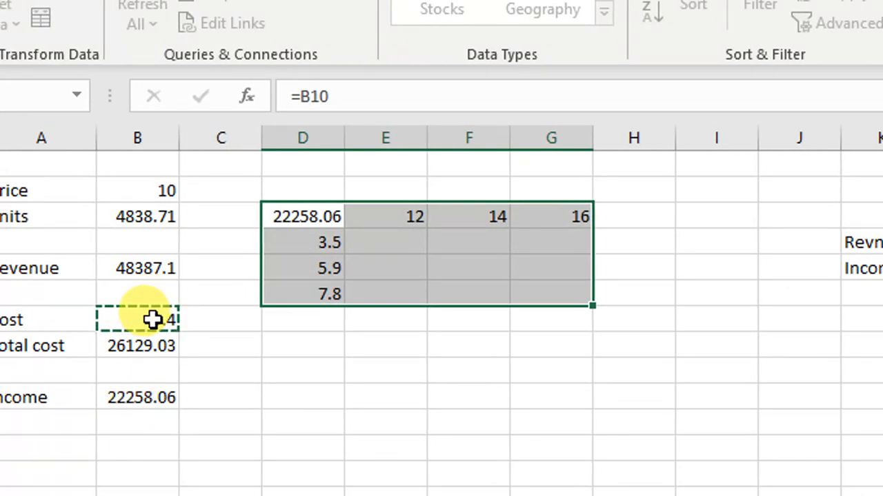
key(Return)
click(752, 393)
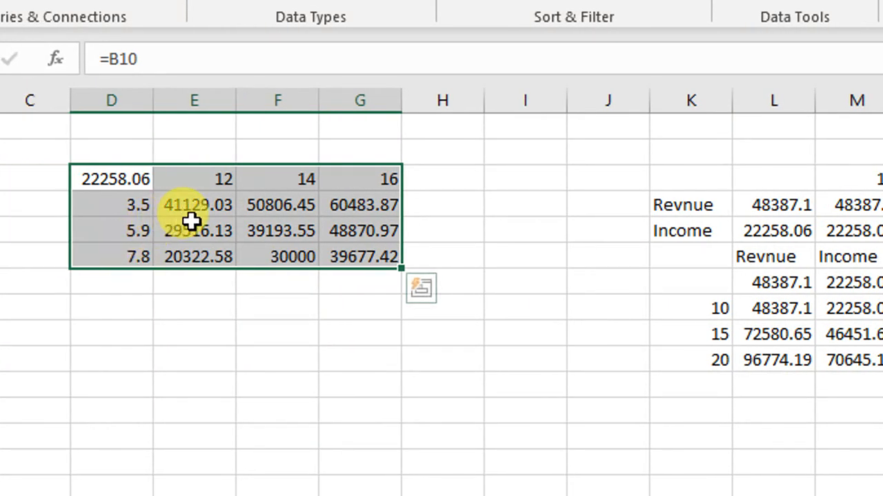
Examine the two-variable table's income in F5 for a cost of 5.9 and a price of 14.
click(191, 222)
click(121, 235)
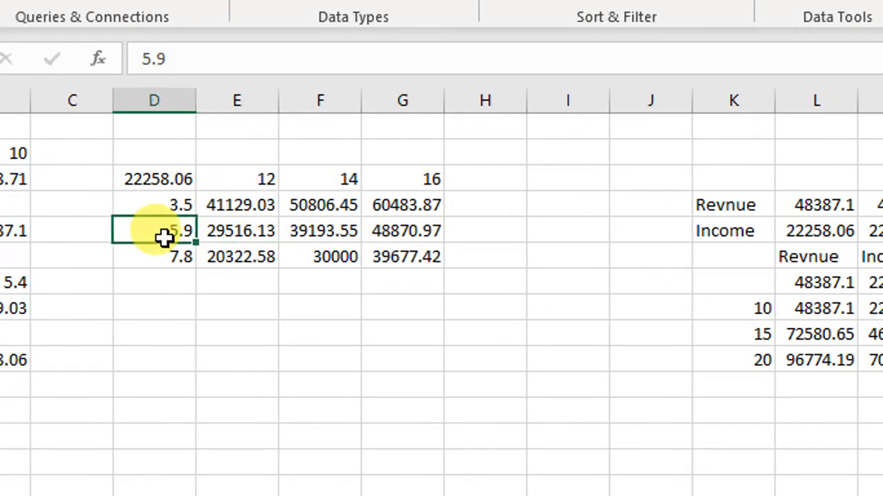
click(311, 182)
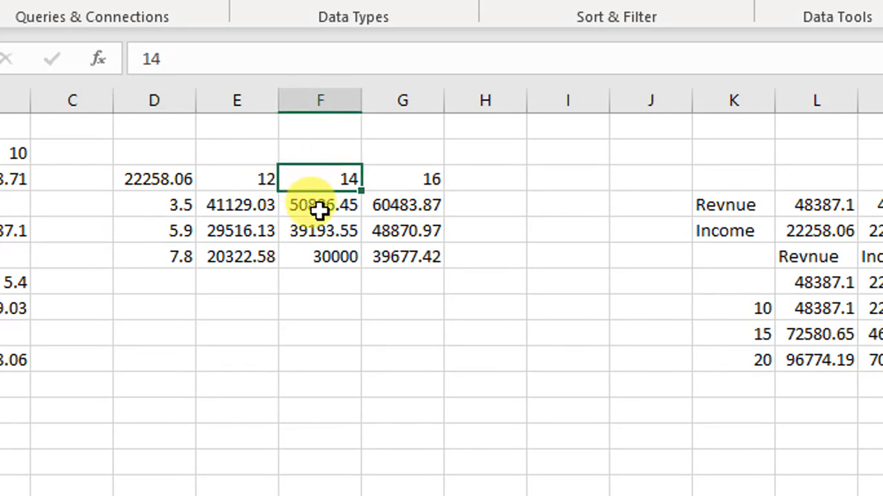
click(325, 233)
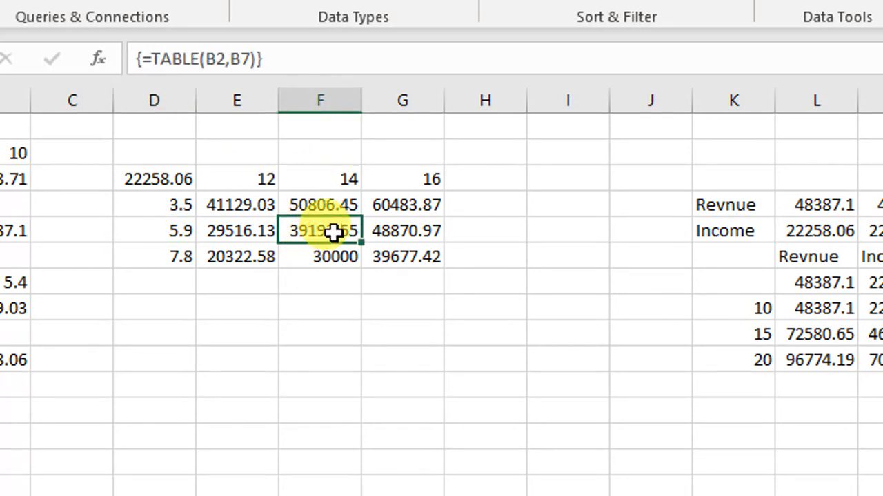
click(175, 230)
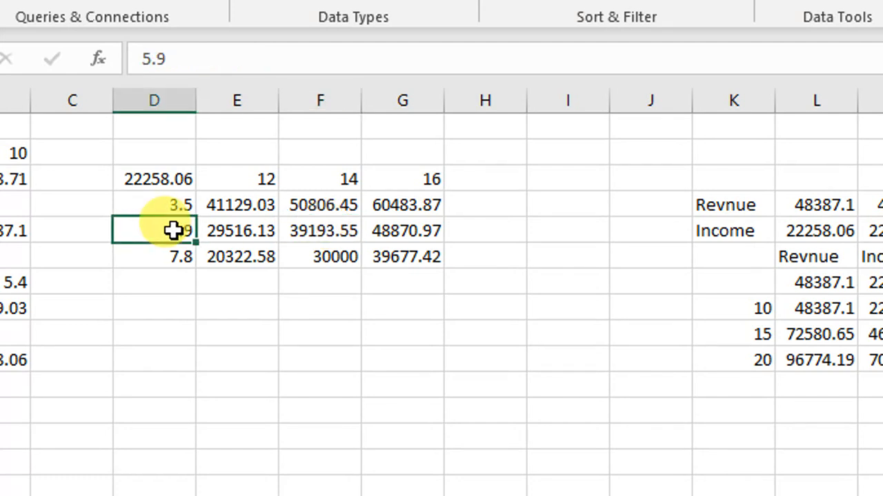
click(335, 178)
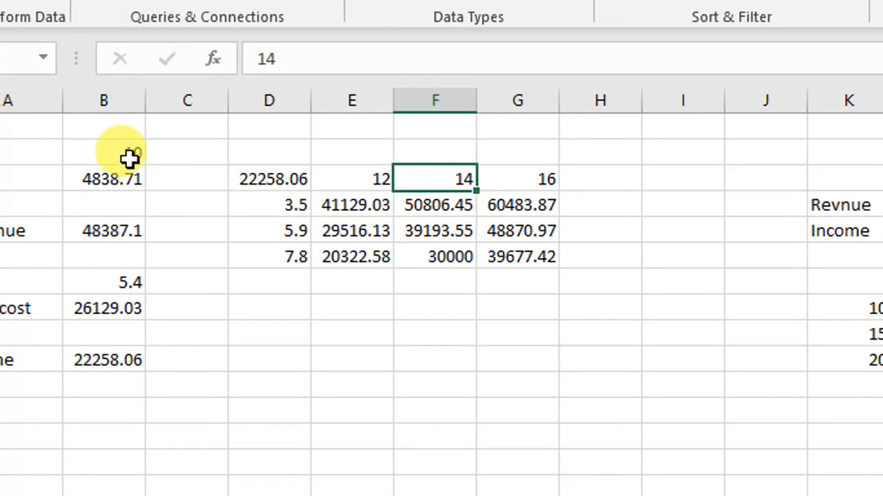
Set the price in B2 to 14 and the cost in B7 to 5.9, and compare the model's income with F5.
click(130, 152)
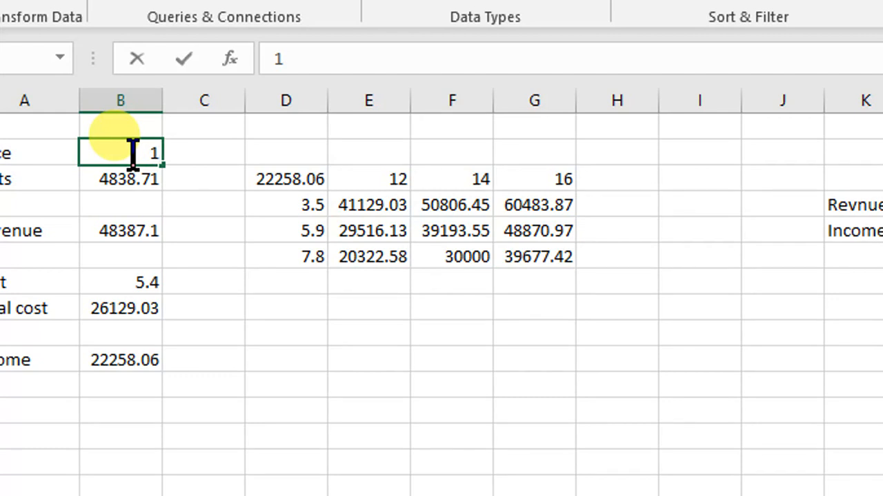
text(4)
click(136, 284)
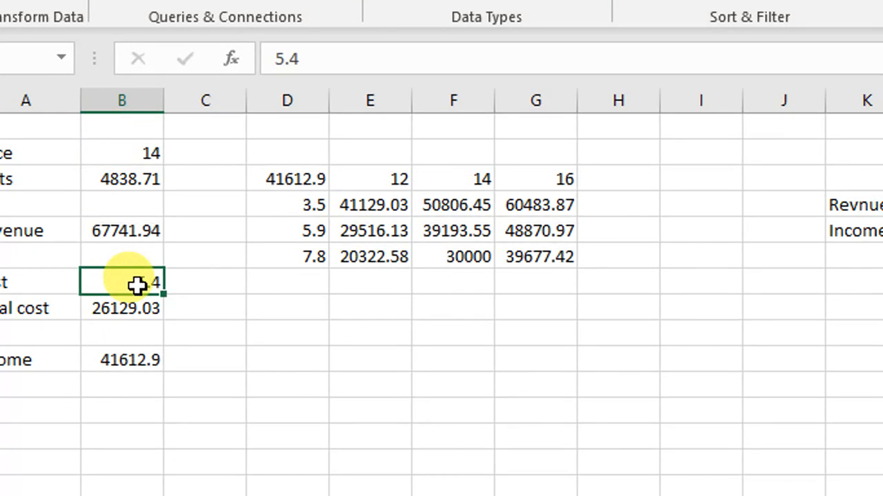
text(5.9)
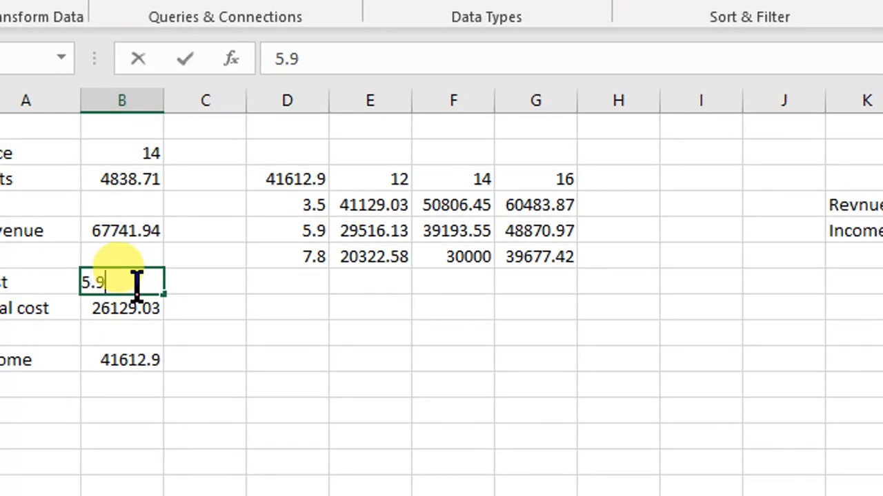
click(315, 396)
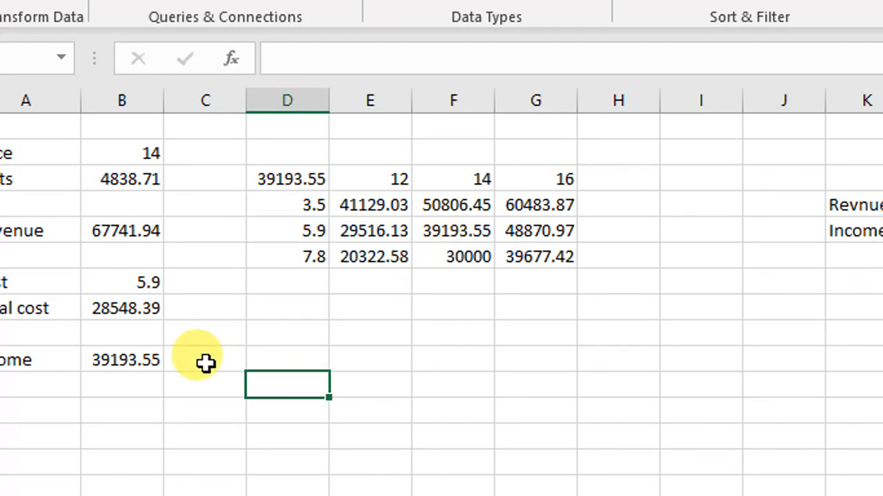
click(133, 369)
click(453, 234)
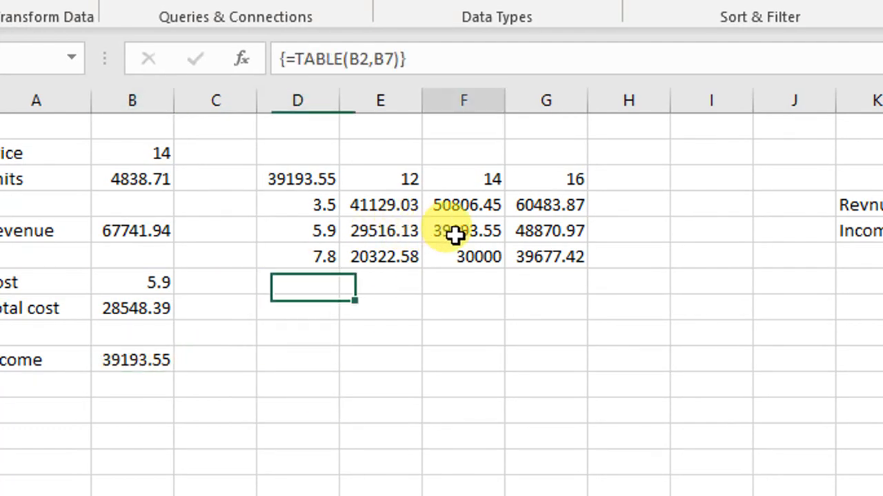